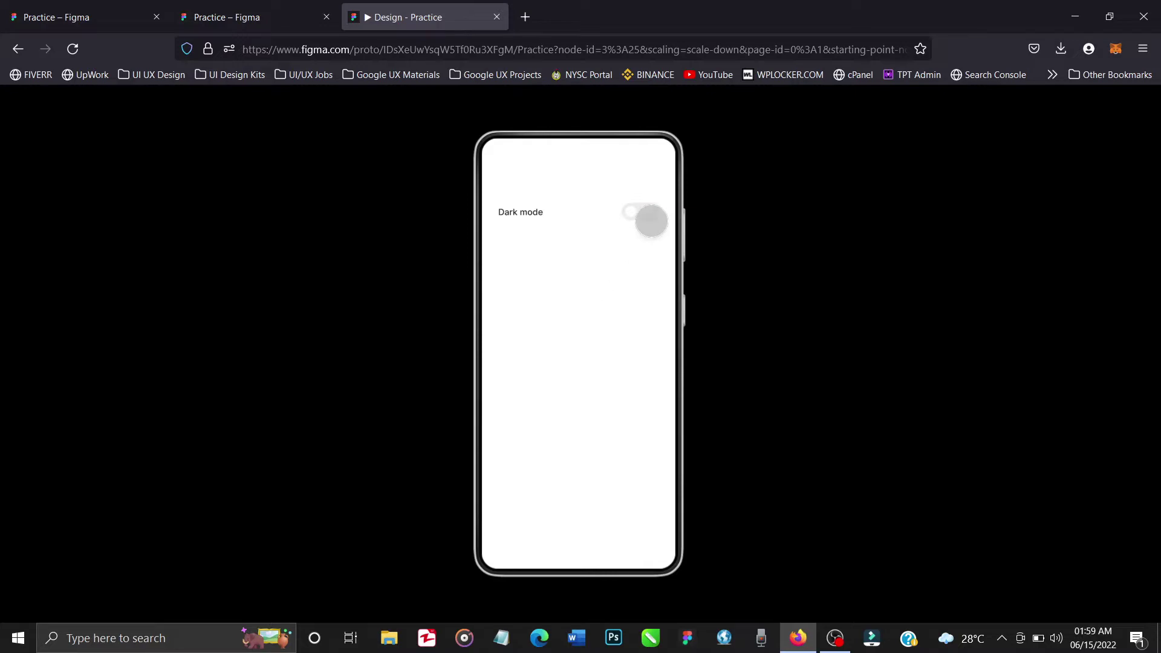
Step: Tap the Dark mode toggle in the prototype preview to switch the screen to dark mode
click(643, 217)
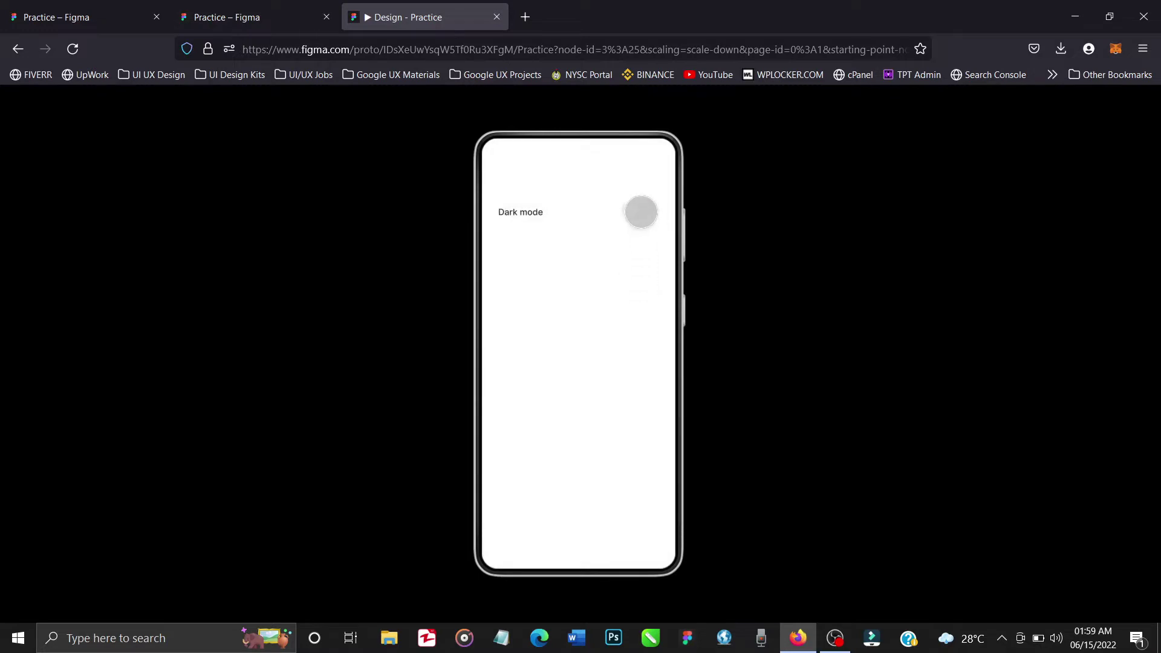
click(641, 212)
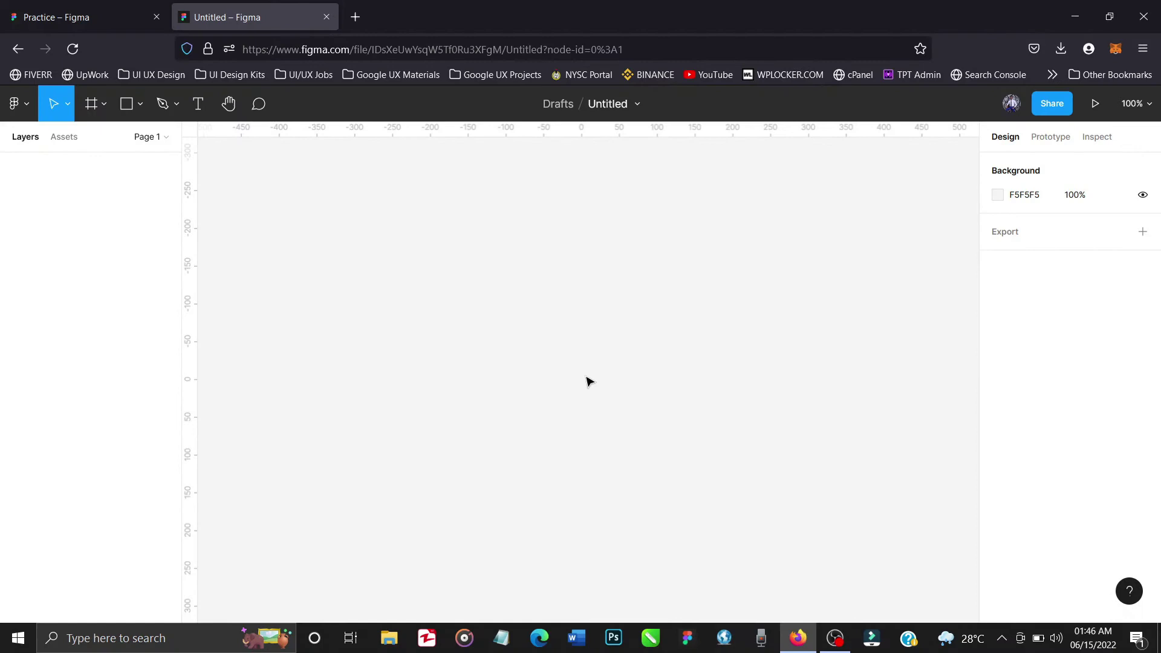
Step: Rename the file to 'Practice', correcting the mistyped 'Pratice'
click(607, 104)
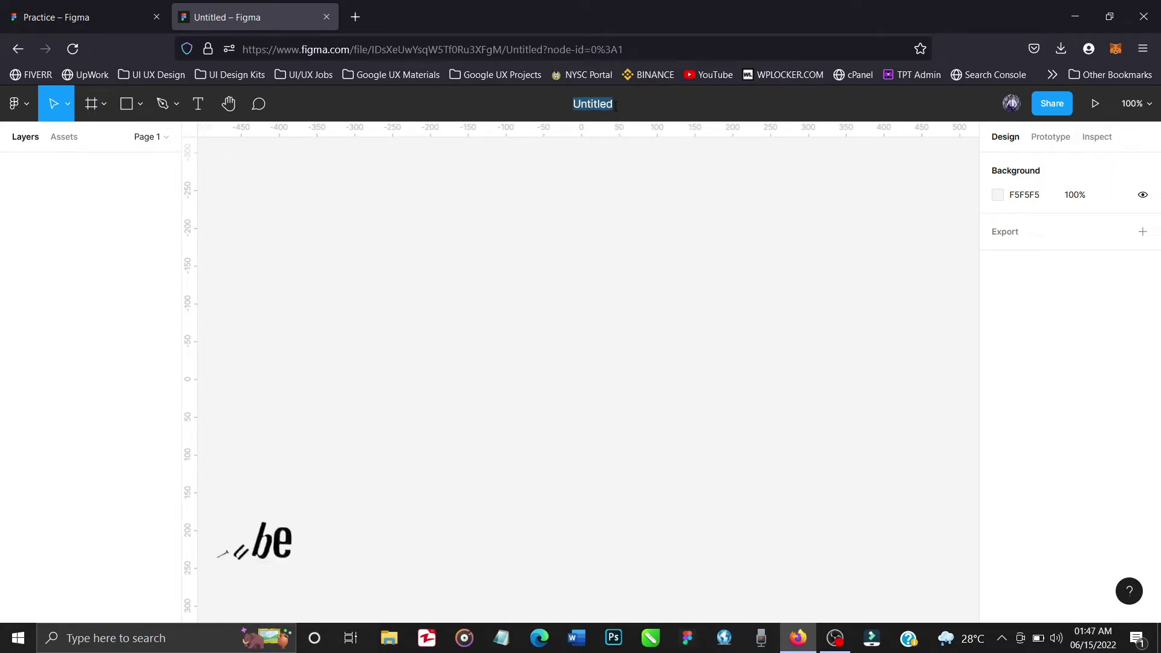
text(Pratice)
key(Return)
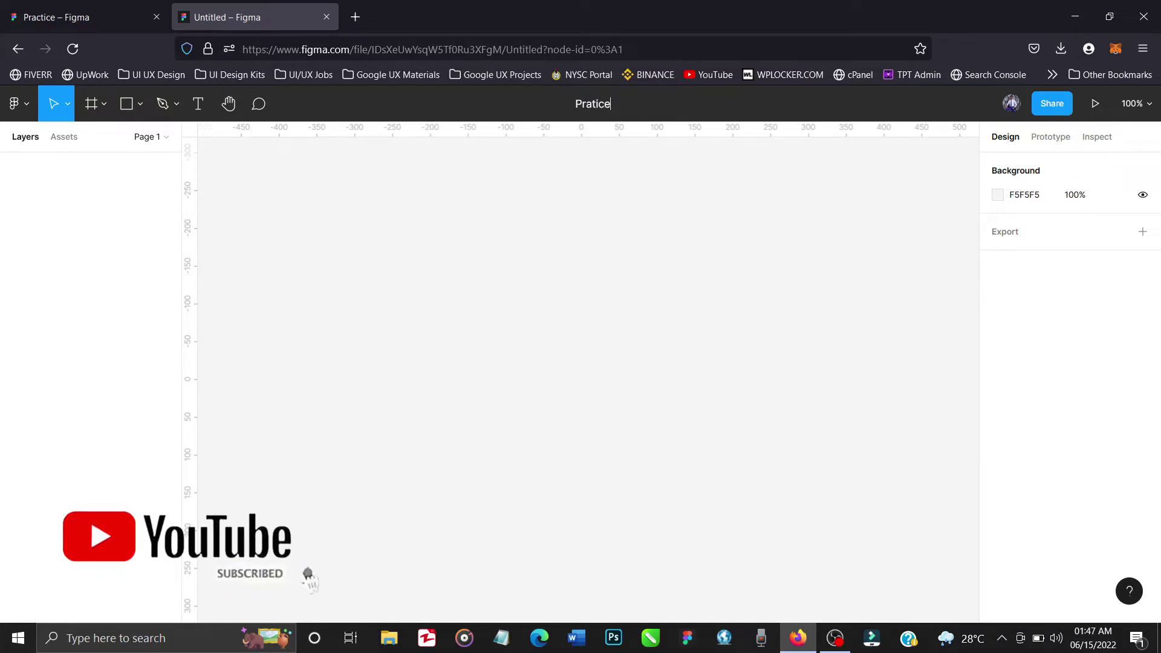
click(608, 104)
key(BackSpace)
key(BackSpace)
key(BackSpace)
key(BackSpace)
key(BackSpace)
text(actice)
key(Return)
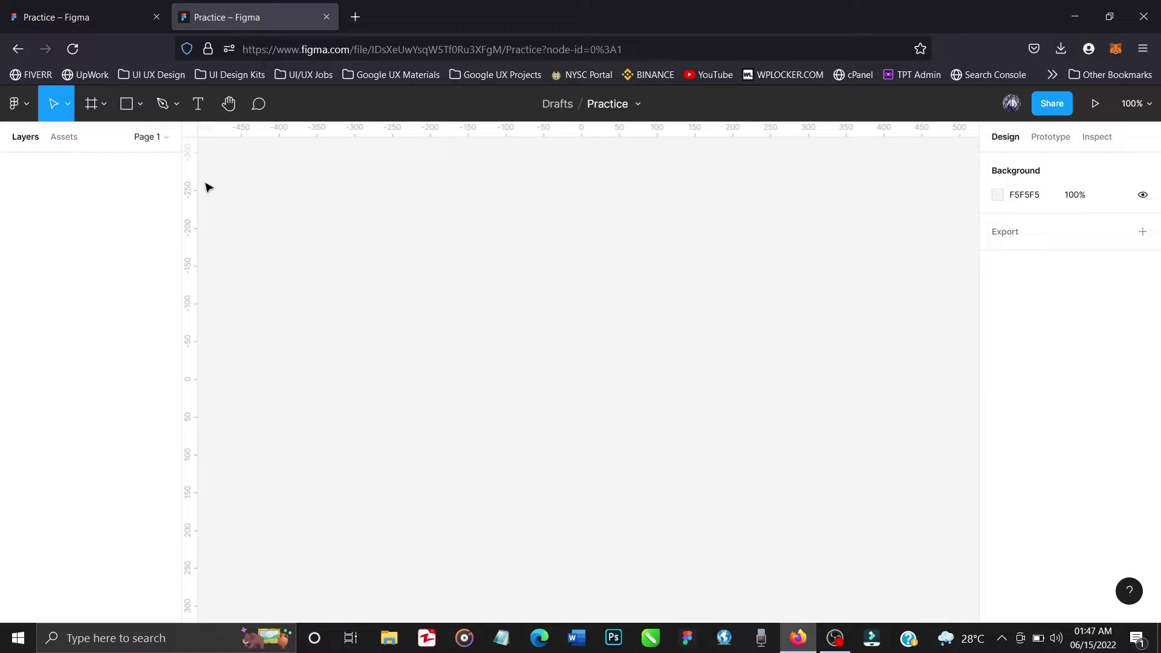
Step: Rename Page 1 to 'Design'
click(167, 137)
double_click(59, 195)
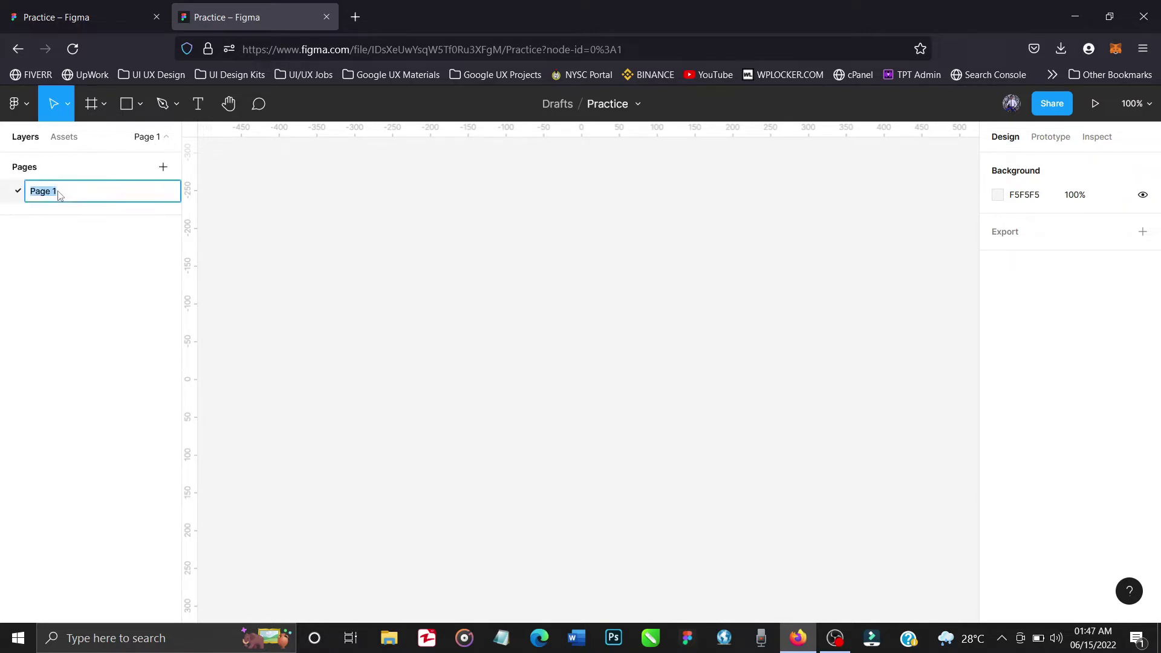
text(z)
text(esign)
key(Return)
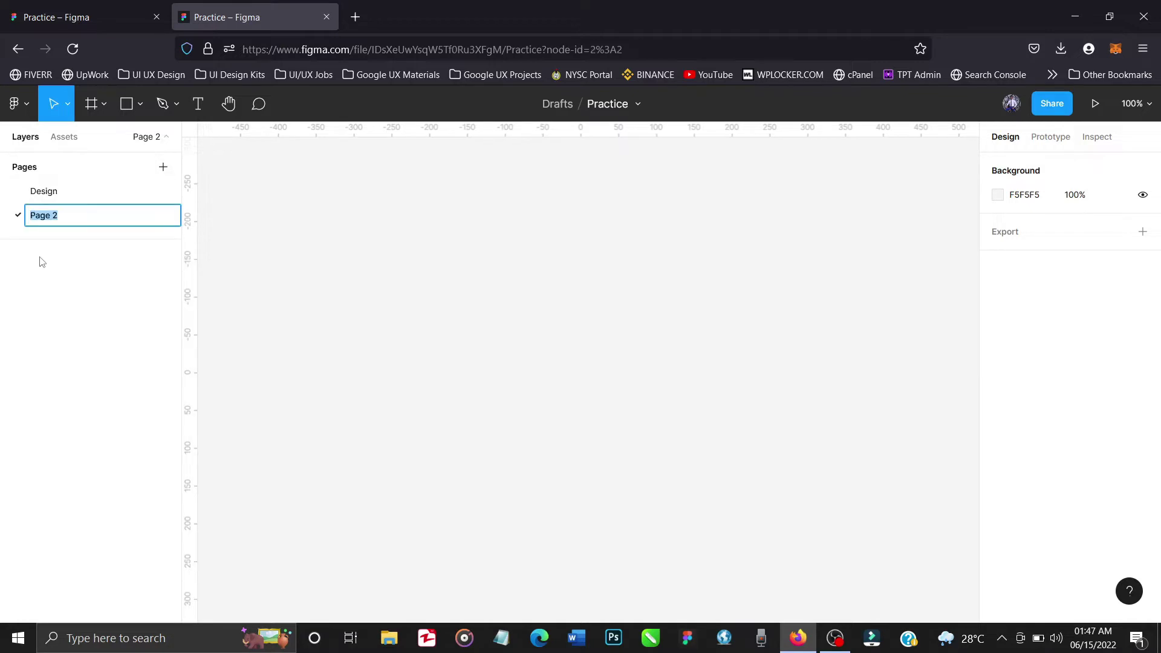
Step: Add a second page and name it 'Components'
key(Return)
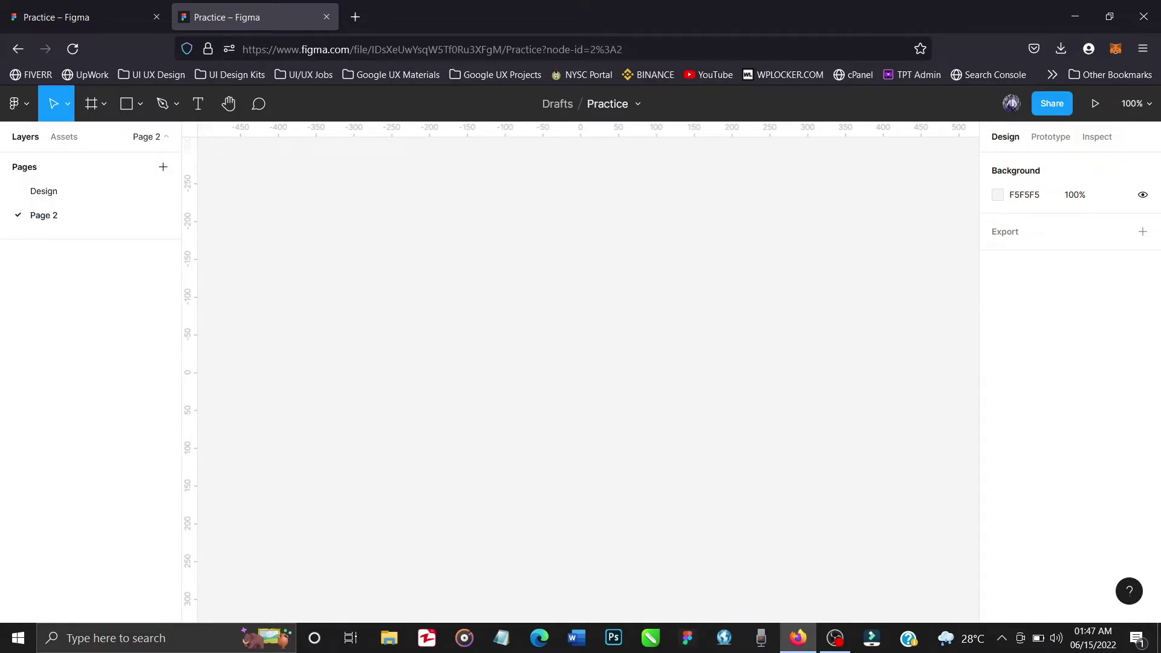
key(o)
key(shift+c)
key(p)
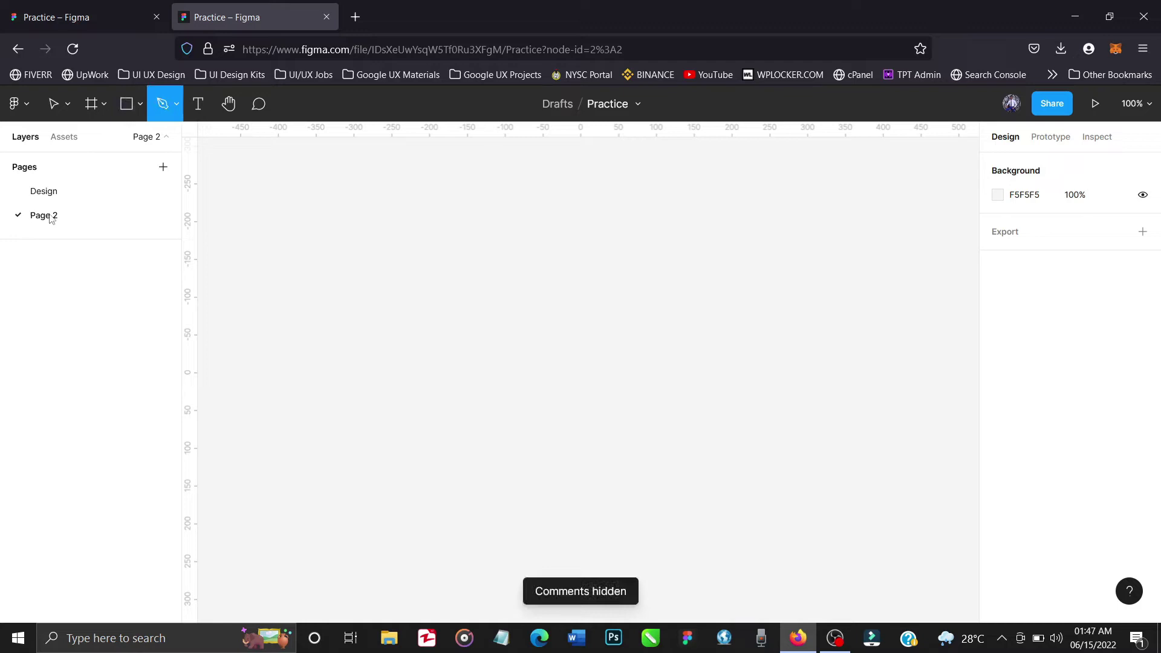
key(o)
double_click(51, 219)
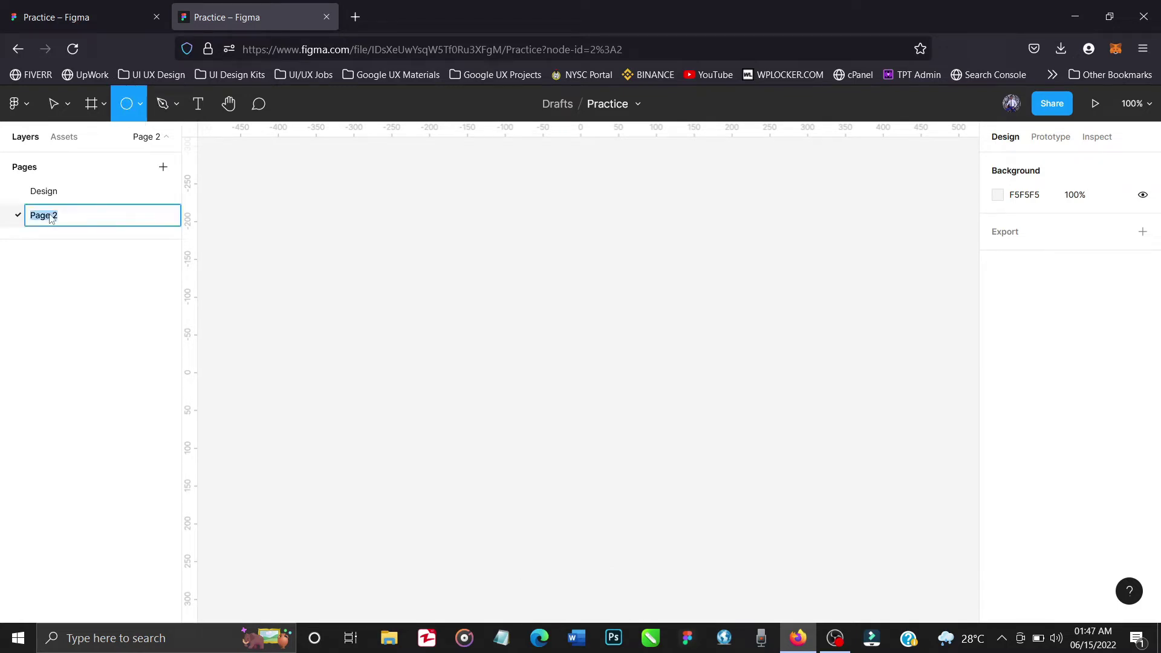
text(Components)
key(Return)
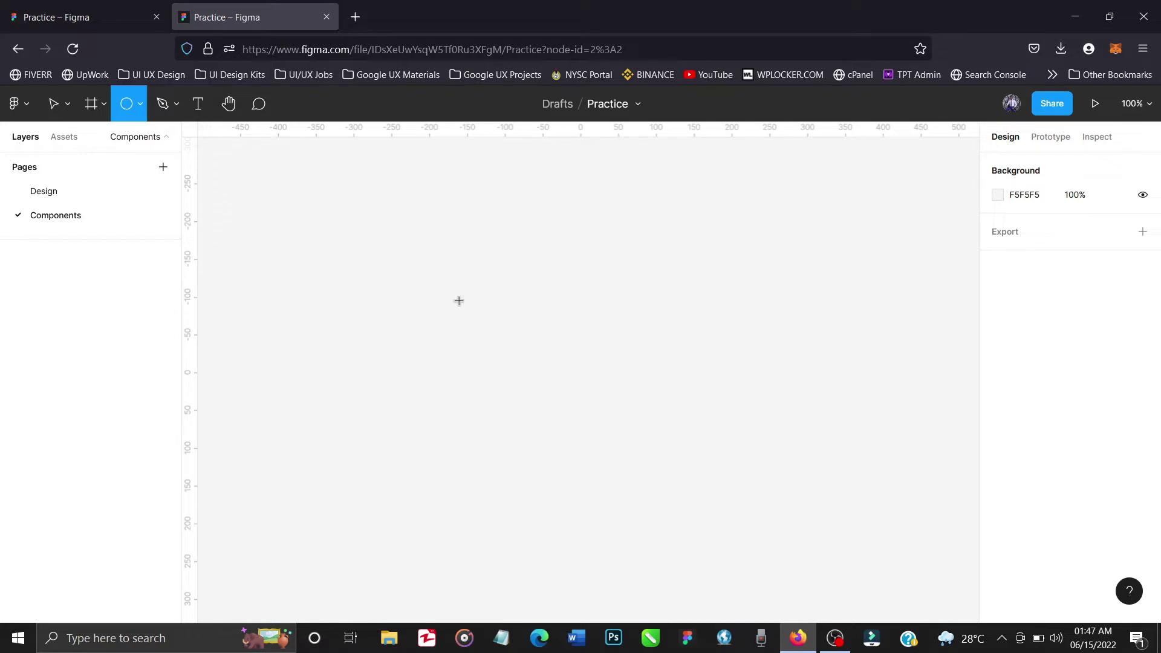
Step: Draw Frame 1 on the canvas and resize it to about 190×87
click(91, 104)
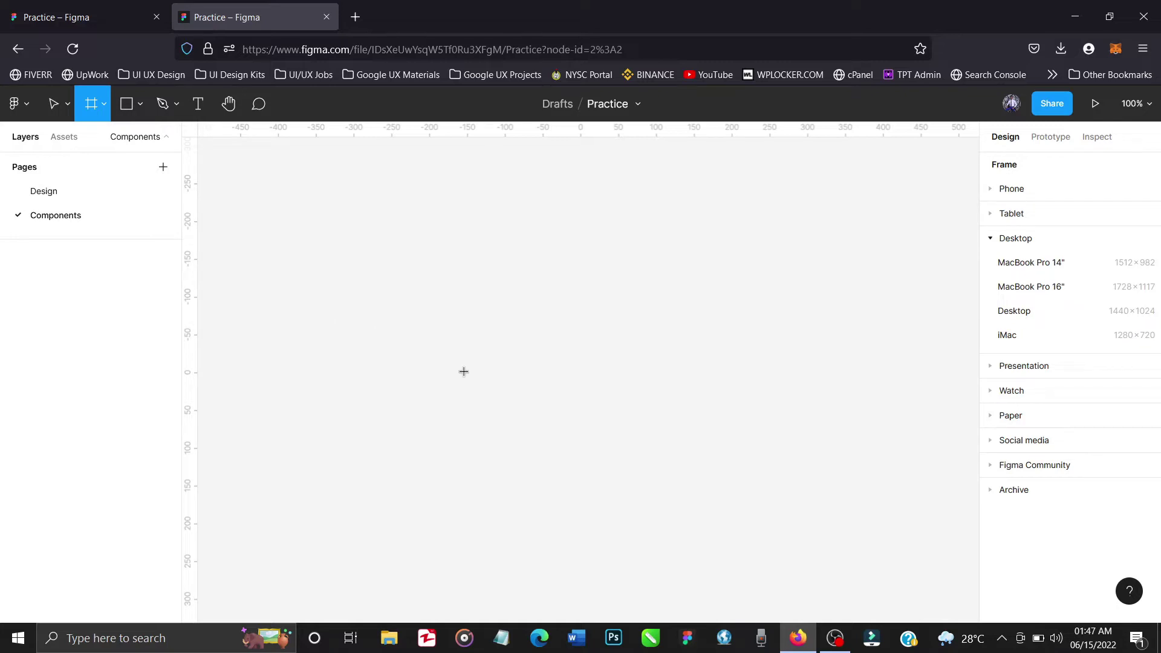
mouse_move(342, 314)
mouse_down()
mouse_move(513, 402)
mouse_move(483, 376)
mouse_move(516, 376)
mouse_move(516, 392)
mouse_move(498, 390)
mouse_up()
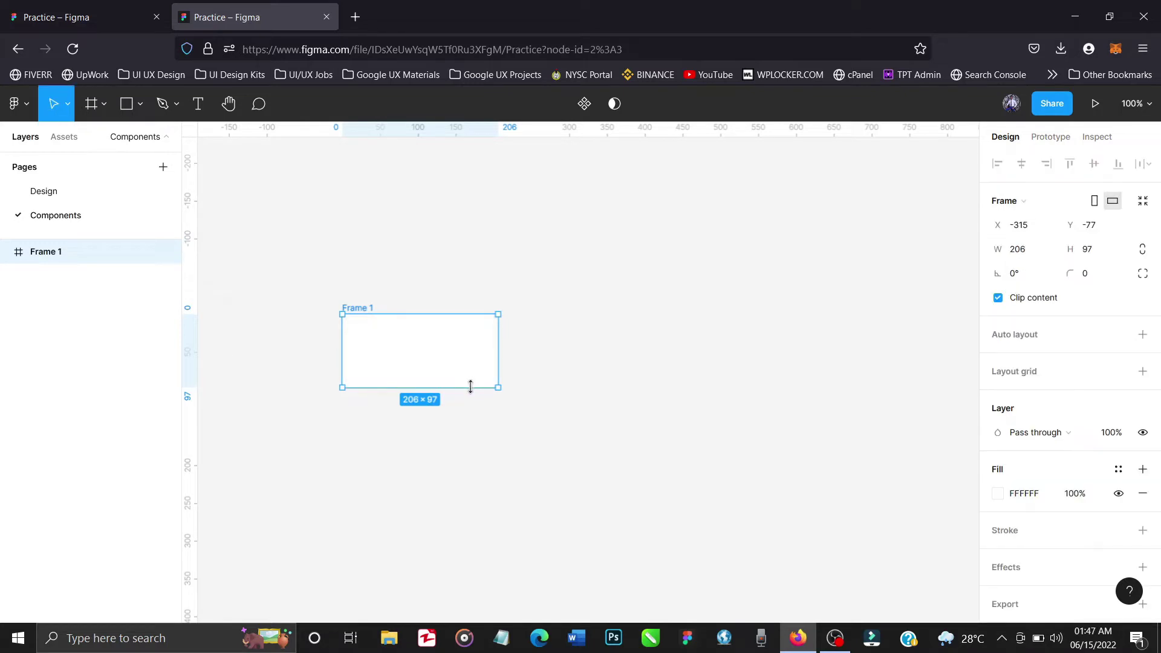
drag(472, 387, 474, 378)
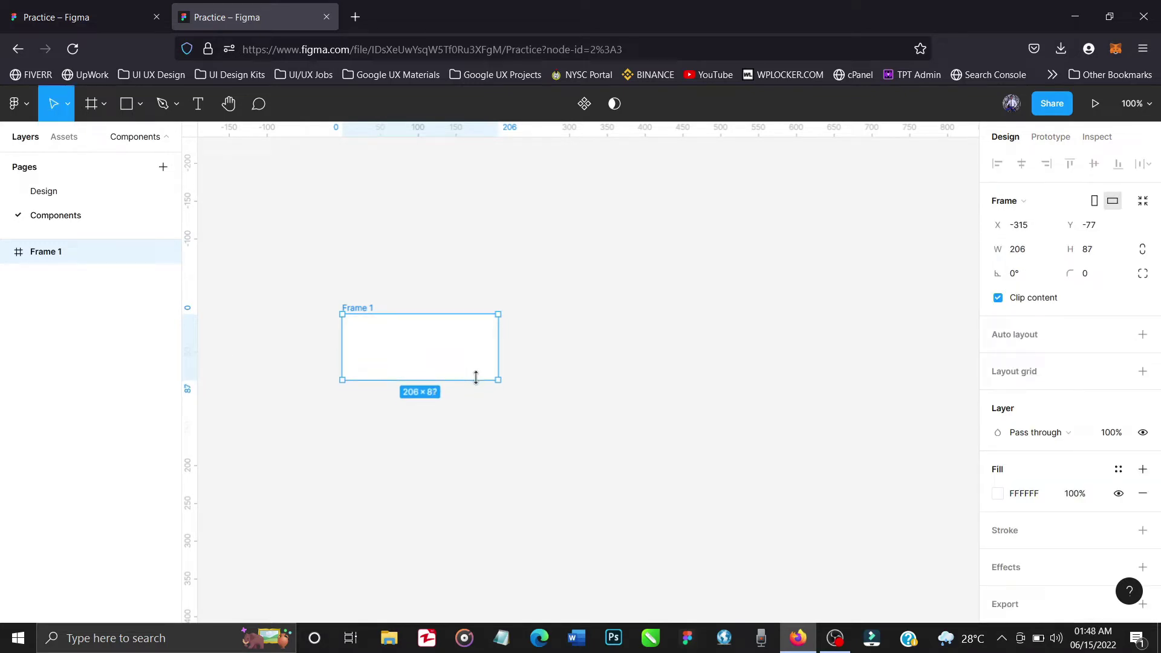
click(504, 354)
click(499, 345)
drag(498, 345, 482, 345)
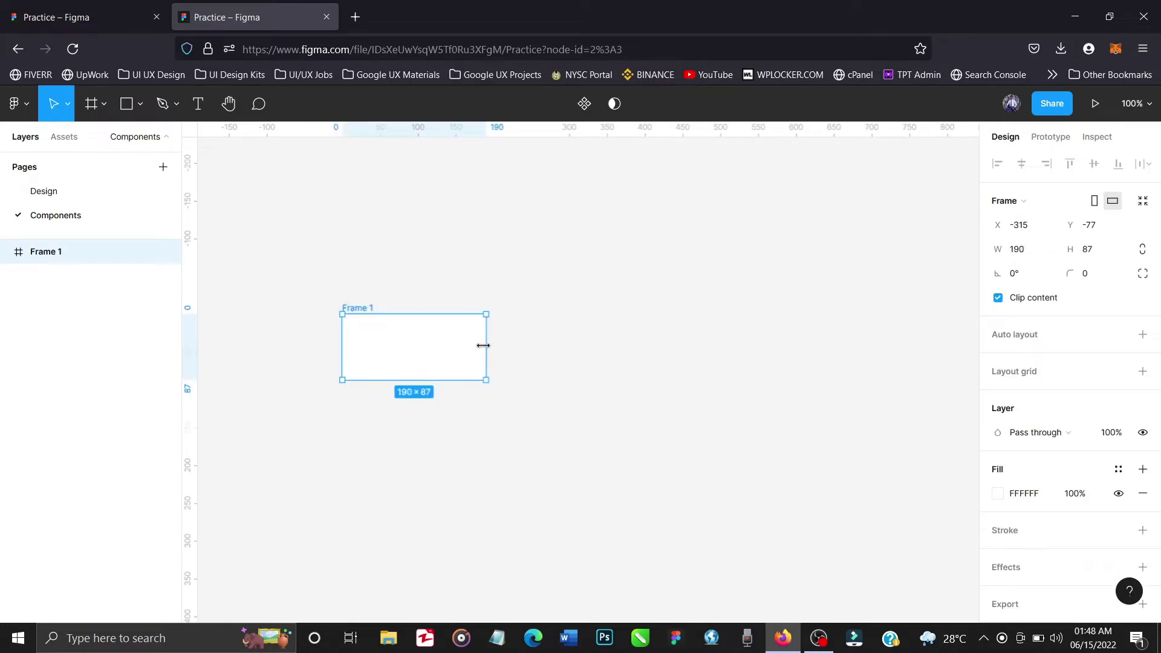
Step: Give Frame 1 a corner radius of 200 and a light grey EFECEC fill
click(1087, 275)
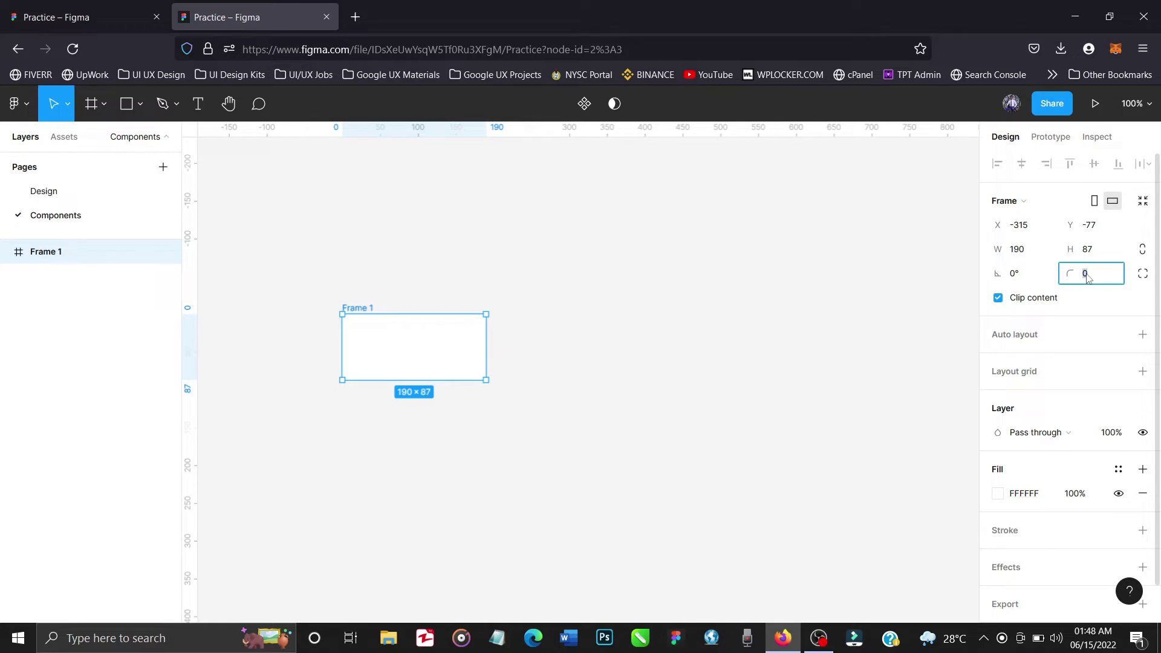
text(200)
key(Return)
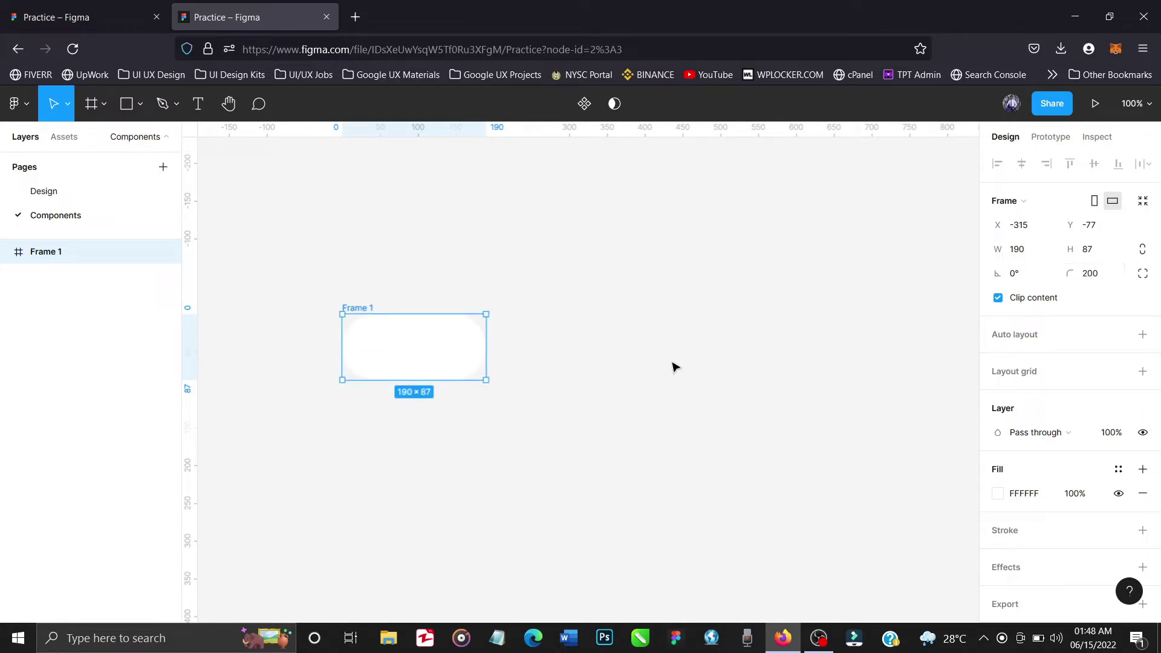
click(997, 494)
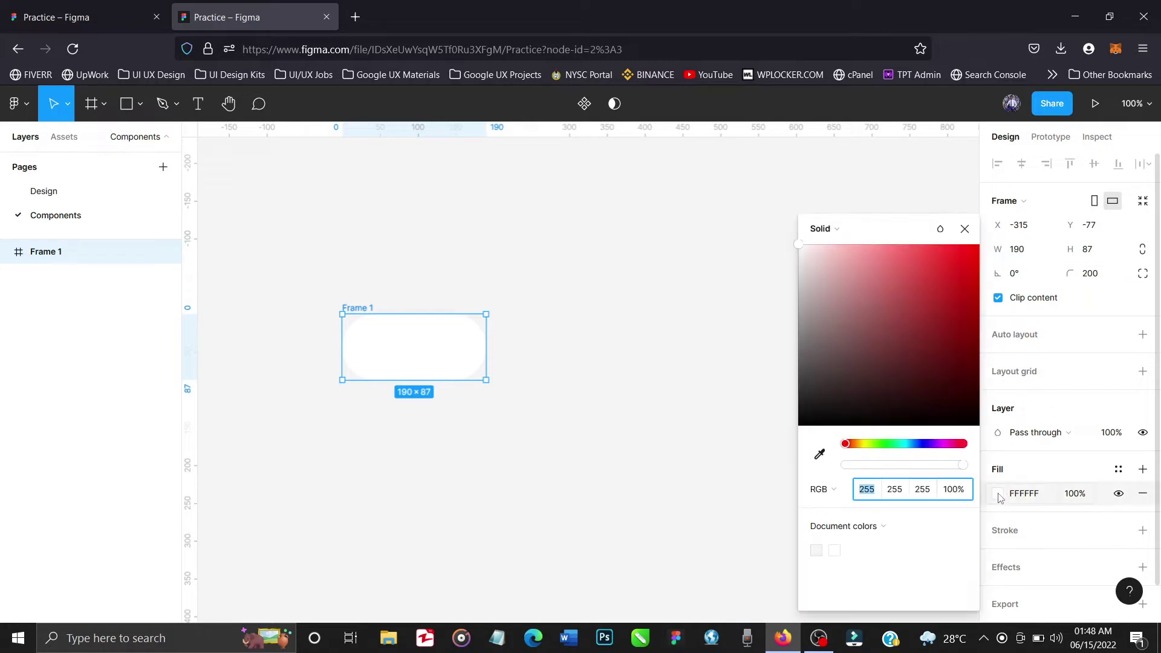
click(802, 270)
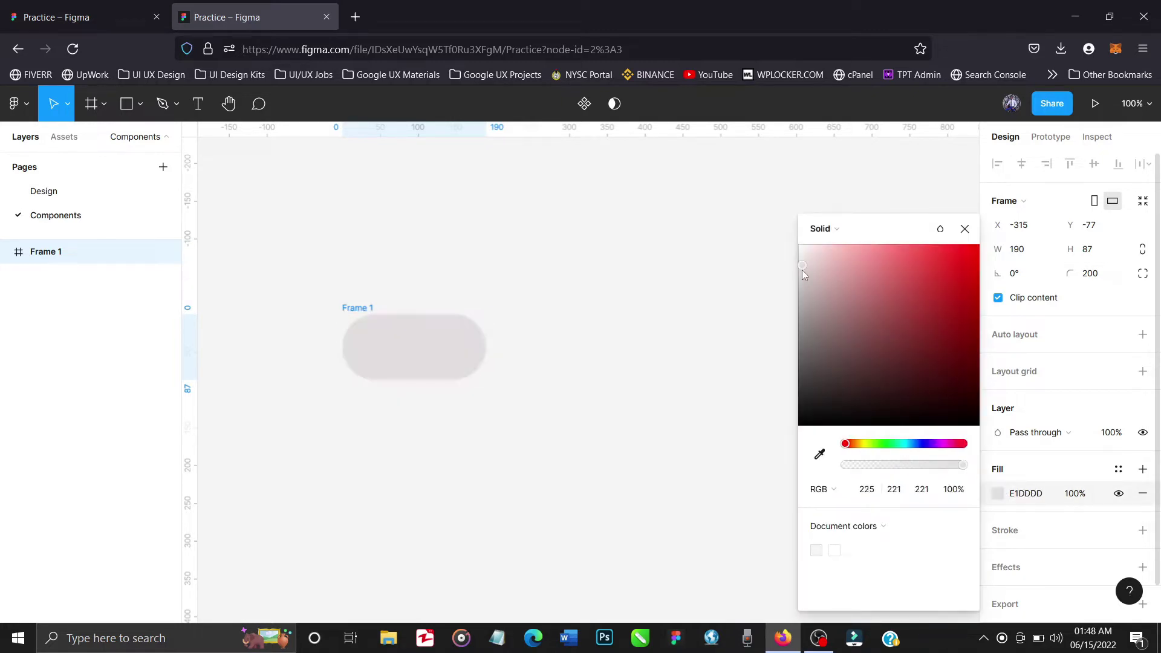
click(801, 258)
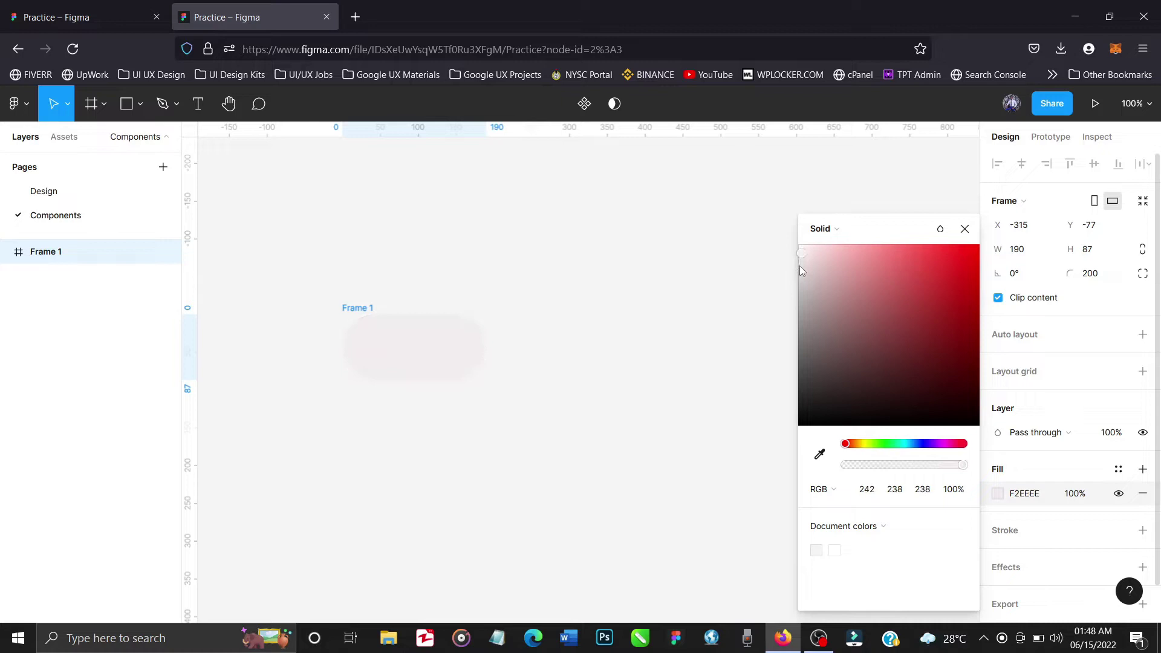
click(800, 260)
Step: Draw a small square inside Frame 1 and round its corners into a circle
click(964, 229)
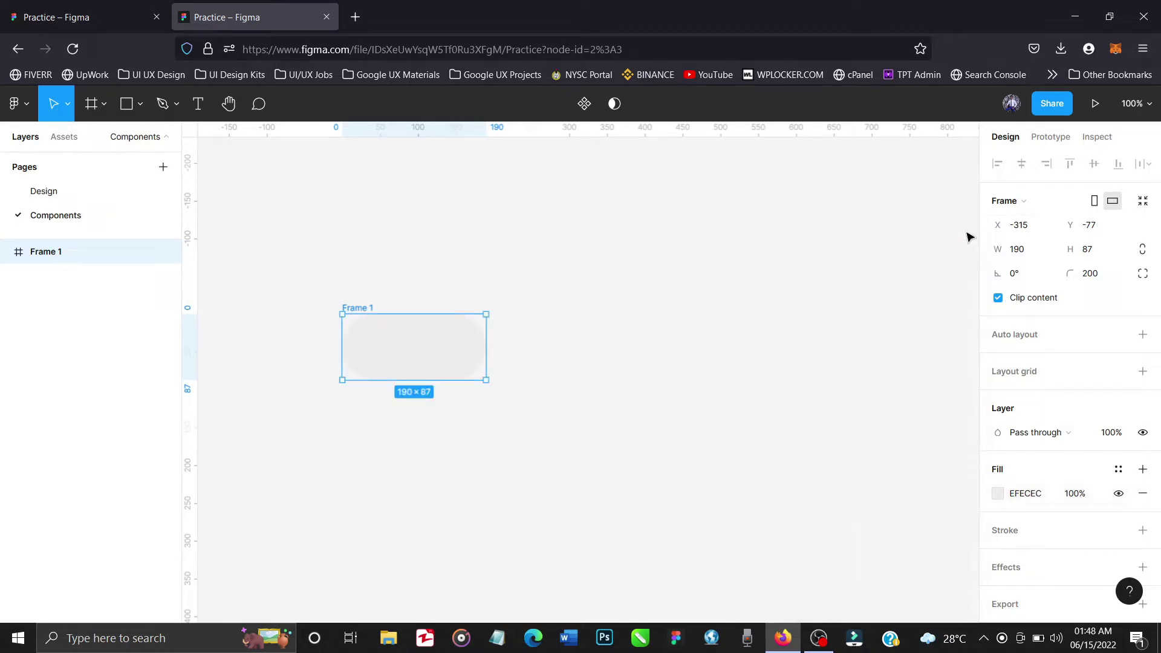
click(127, 105)
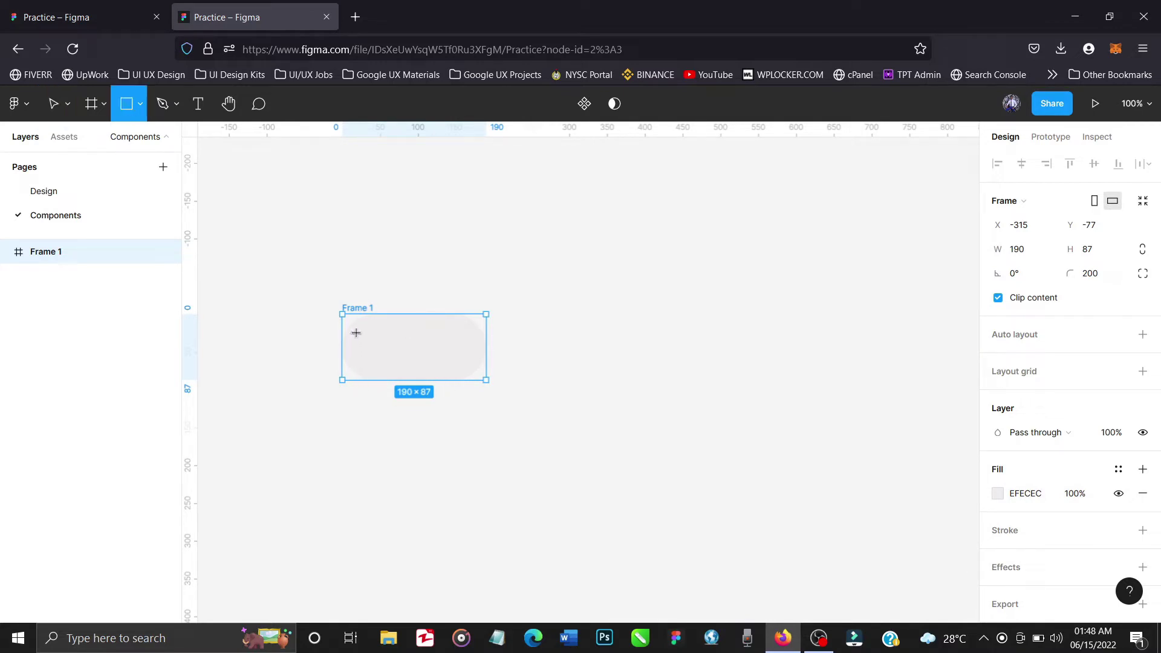
mouse_move(360, 335)
mouse_down()
mouse_move(403, 369)
mouse_move(385, 354)
mouse_up()
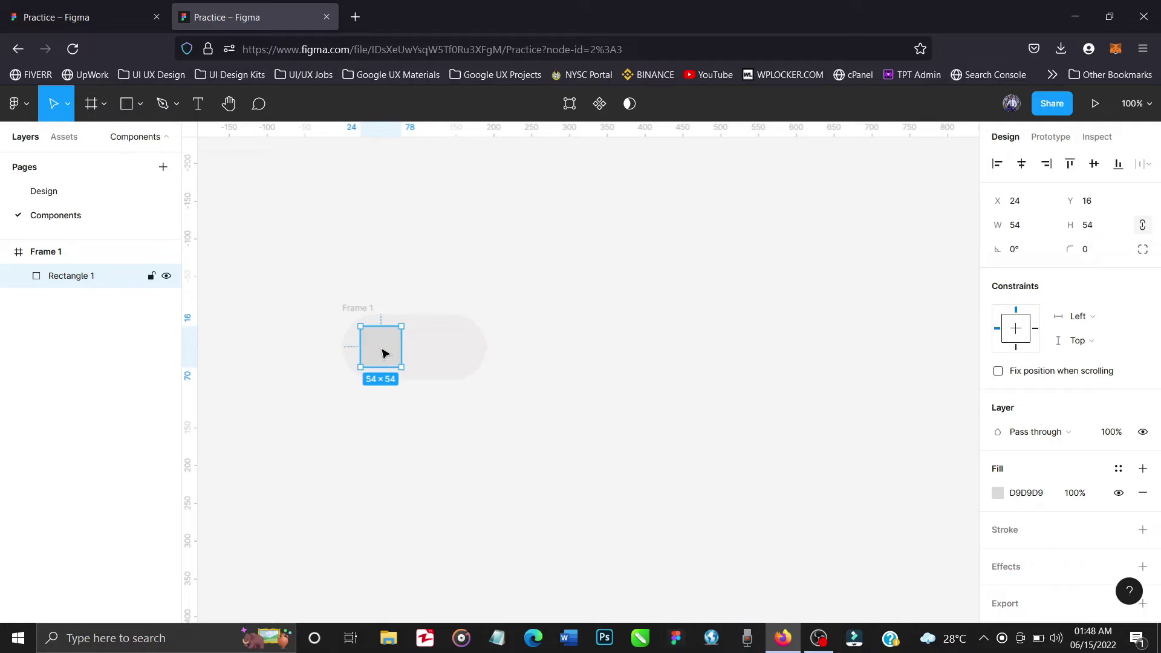
click(1089, 254)
text(100)
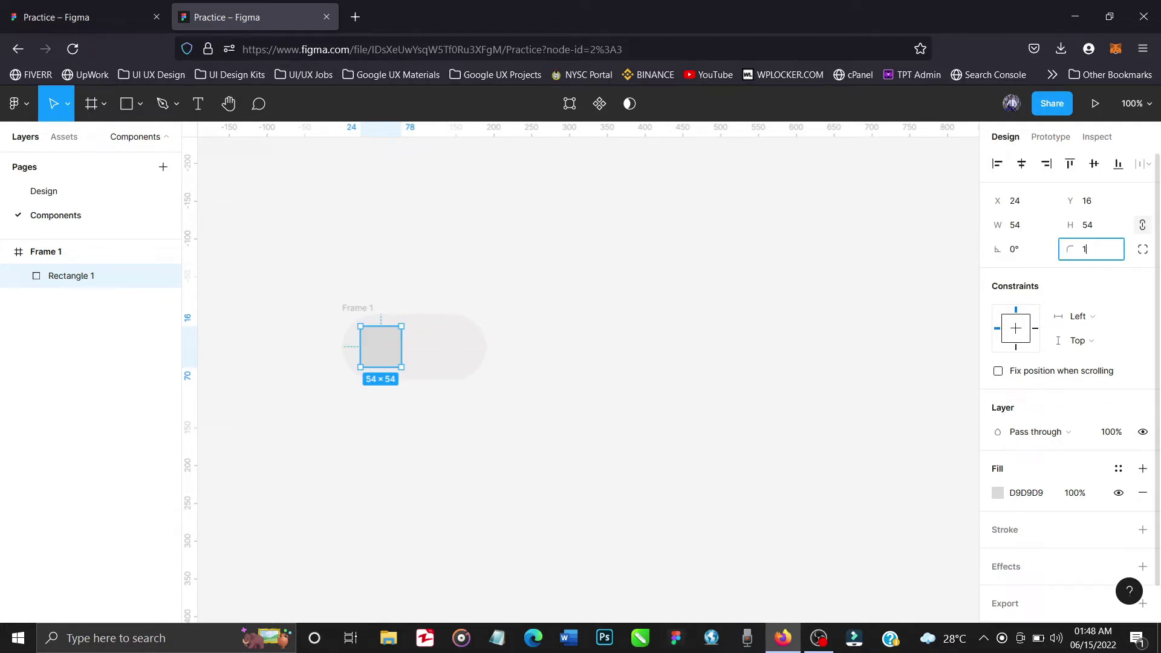
key(Return)
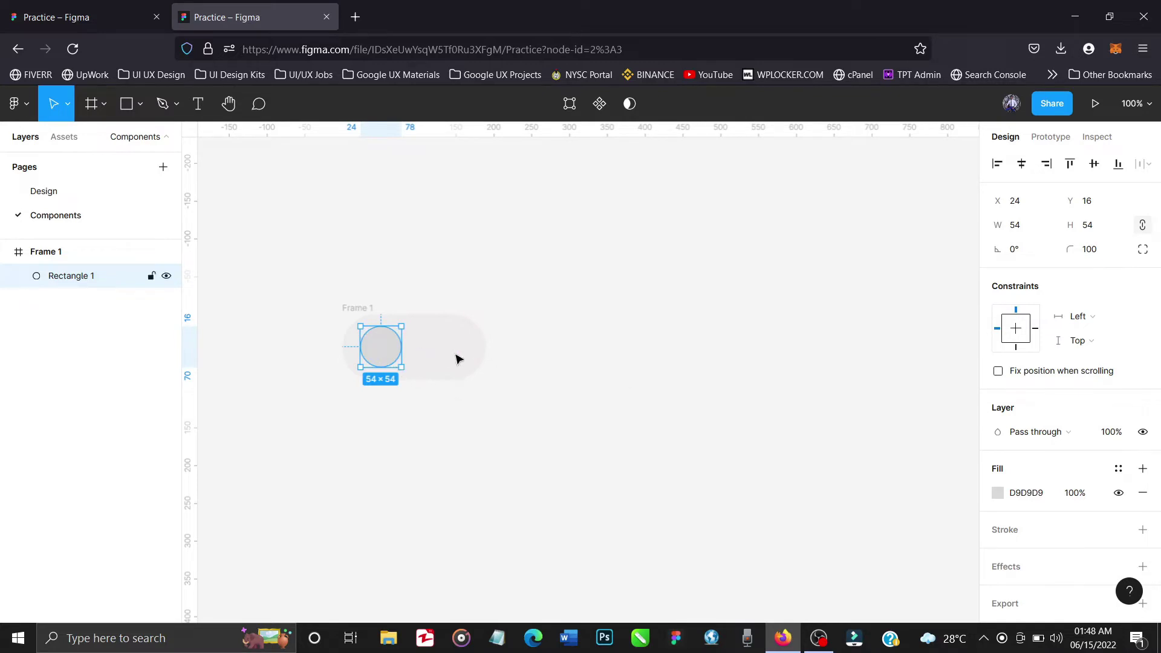
Step: Narrow Frame 1 to 181 wide, place the knob at X 17, and fill it white
click(366, 309)
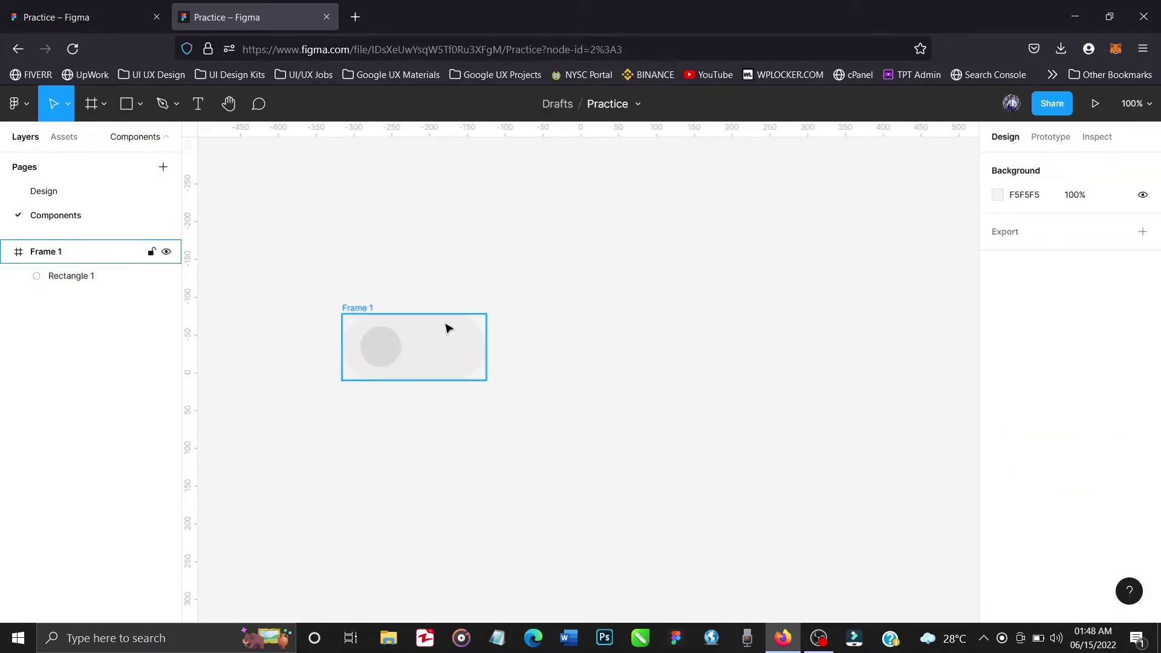
drag(477, 343, 470, 343)
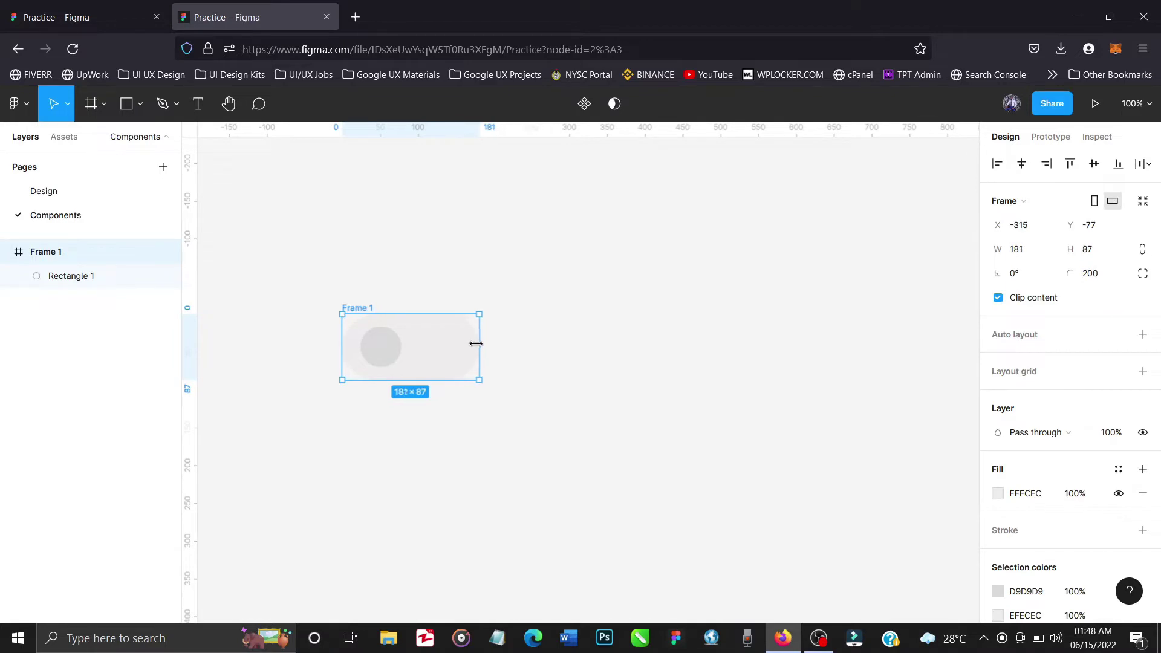
click(387, 346)
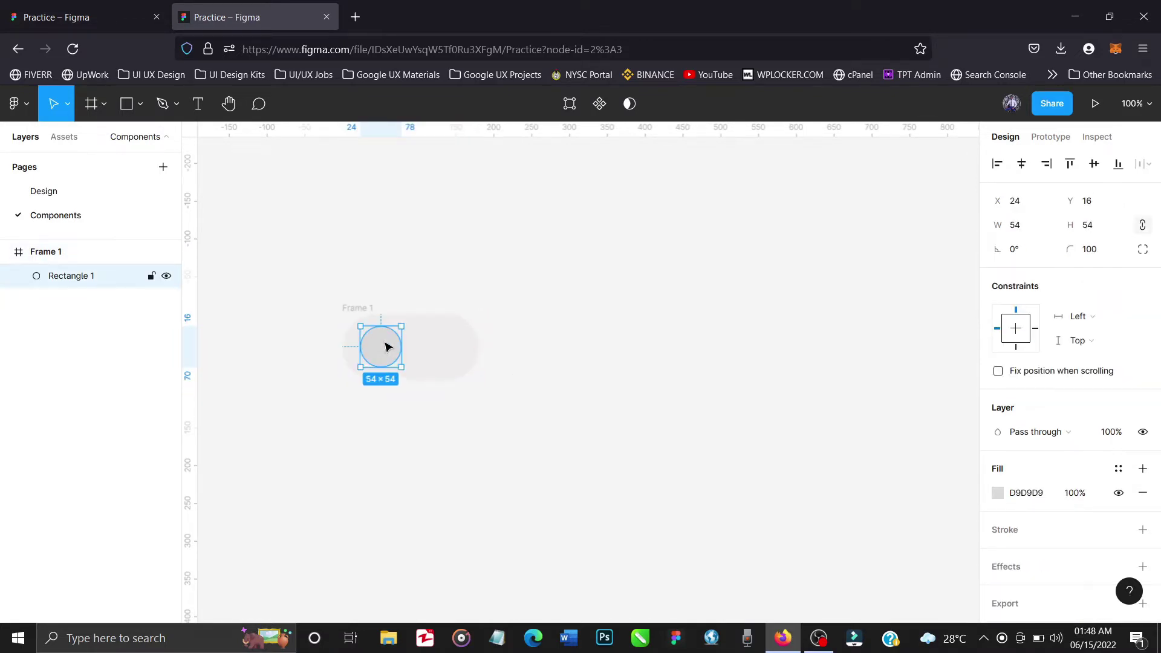
key(shift+Left)
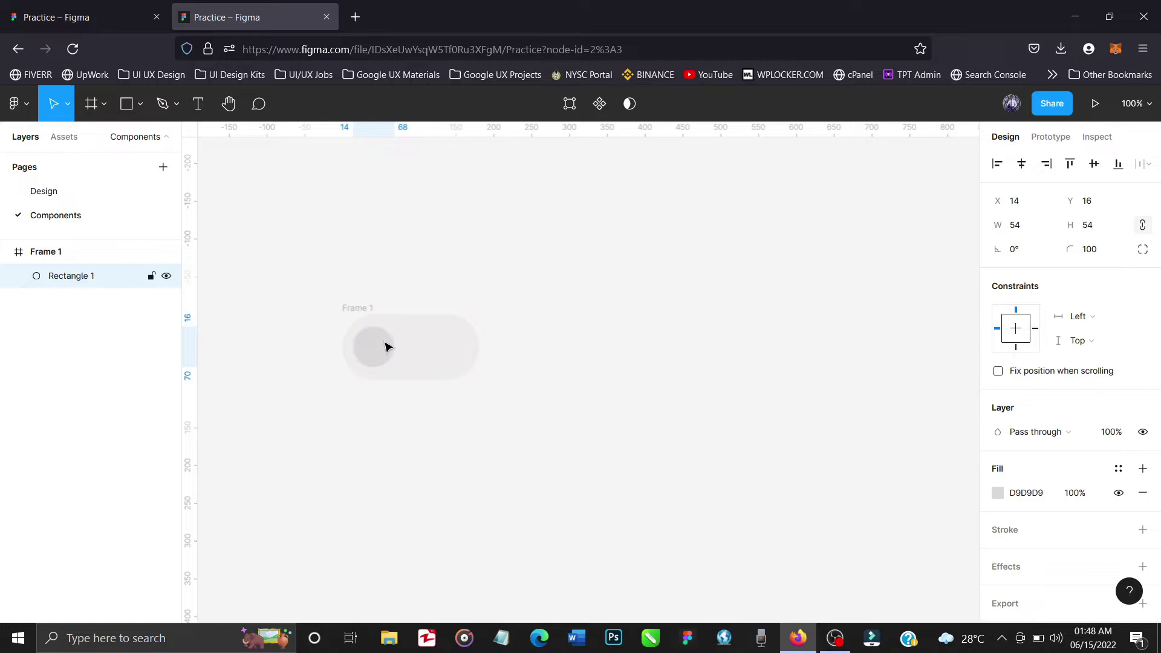
drag(386, 347, 386, 347)
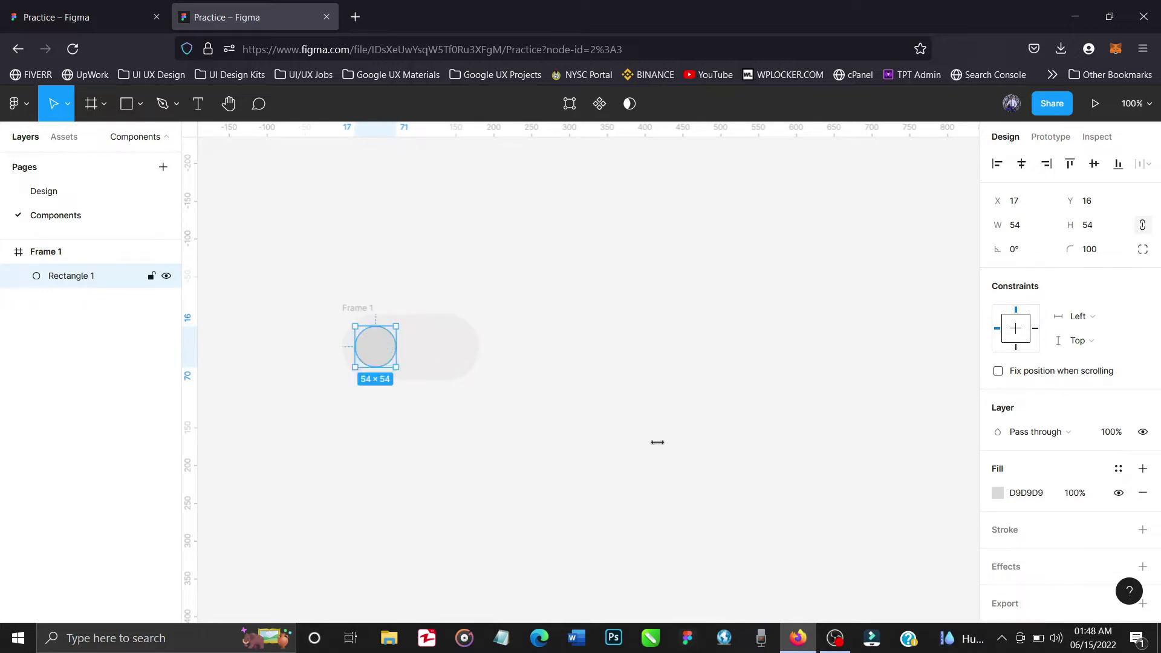
click(997, 494)
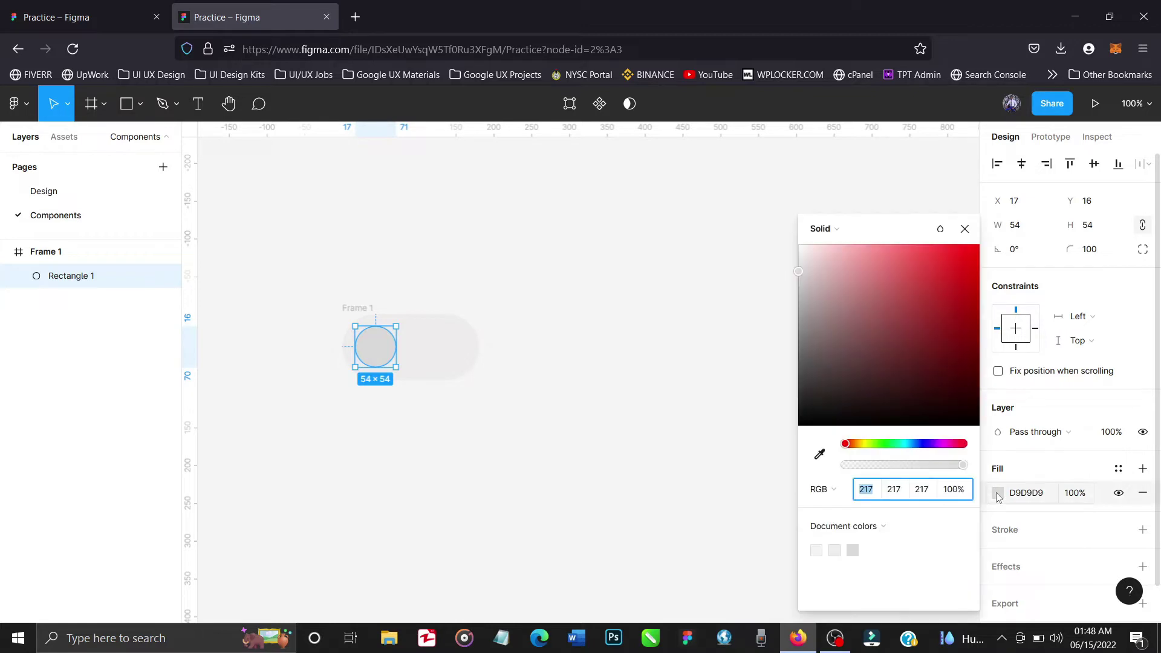
mouse_move(799, 250)
mouse_down()
mouse_move(777, 216)
mouse_move(946, 223)
mouse_up()
click(964, 229)
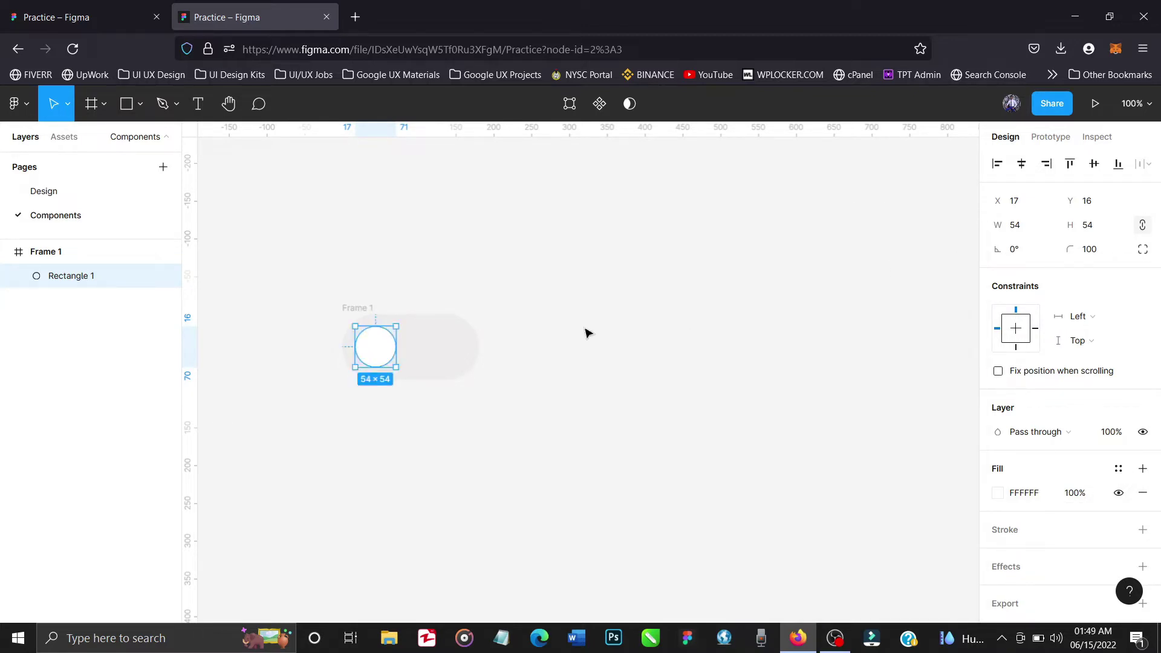
Step: Duplicate Frame 1 below as Frame 2 and stretch its knob into a 77×54 pill
click(585, 332)
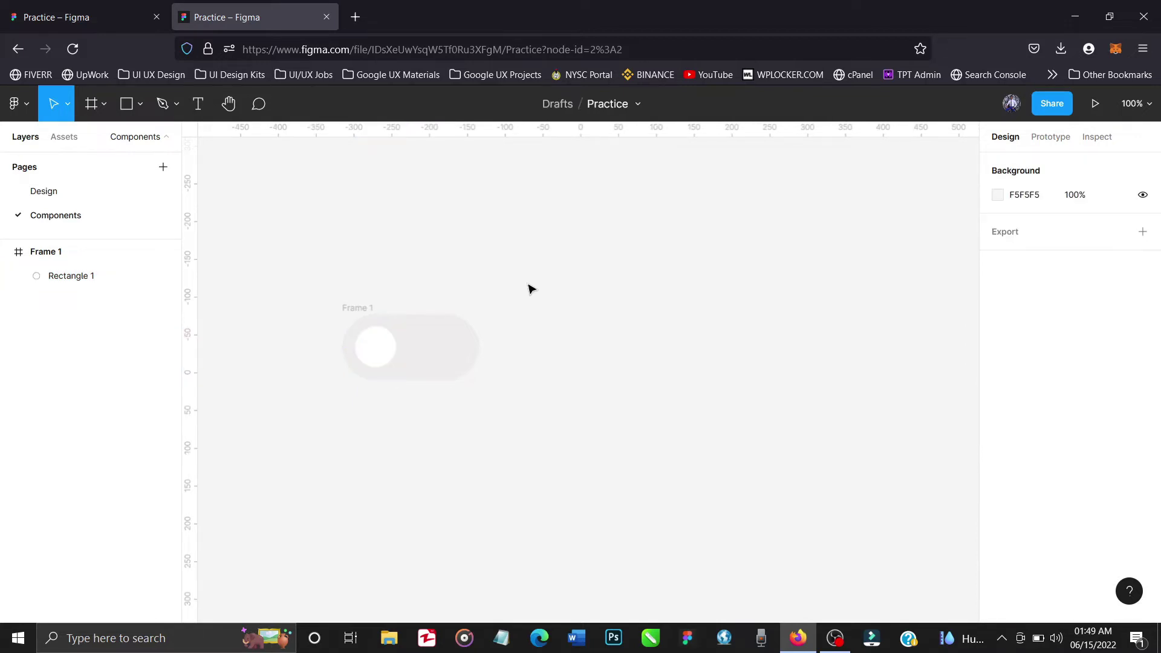
drag(539, 281, 294, 441)
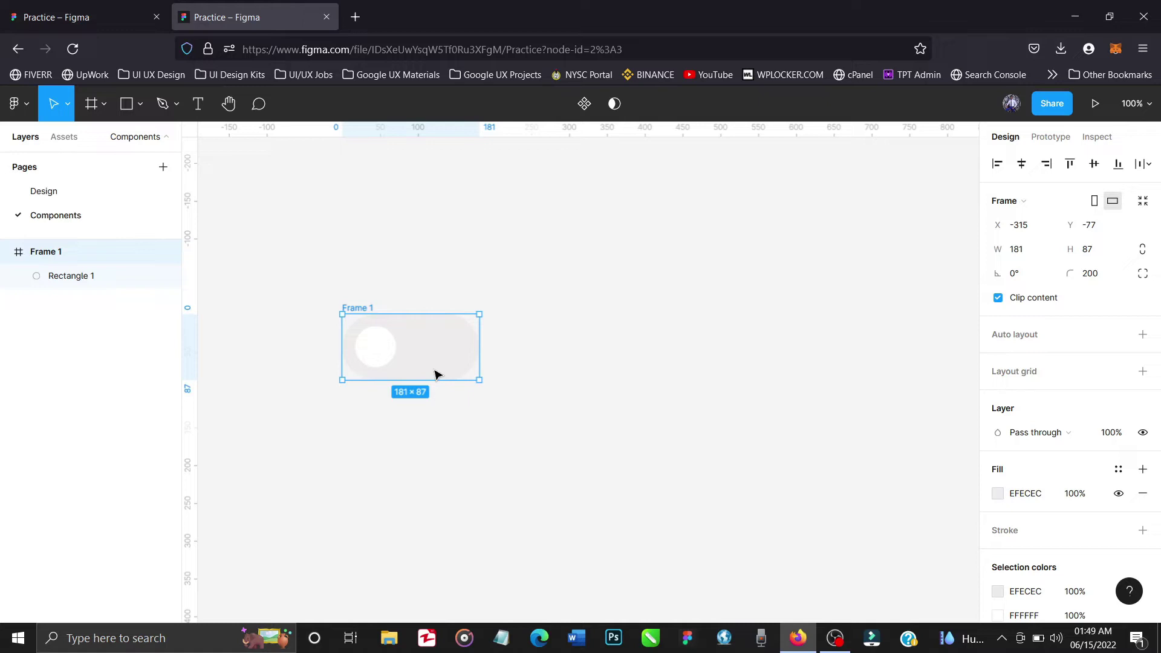
drag(435, 374, 438, 474)
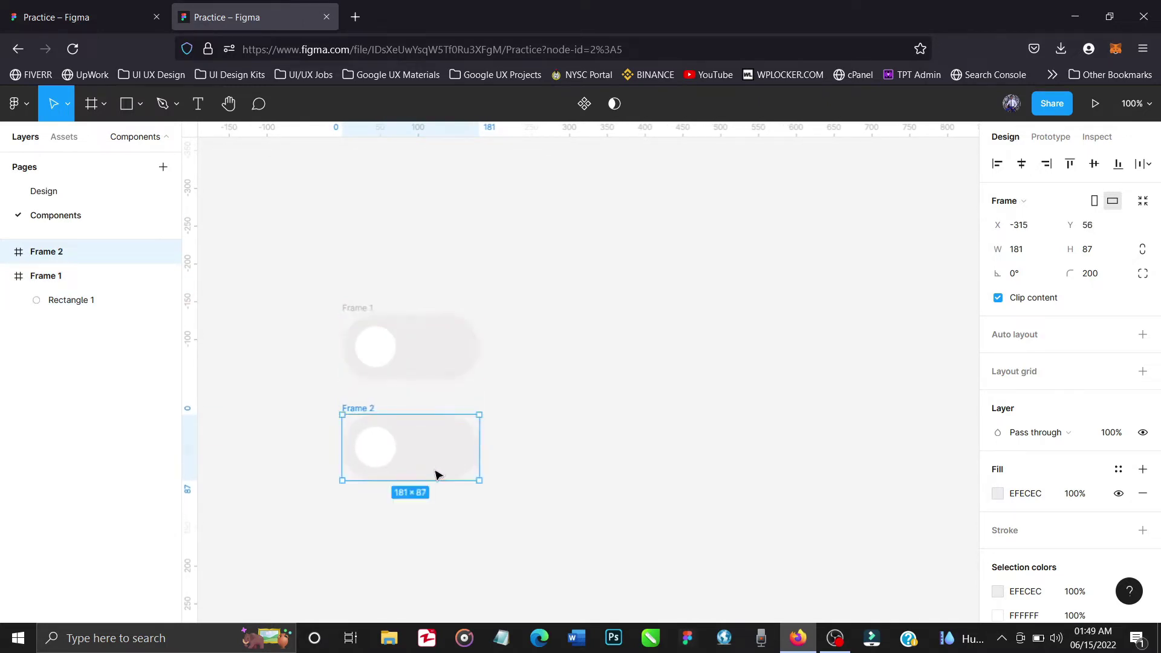
click(557, 482)
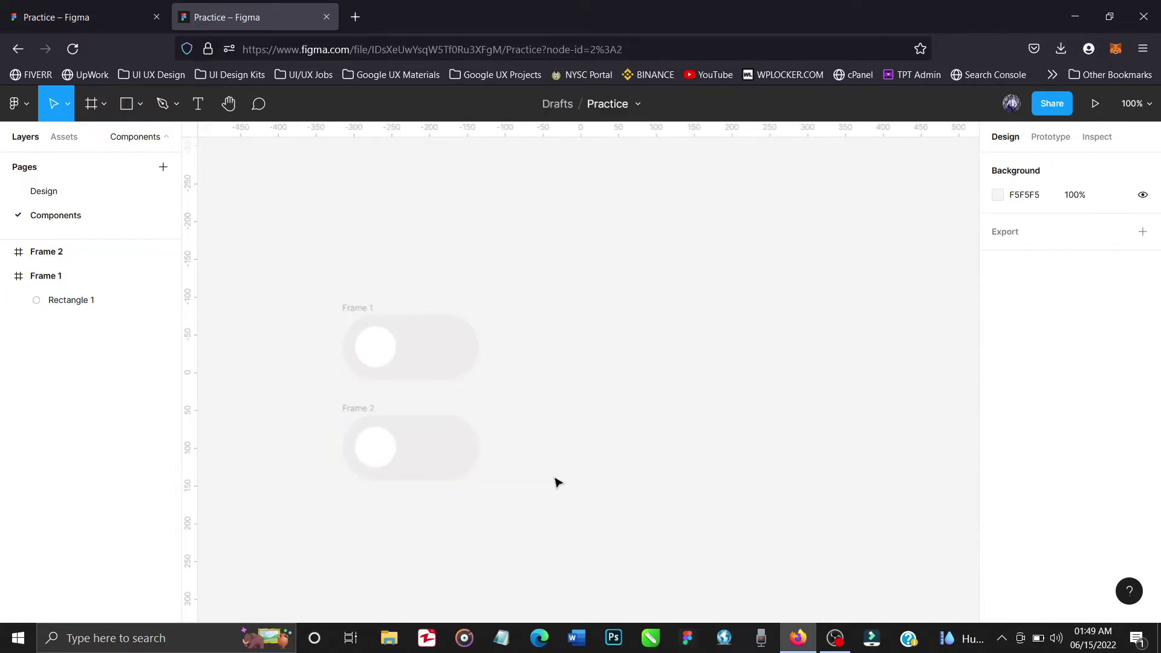
click(388, 450)
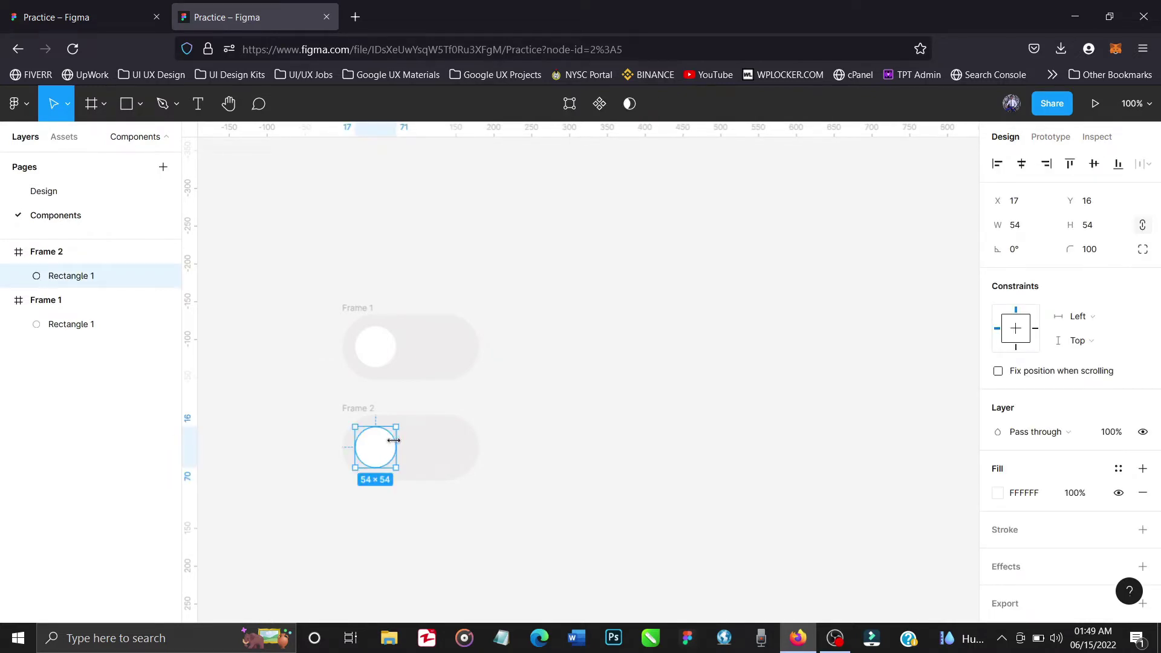
drag(399, 441, 414, 442)
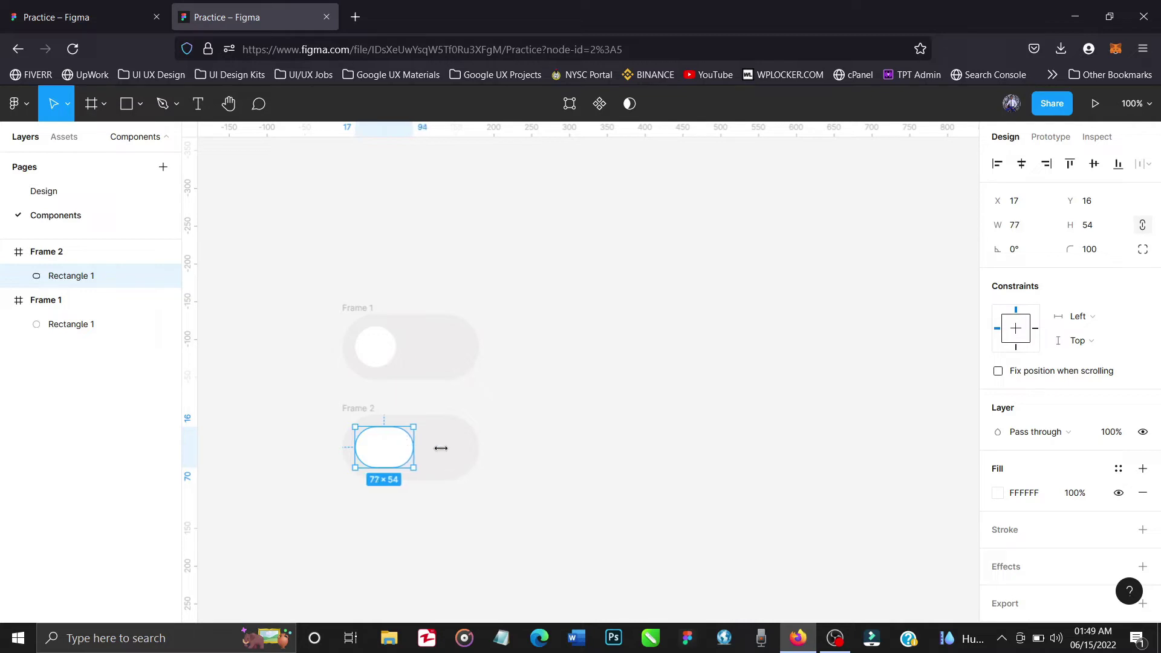
Step: Duplicate Frame 2 below as Frame 3 and check Frame 1's knob spacing
scroll(503, 480, down, 3)
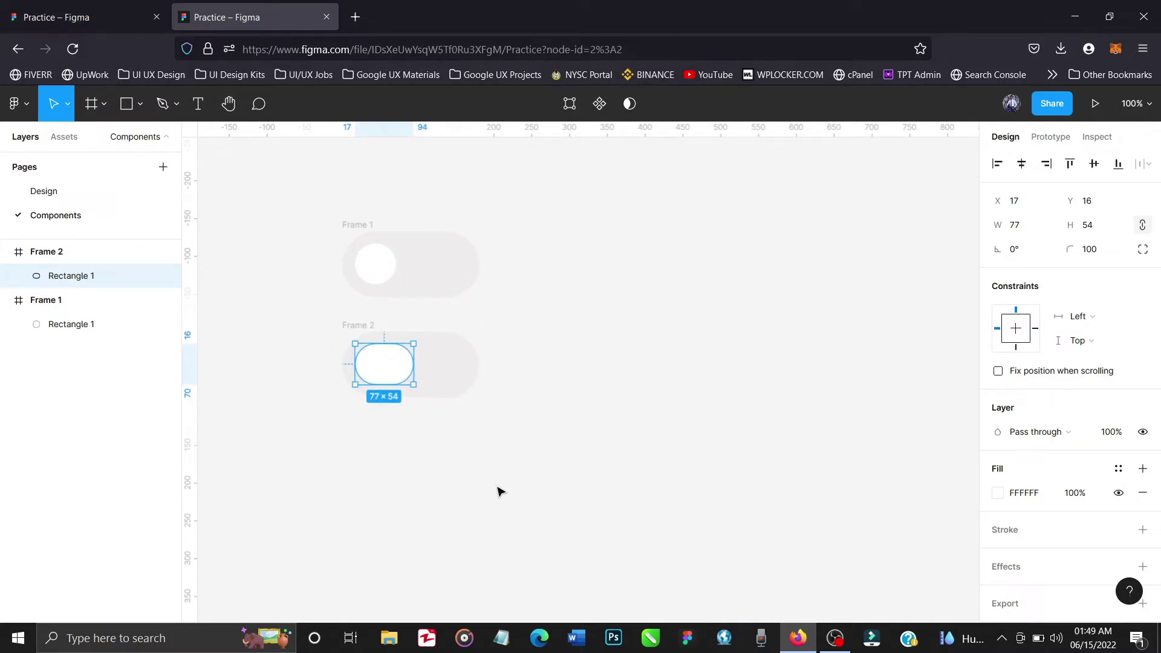
click(499, 490)
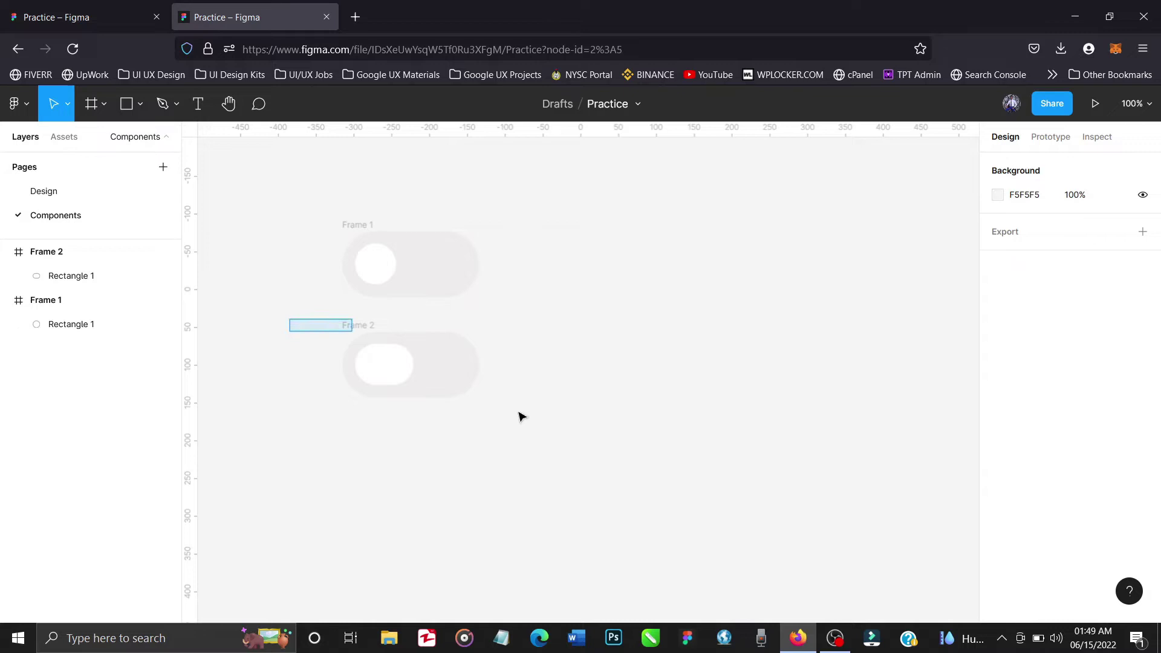
drag(521, 417, 542, 426)
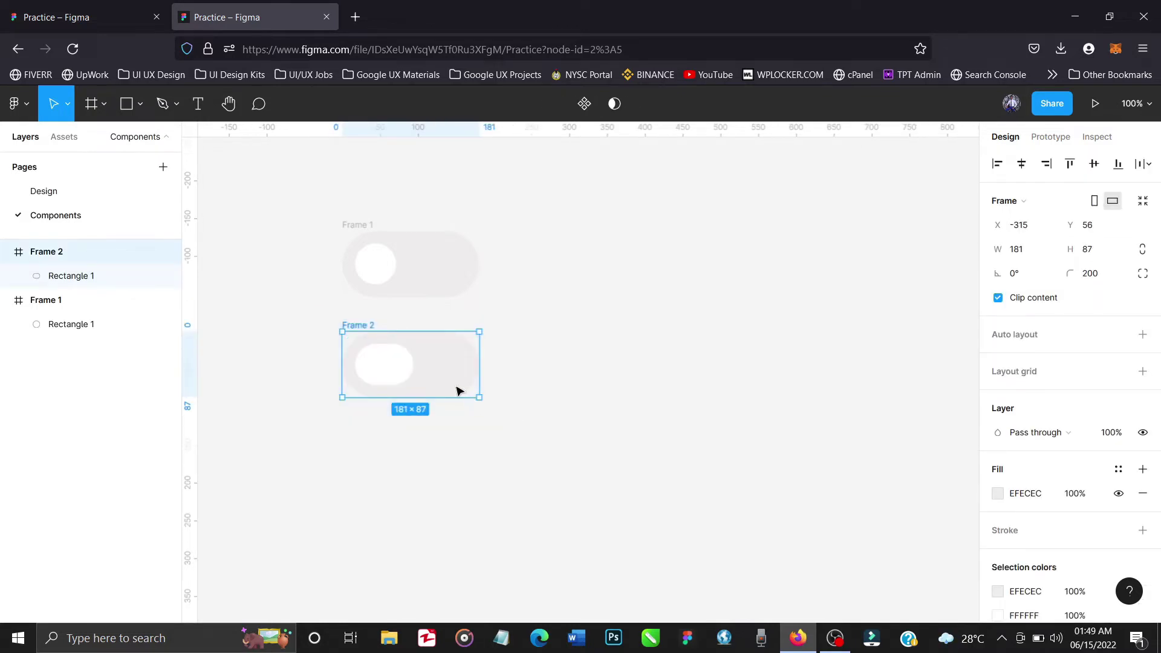
drag(441, 382, 441, 482)
click(550, 484)
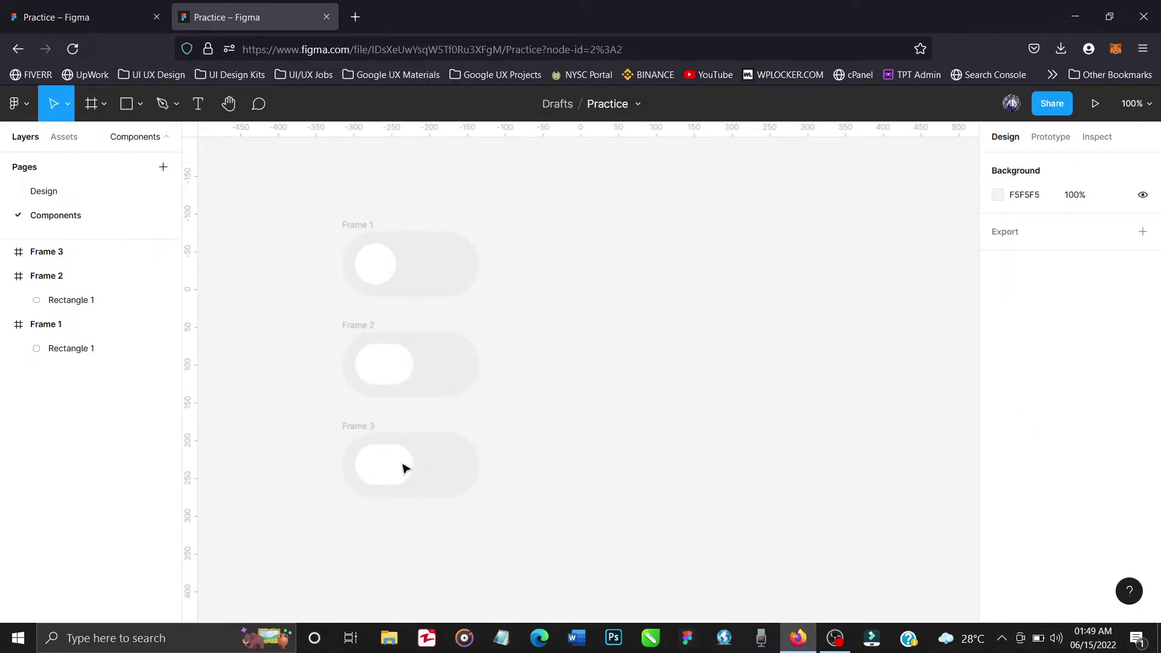
click(387, 280)
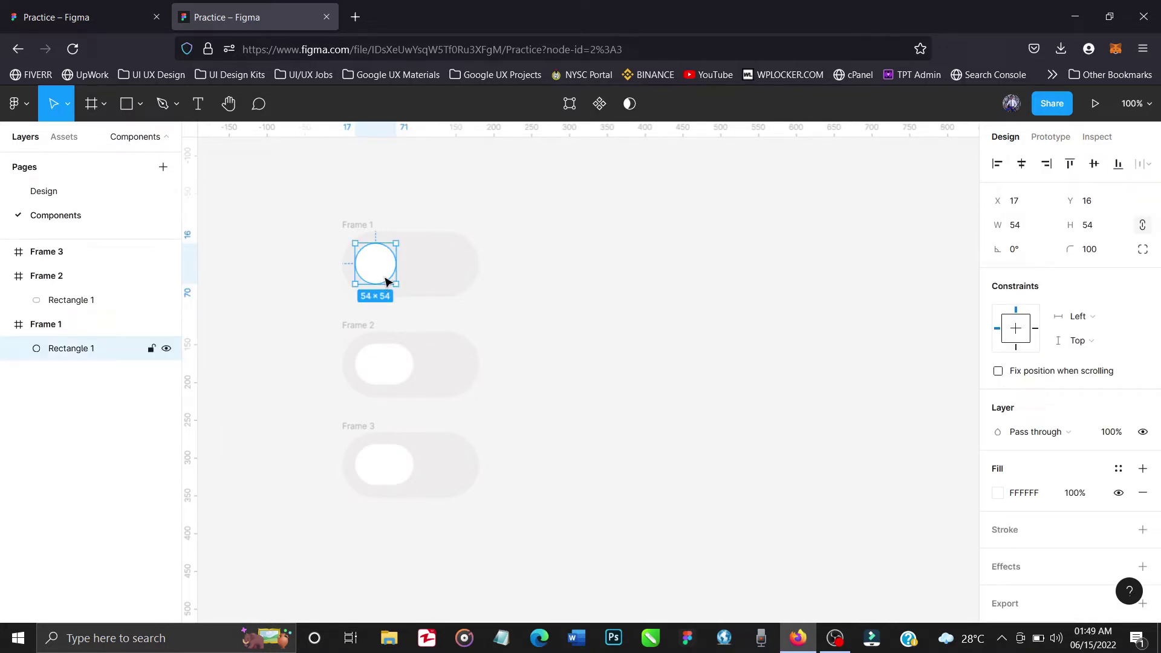
key(alt)
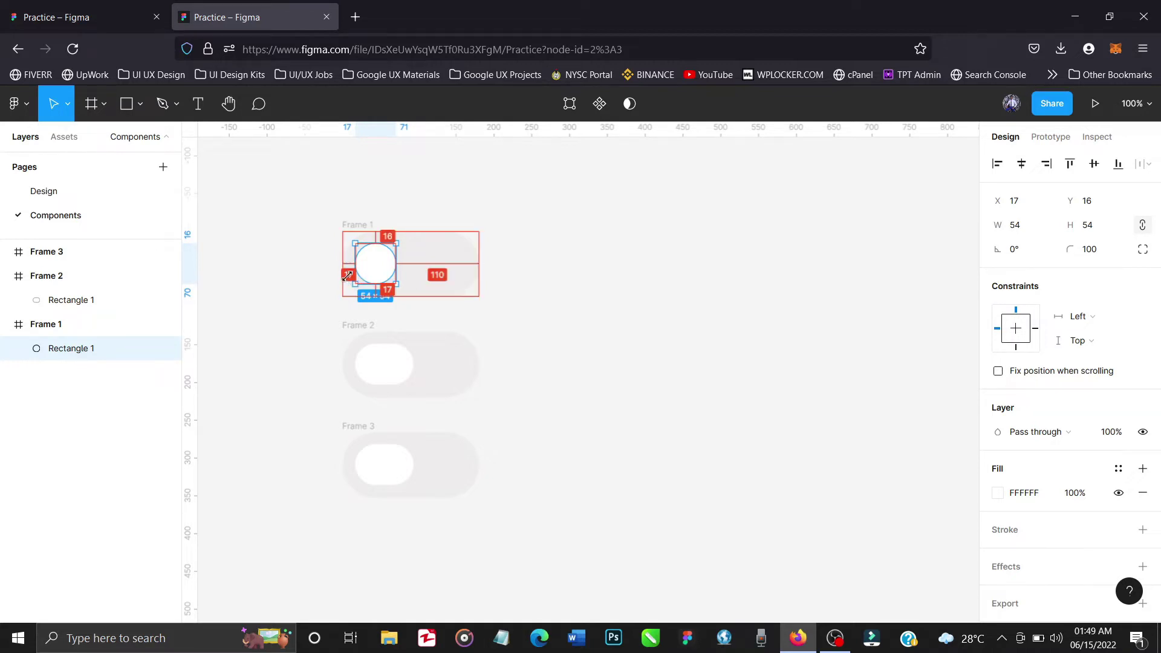
Step: Move Frame 3's pill knob to the right end at X 87, 17 px from the edge
key(alt)
key(alt)
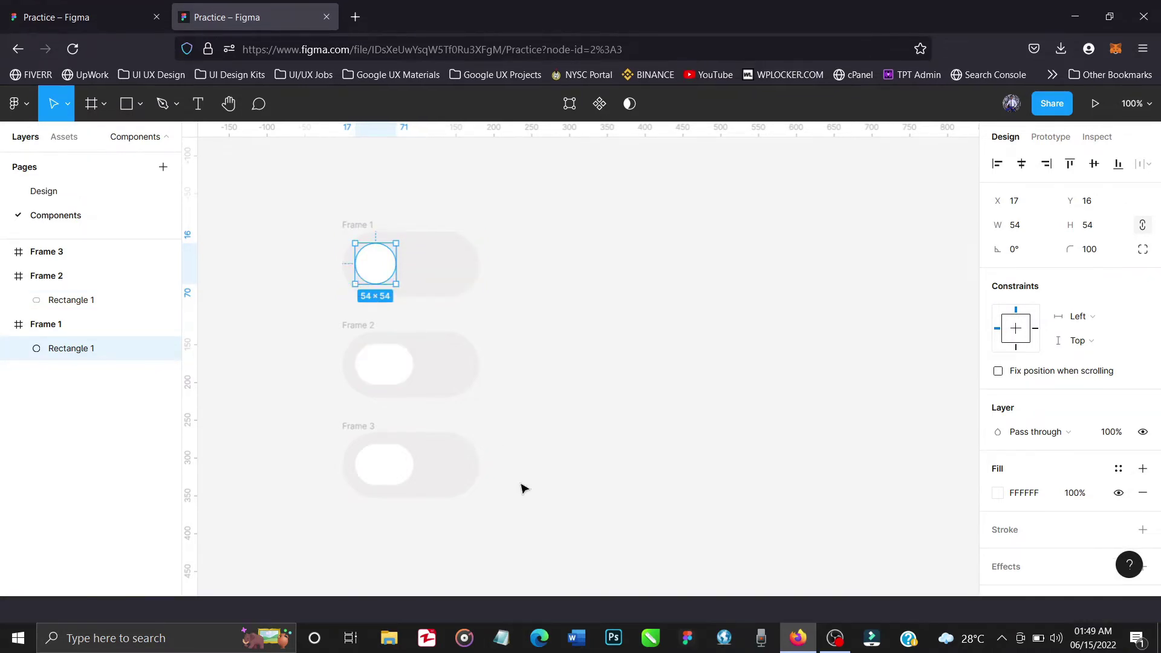
click(398, 475)
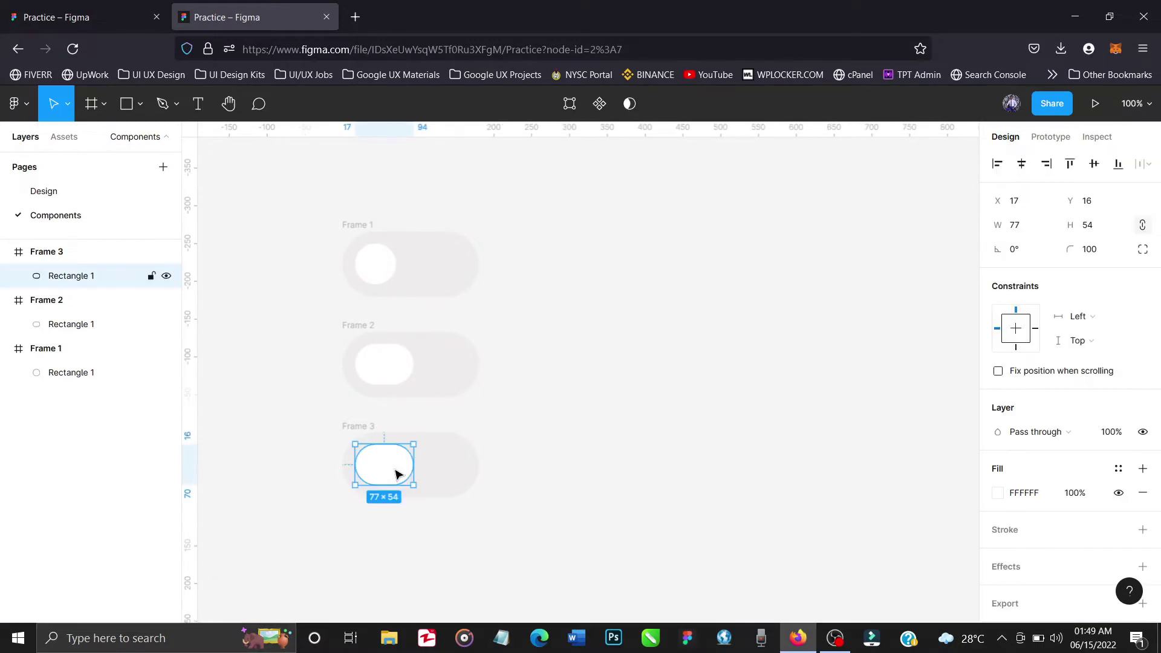
drag(397, 475, 451, 479)
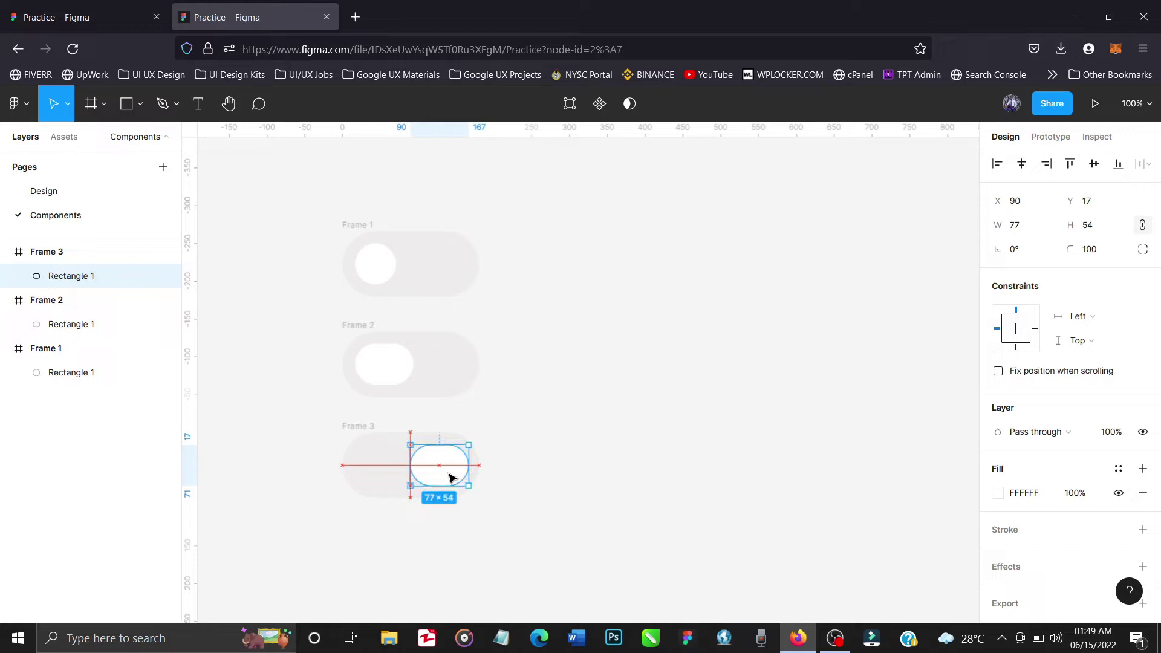
key(alt)
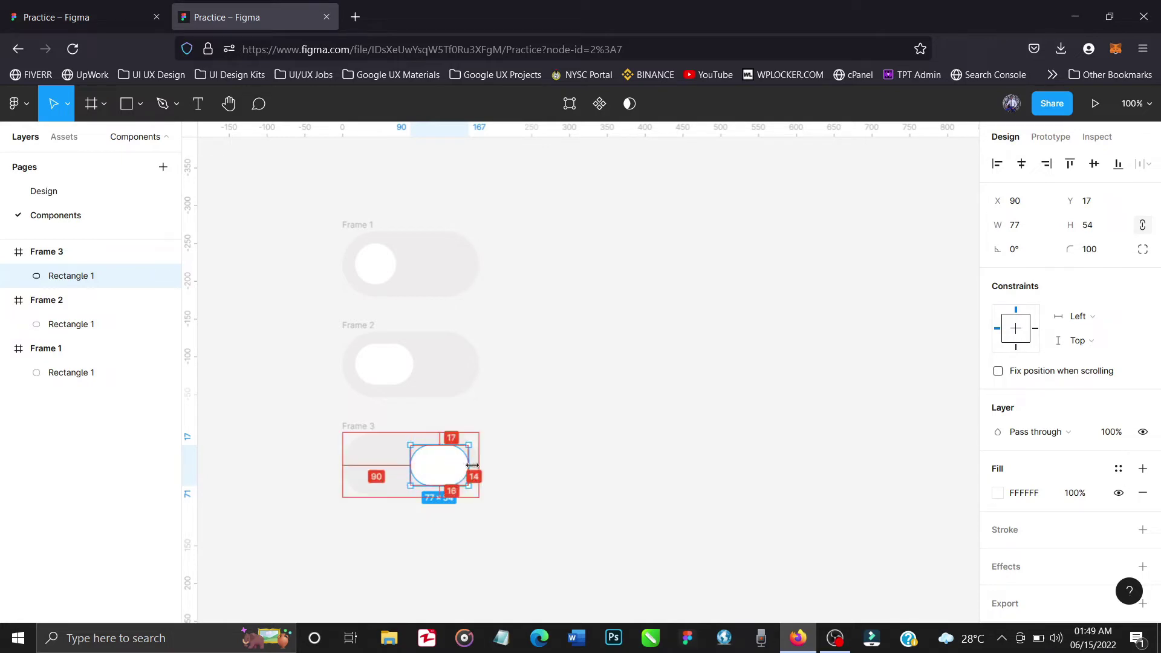
click(550, 493)
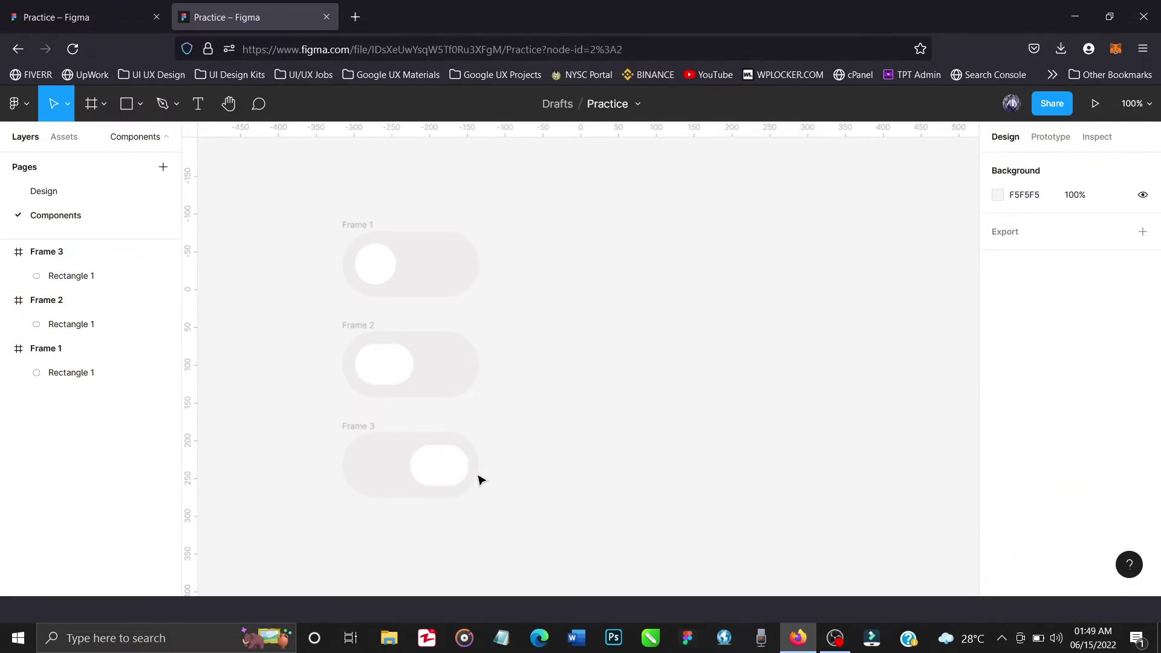
click(464, 476)
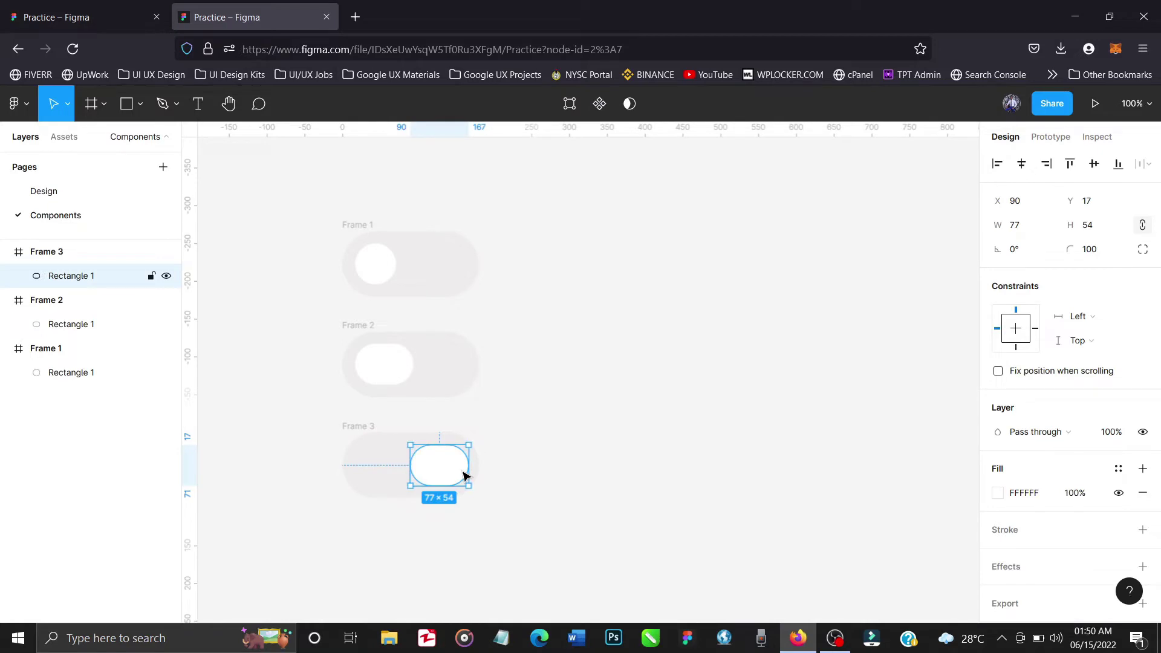
key(Left)
key(Left)
key(alt)
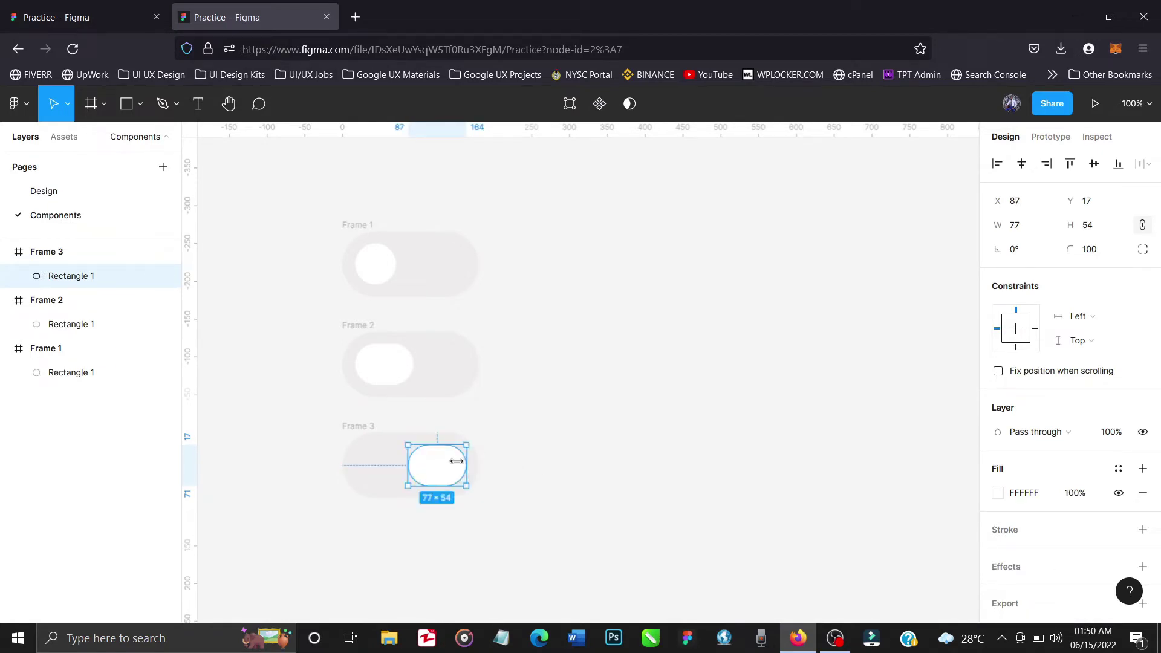
key(alt)
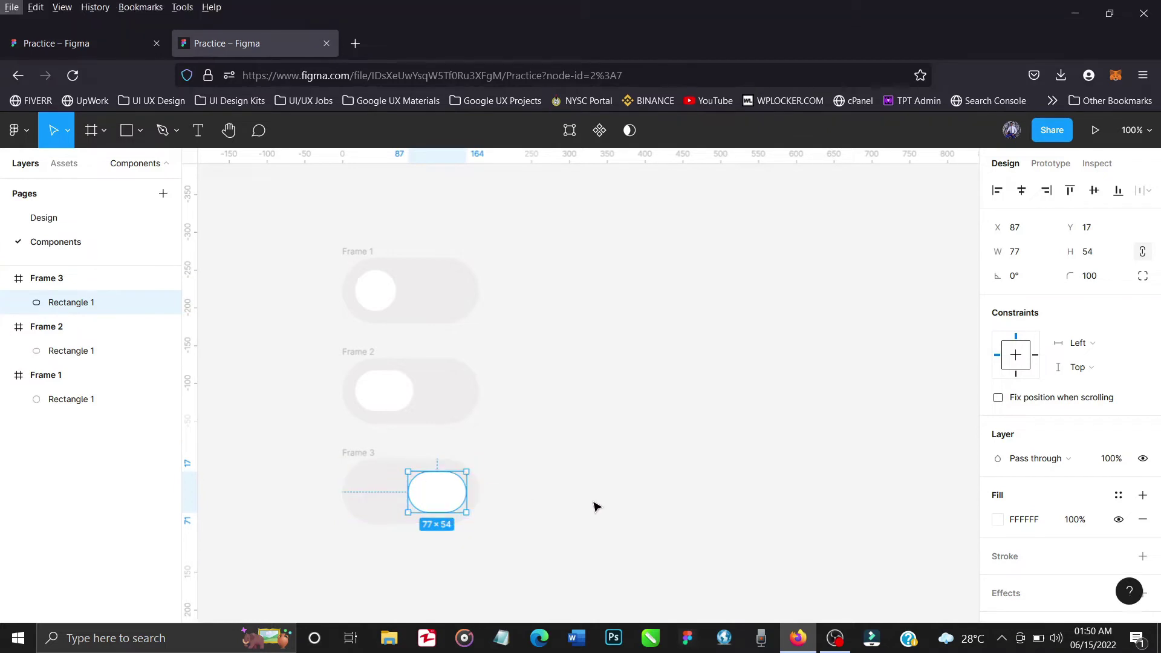
click(596, 506)
scroll(598, 506, down, 2)
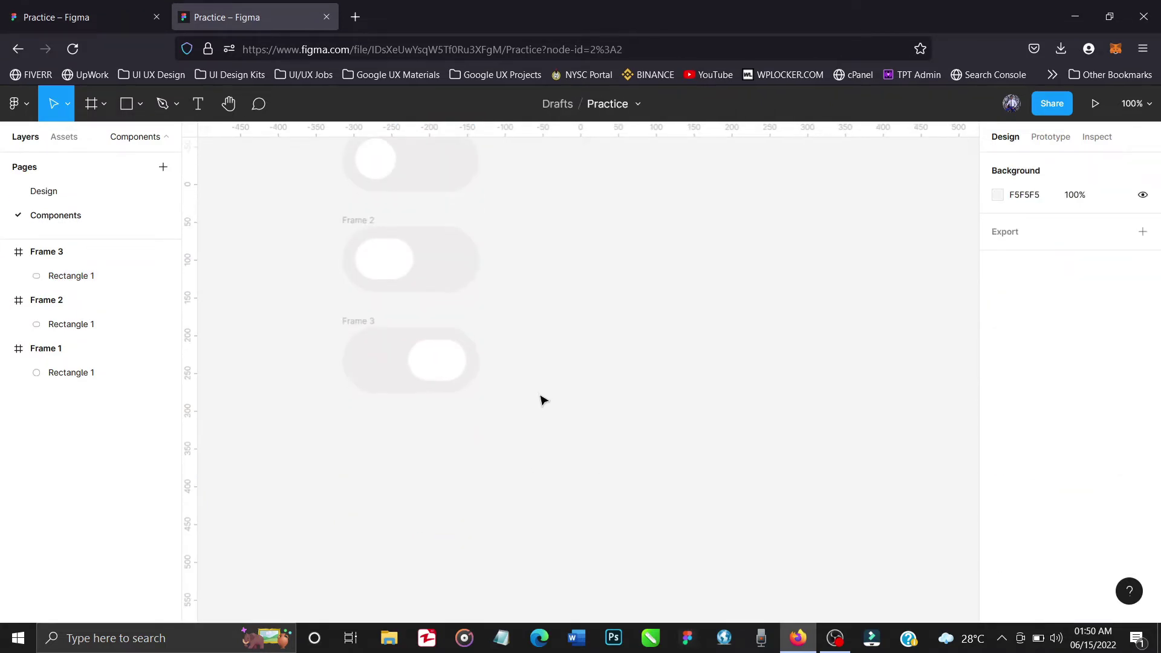
Step: Duplicate Frame 3 below as Frame 4
drag(529, 305, 298, 436)
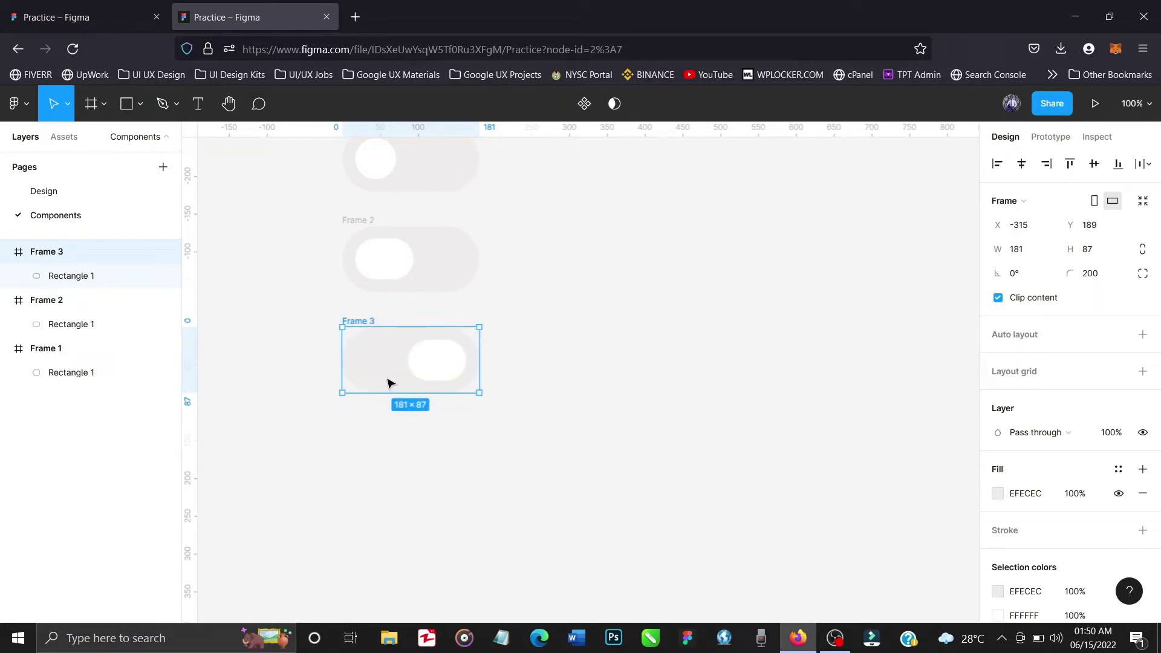
drag(391, 384, 389, 480)
click(509, 471)
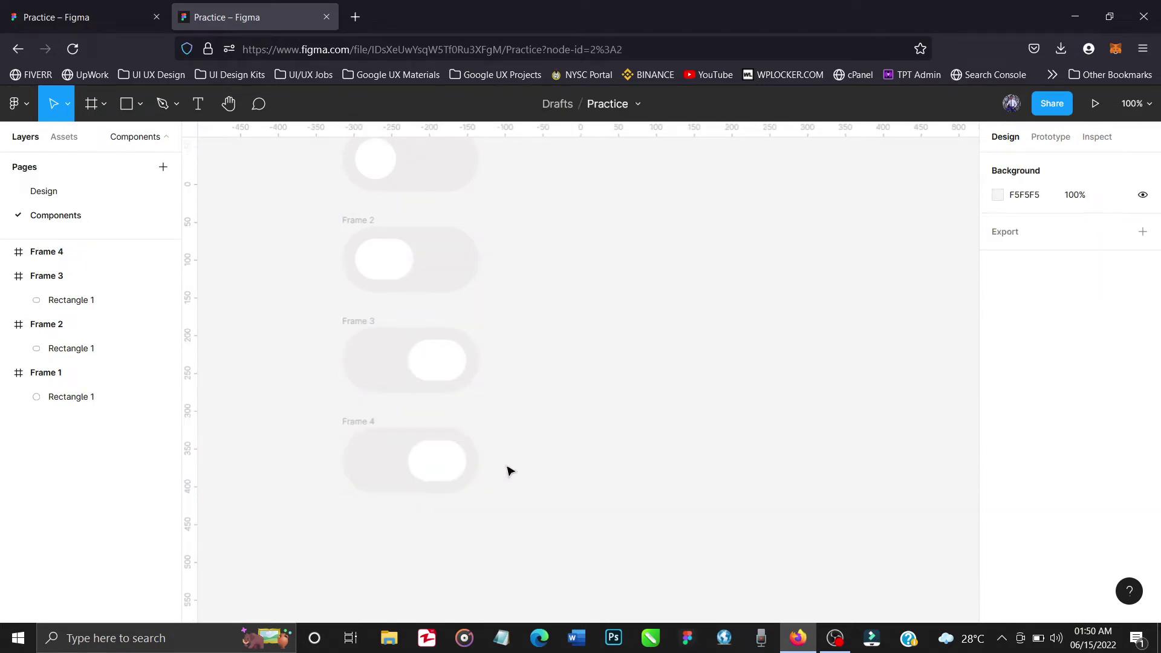
scroll(520, 384, up, 3)
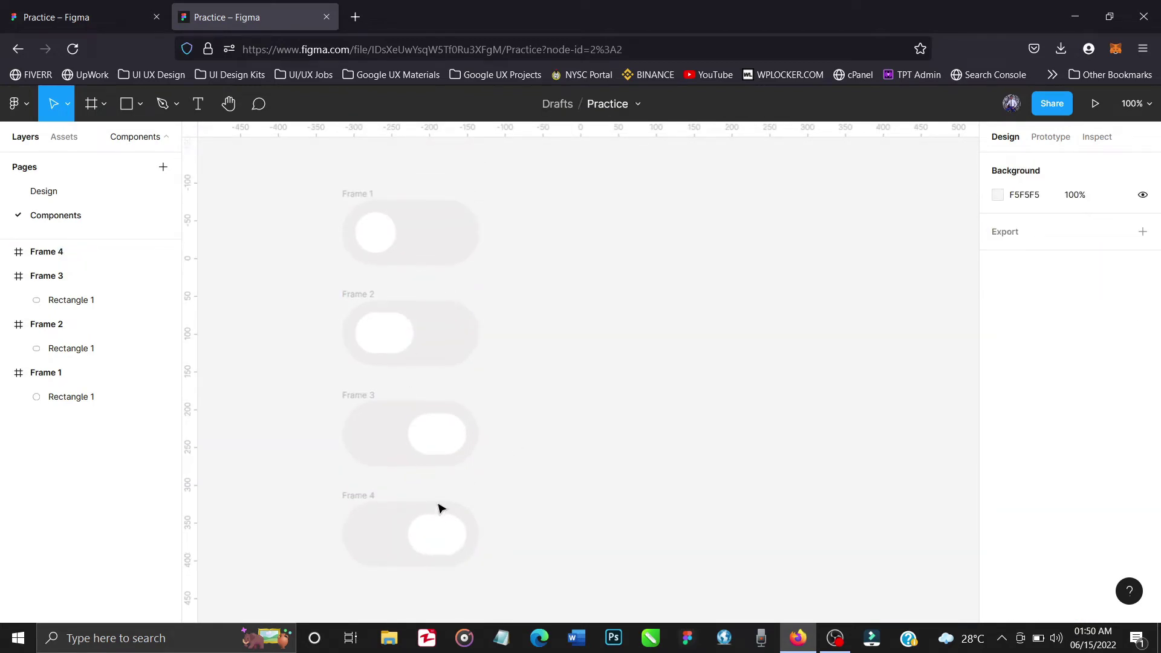
Step: Unlock proportions and set Frame 4's knob width to 54 for an exact 54×54 circle
click(444, 531)
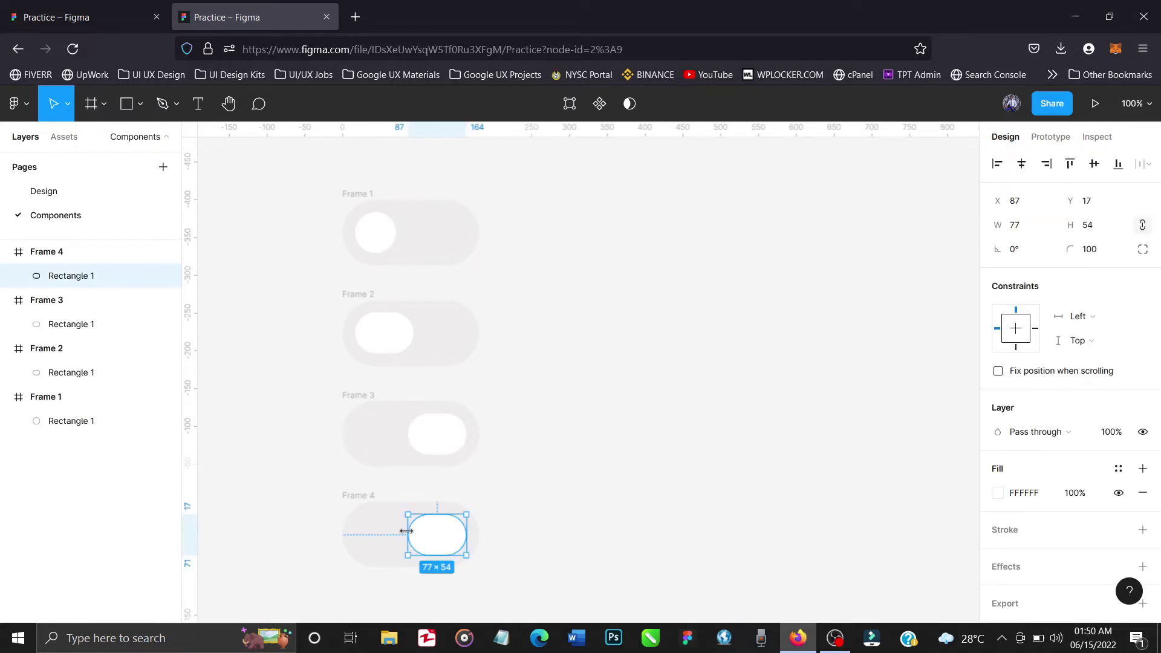
drag(410, 532, 421, 532)
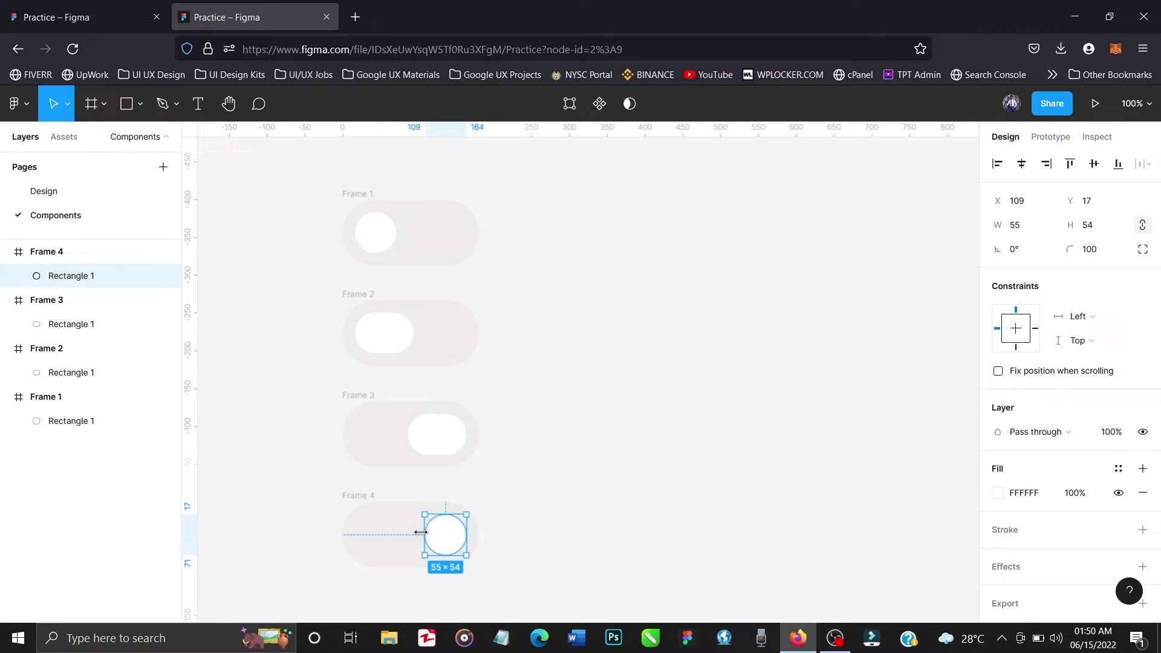
click(1143, 228)
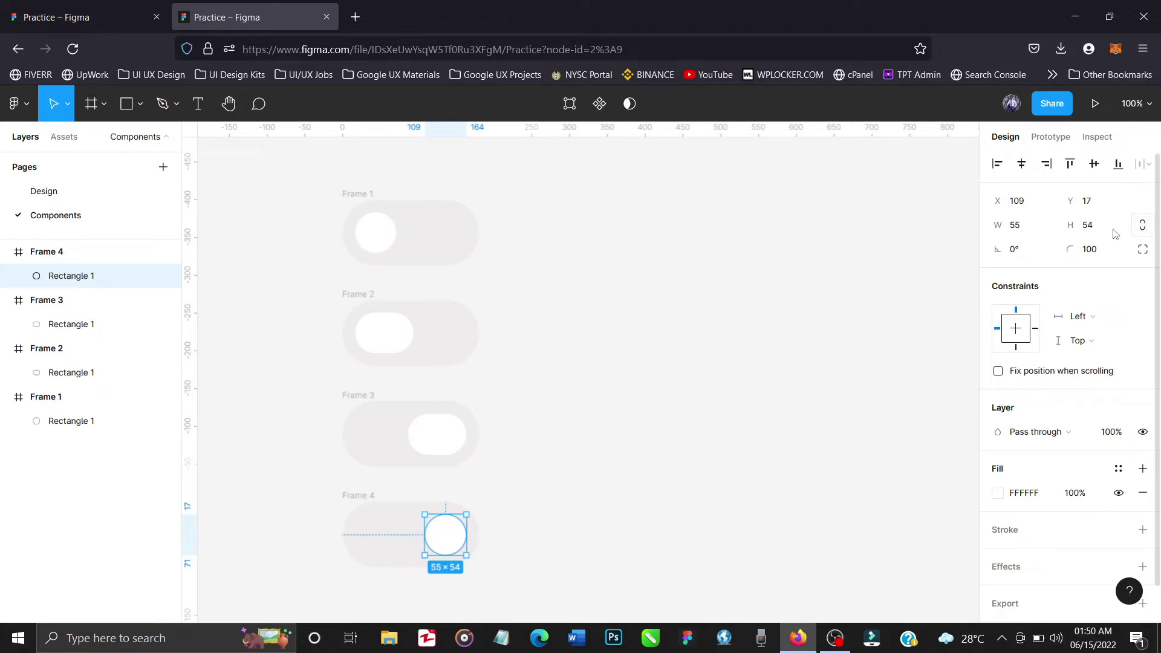
click(1035, 232)
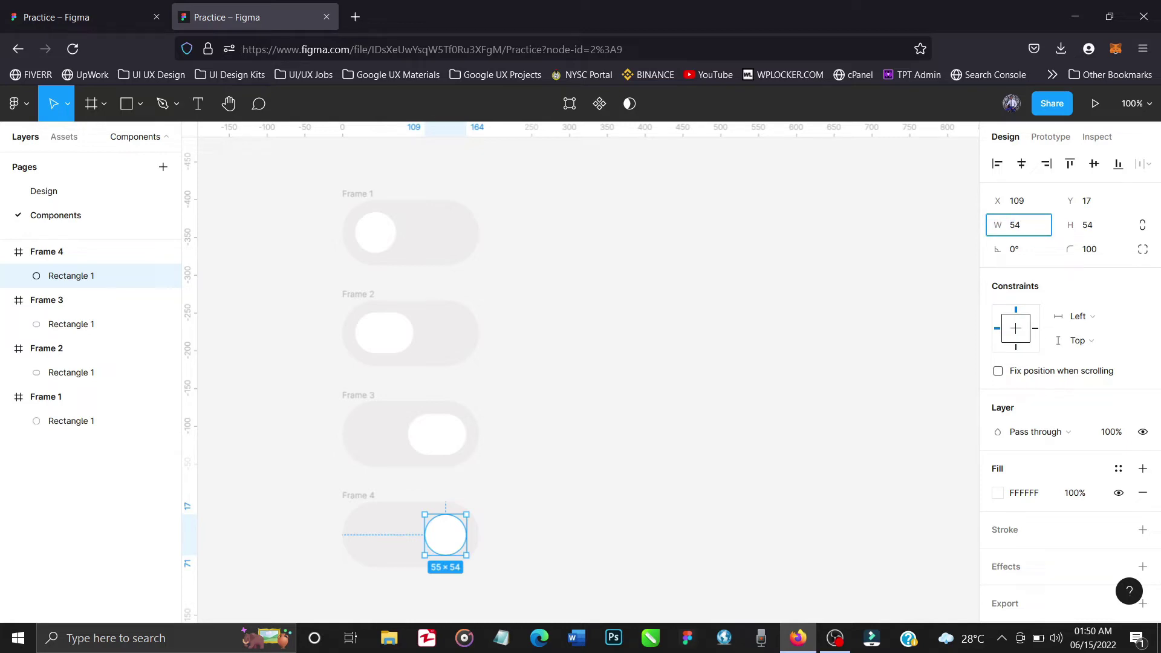
key(Return)
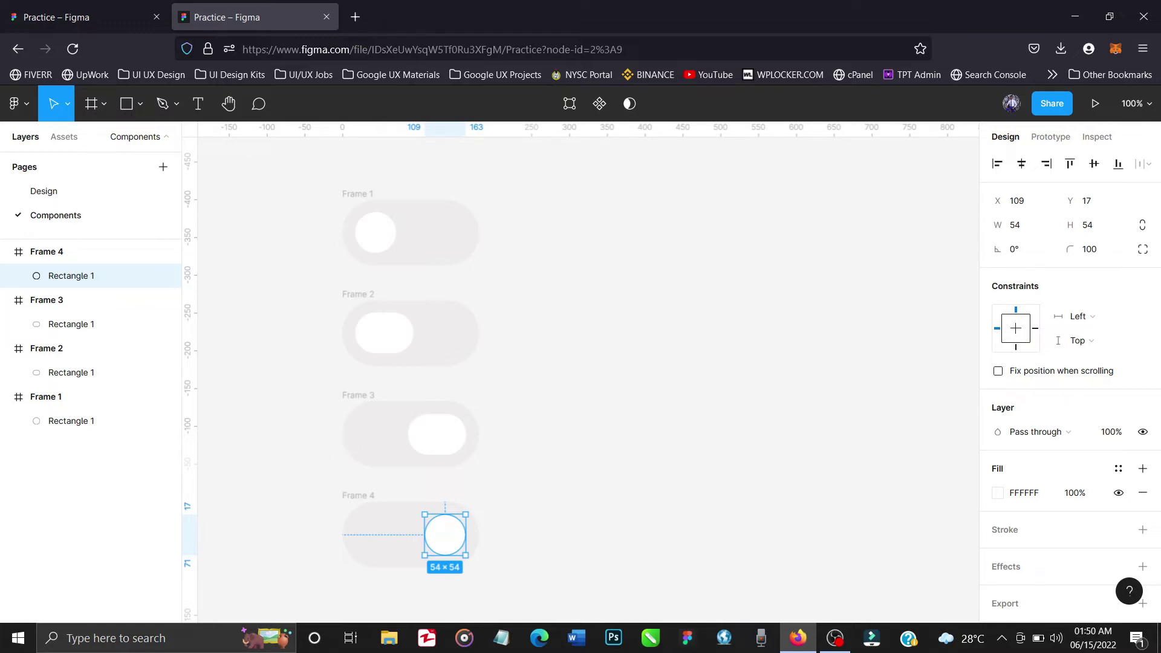
click(524, 339)
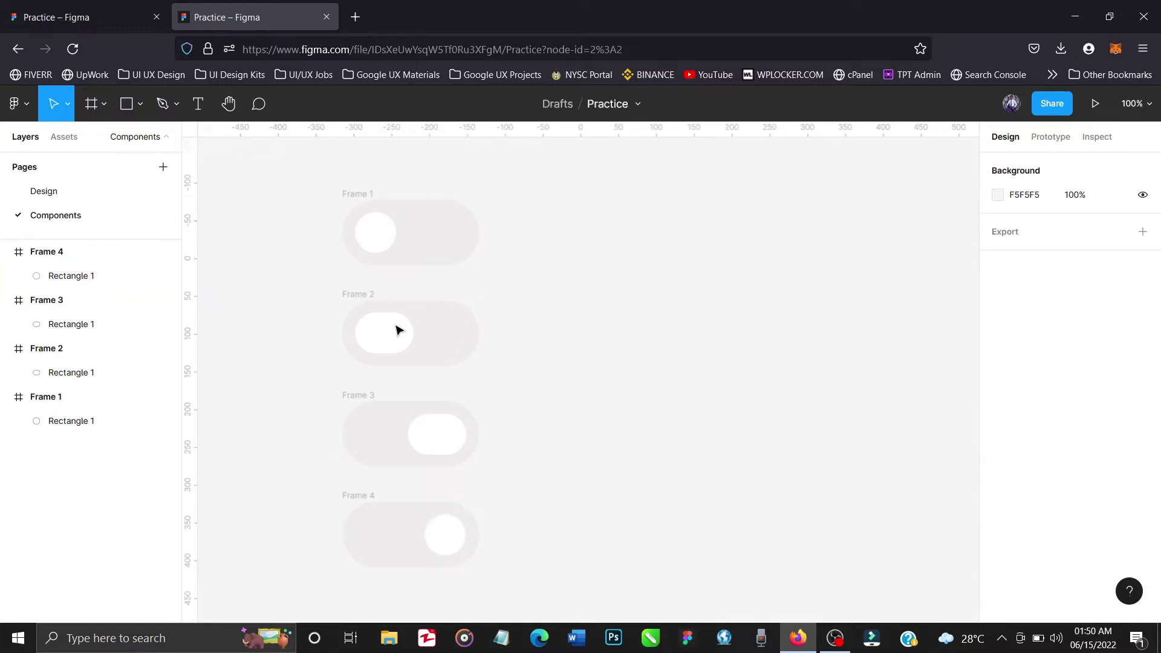
Step: Fill the Frame 3 toggle background with dark blue 26248F
click(372, 401)
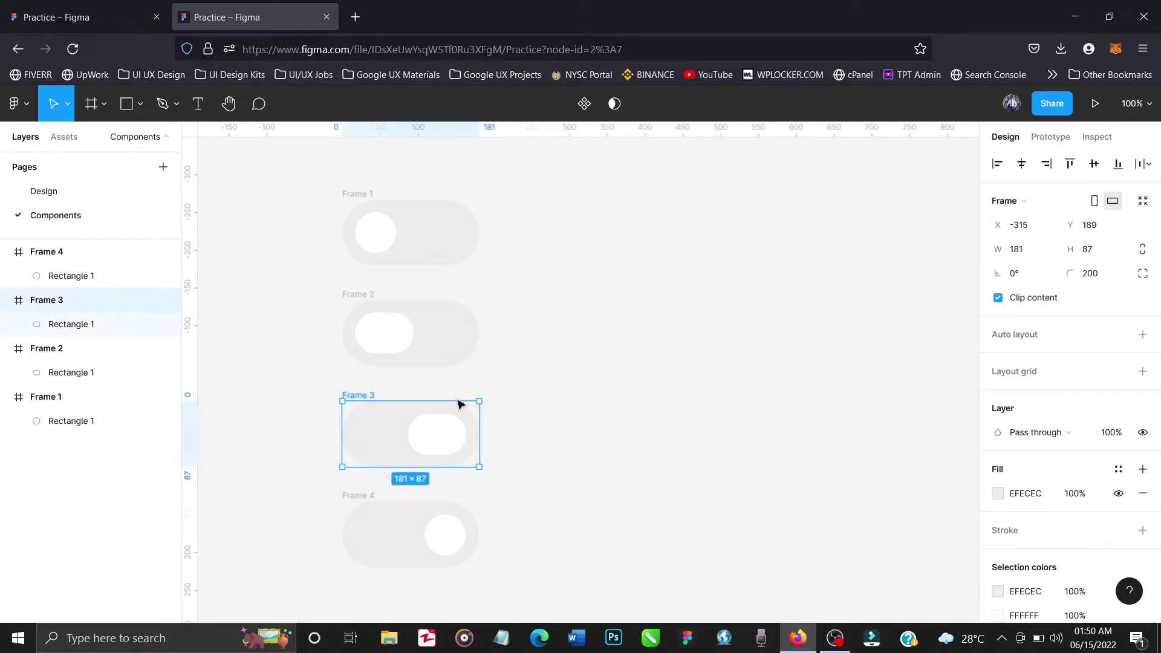
click(998, 495)
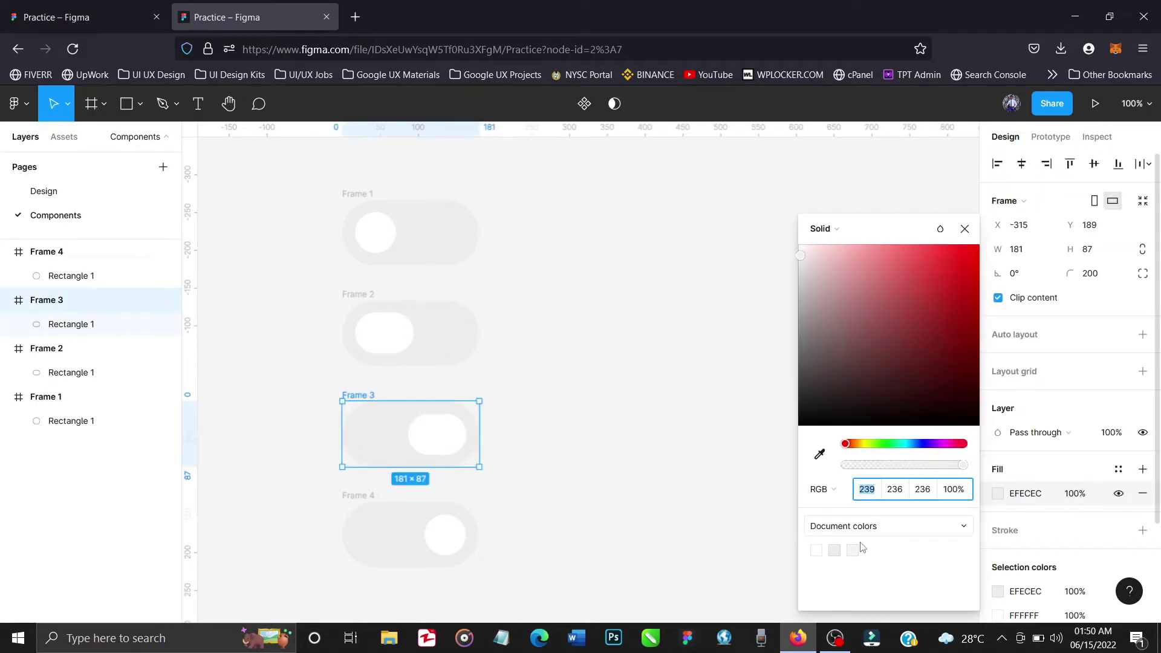
click(925, 446)
mouse_move(949, 316)
mouse_down()
mouse_move(947, 302)
mouse_move(934, 330)
mouse_up()
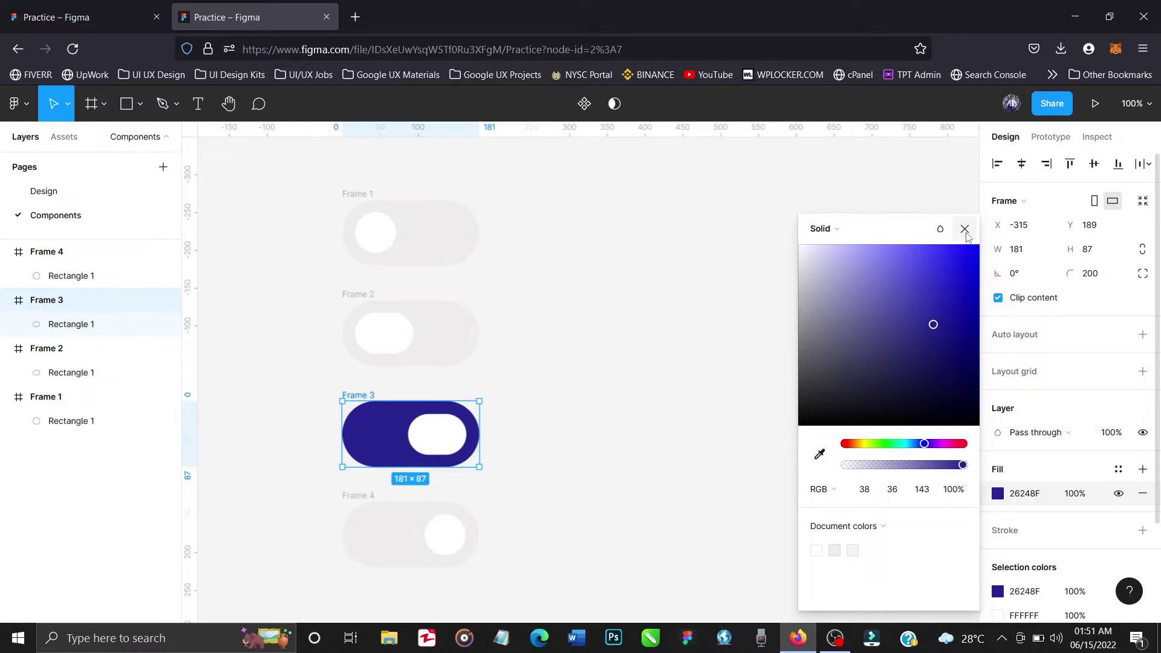
click(963, 230)
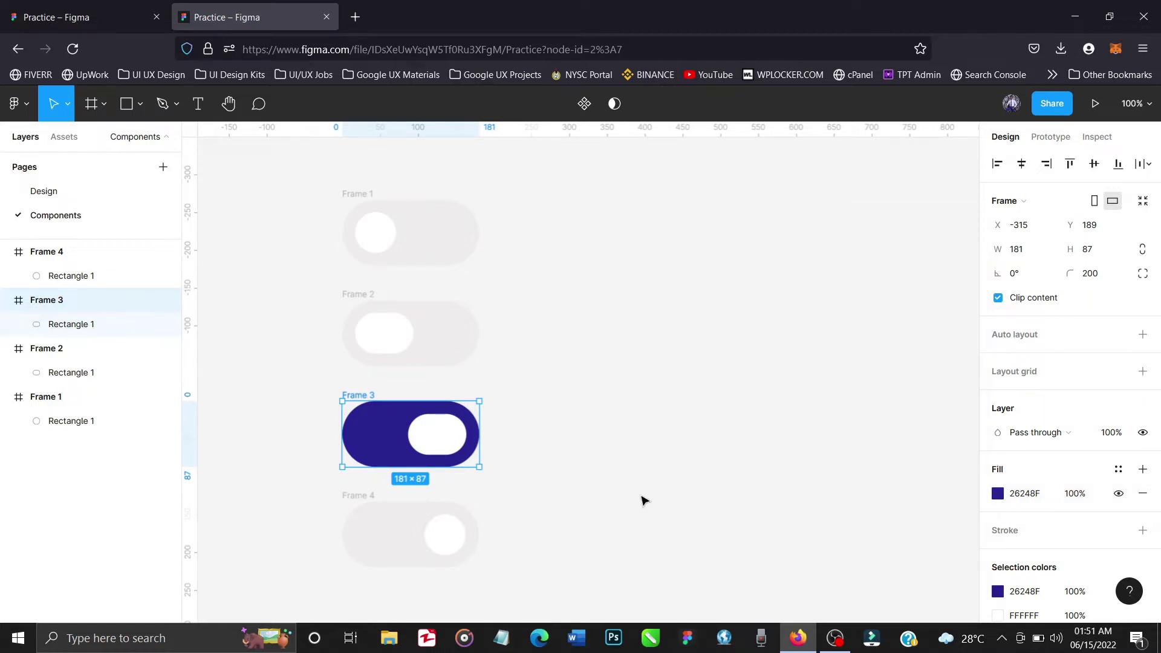
Step: Apply the same dark blue 26248F fill to the Frame 4 toggle
click(370, 500)
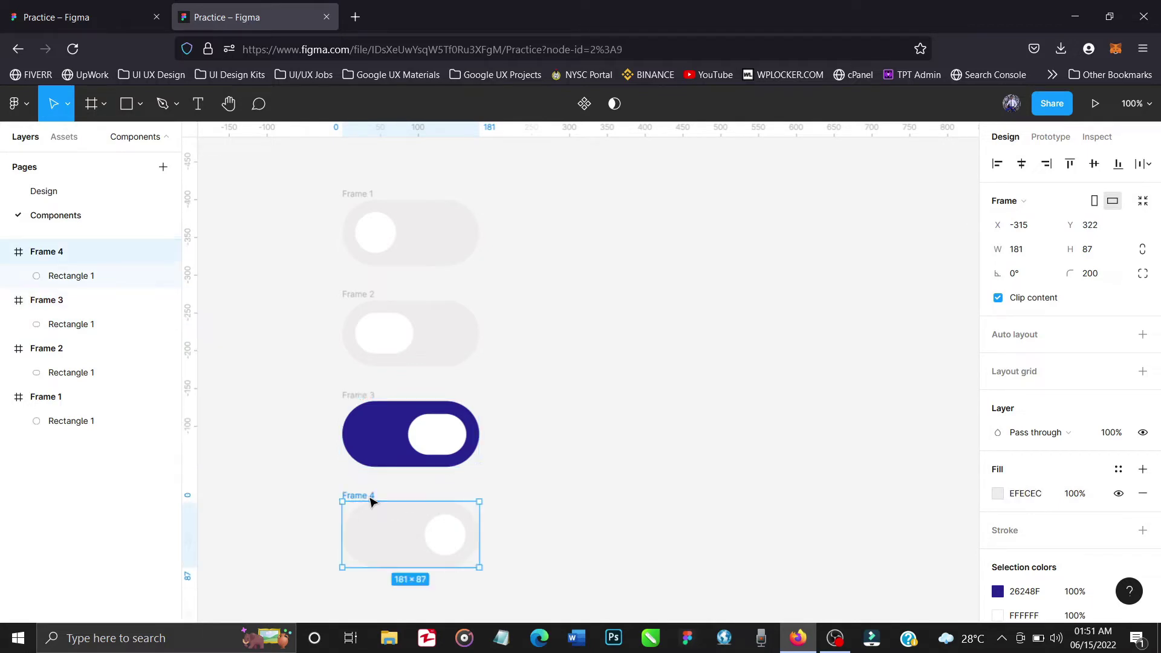
click(998, 494)
click(874, 550)
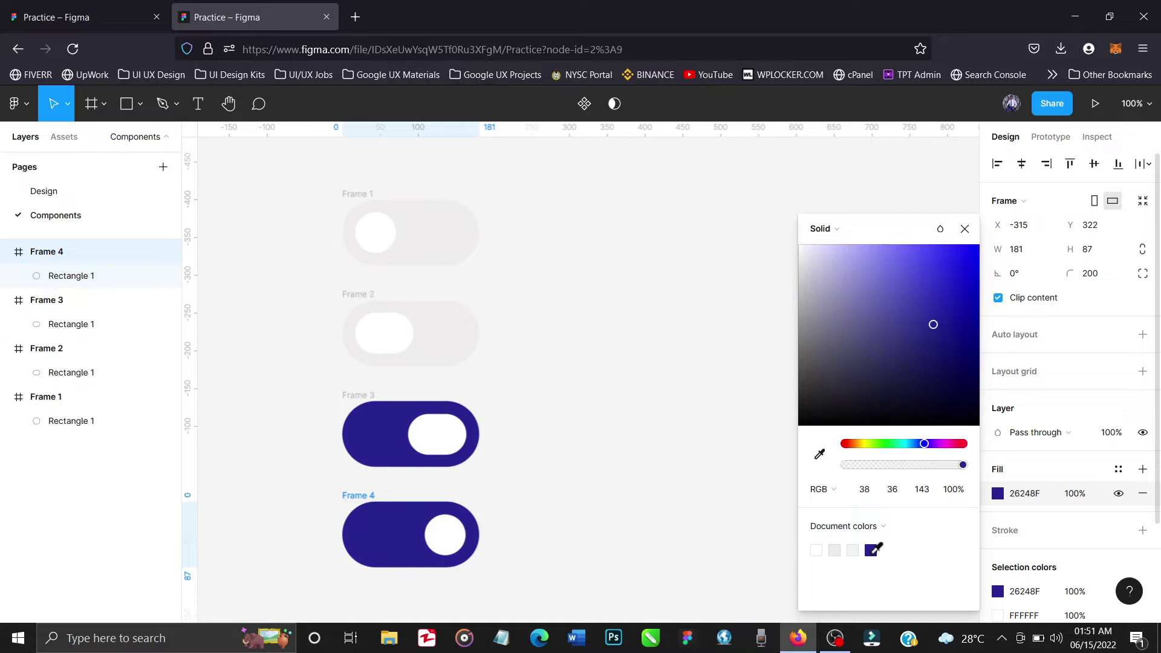
click(965, 229)
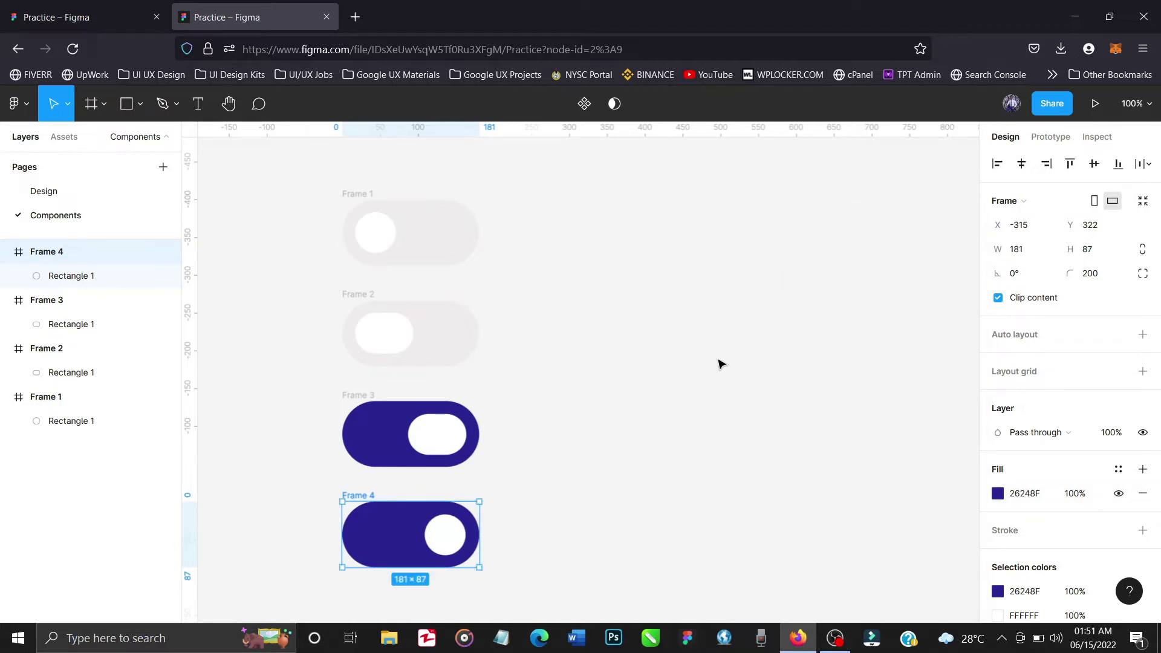
click(692, 391)
scroll(694, 392, left, 1)
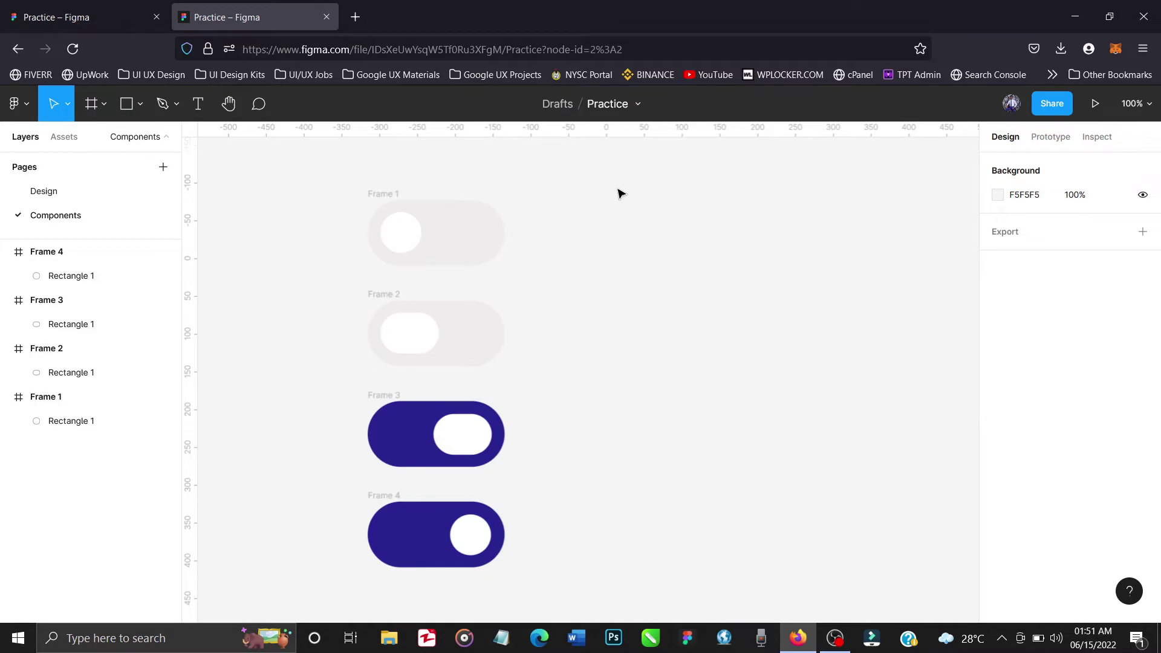
Step: Select Frames 1–4 and create component set Component 1 from them, then select Frame 1
drag(625, 188, 322, 592)
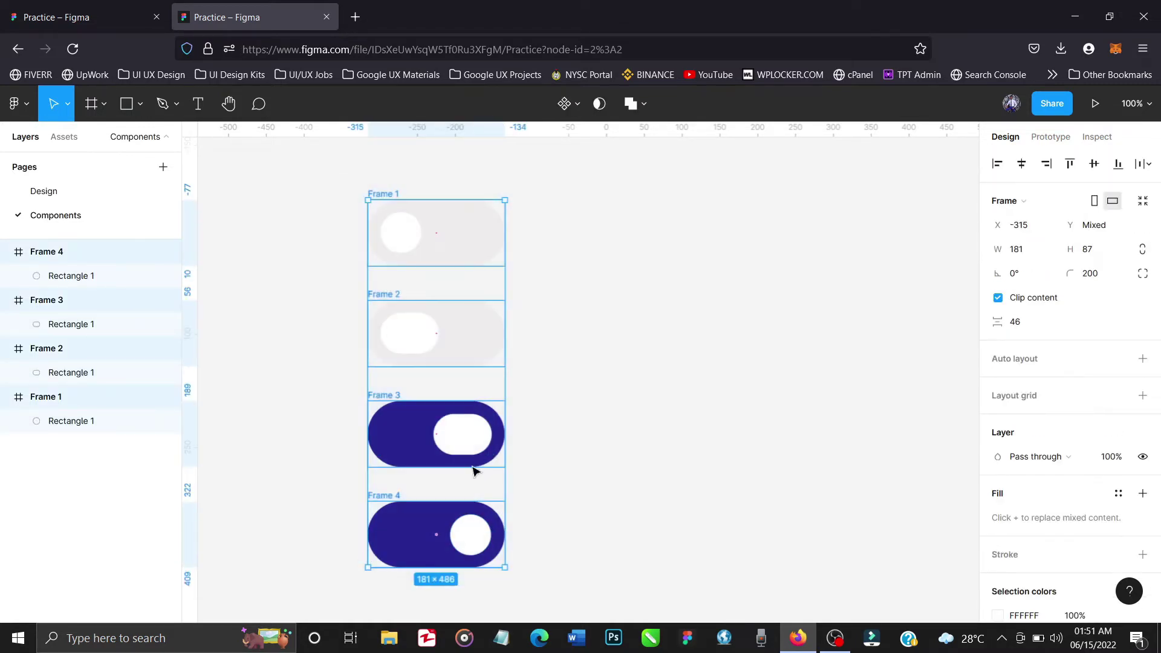
click(574, 104)
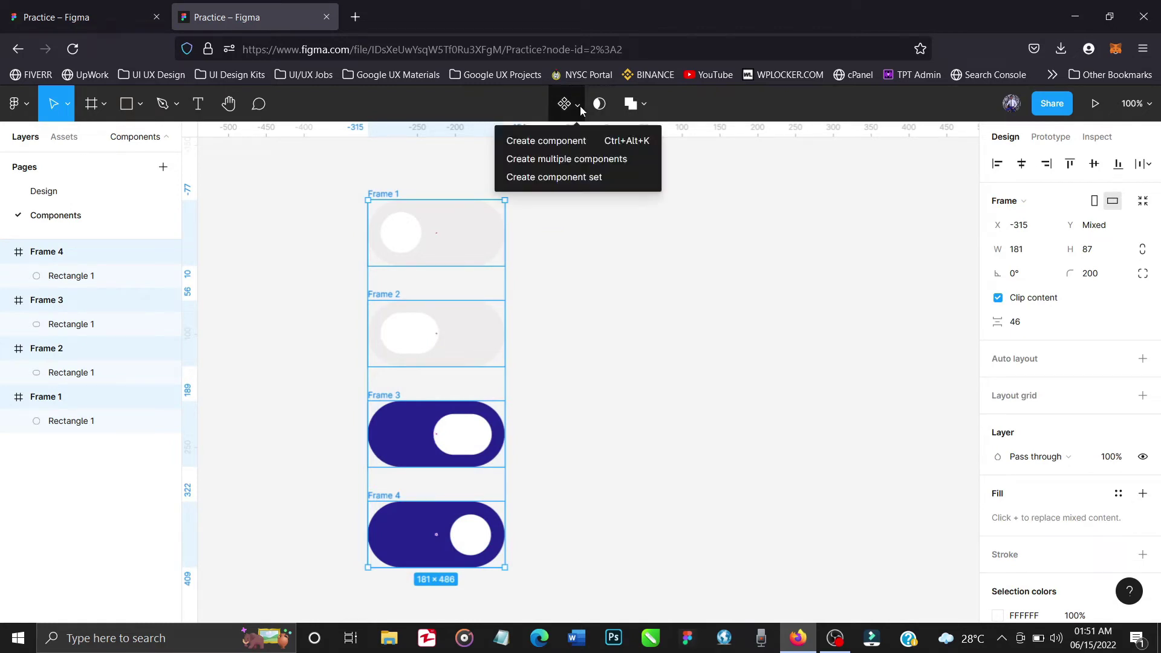
click(562, 179)
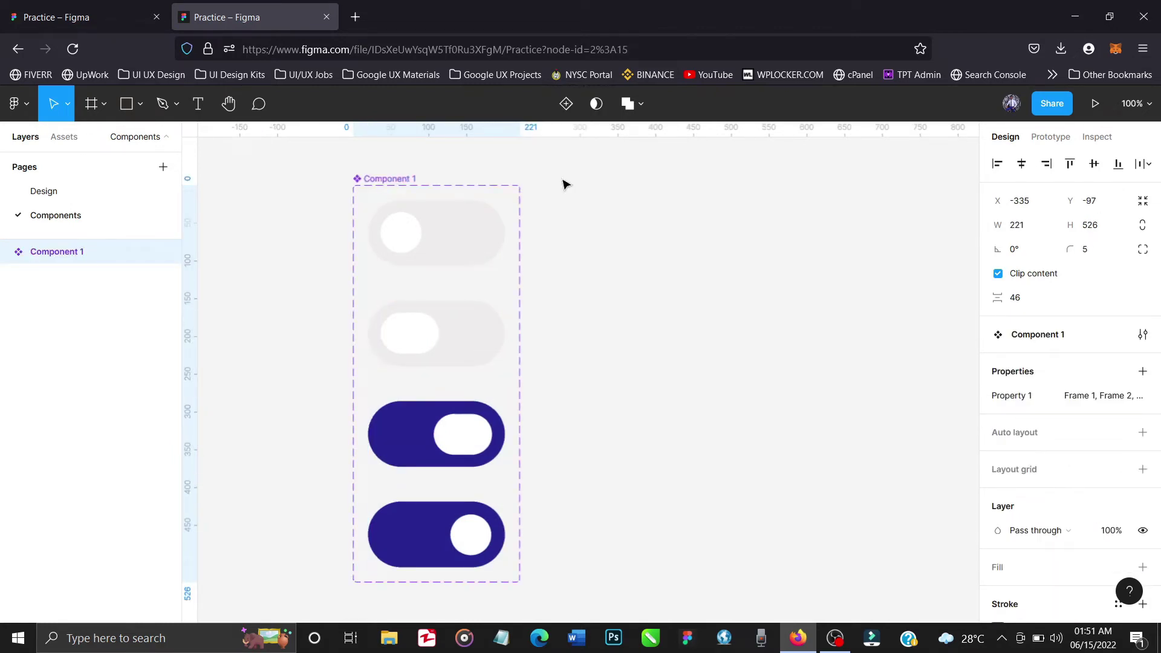
click(474, 231)
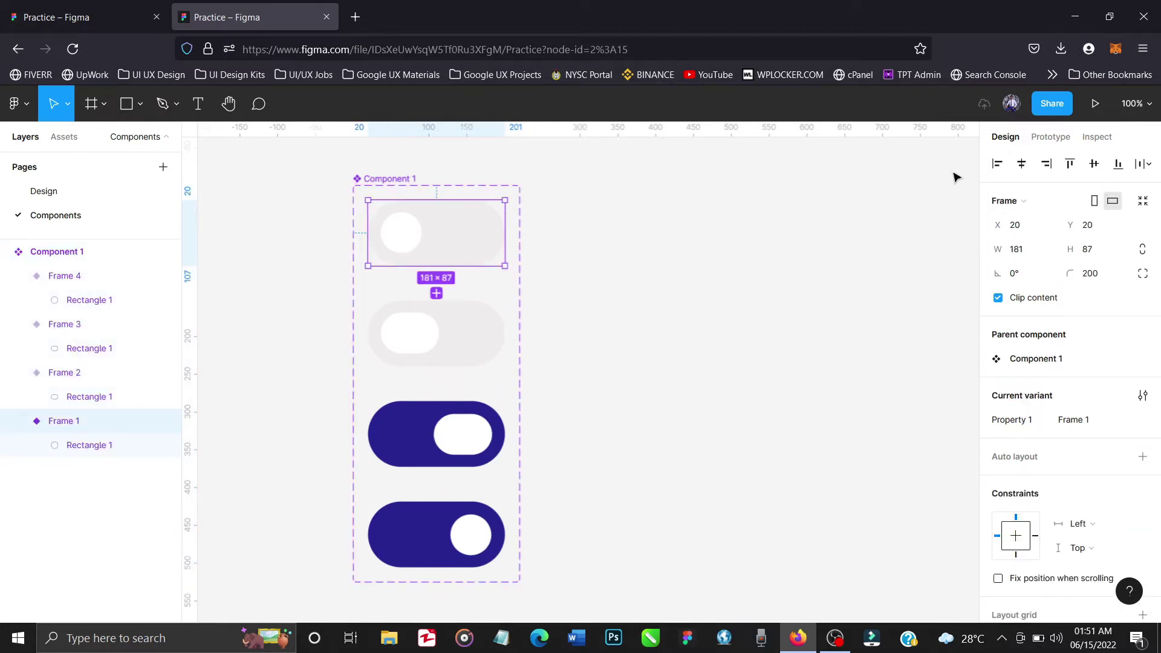
click(1051, 138)
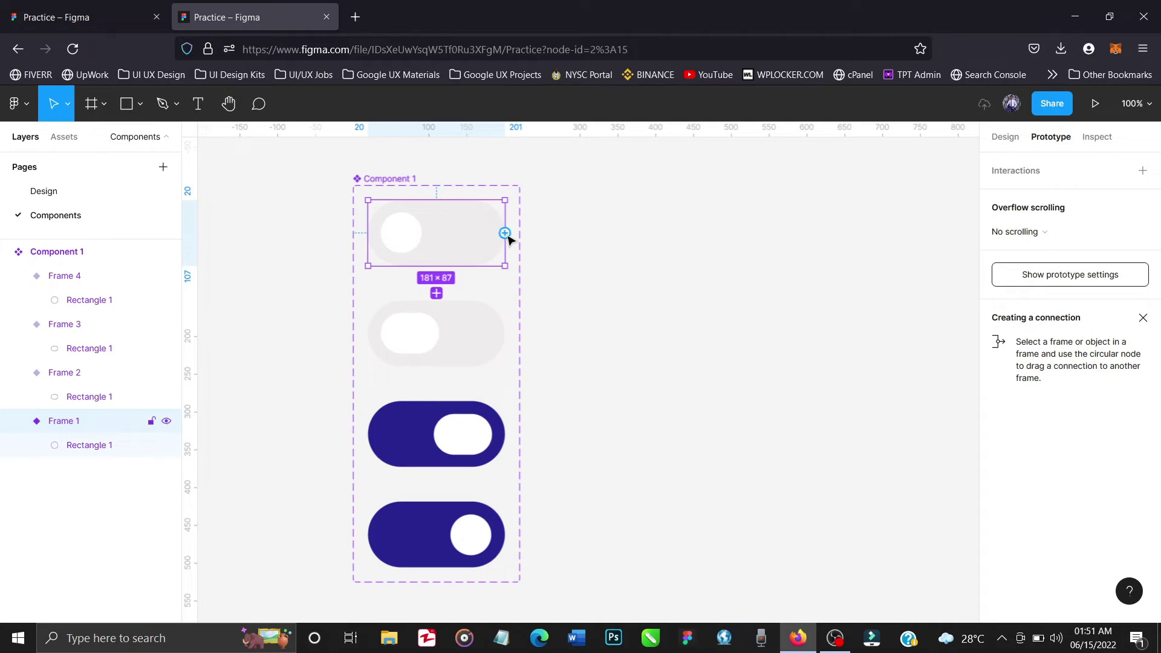
Step: Connect the top toggle variant Frame 1 to Frame 2 with a Smart animate transition
drag(505, 234, 493, 330)
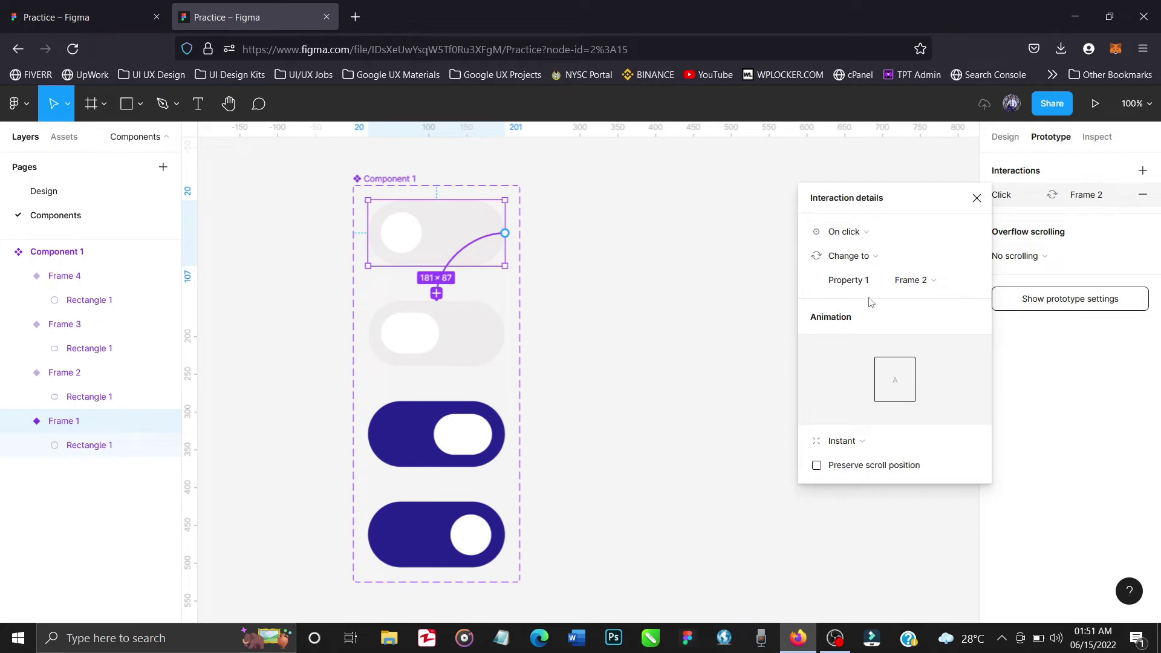
click(859, 442)
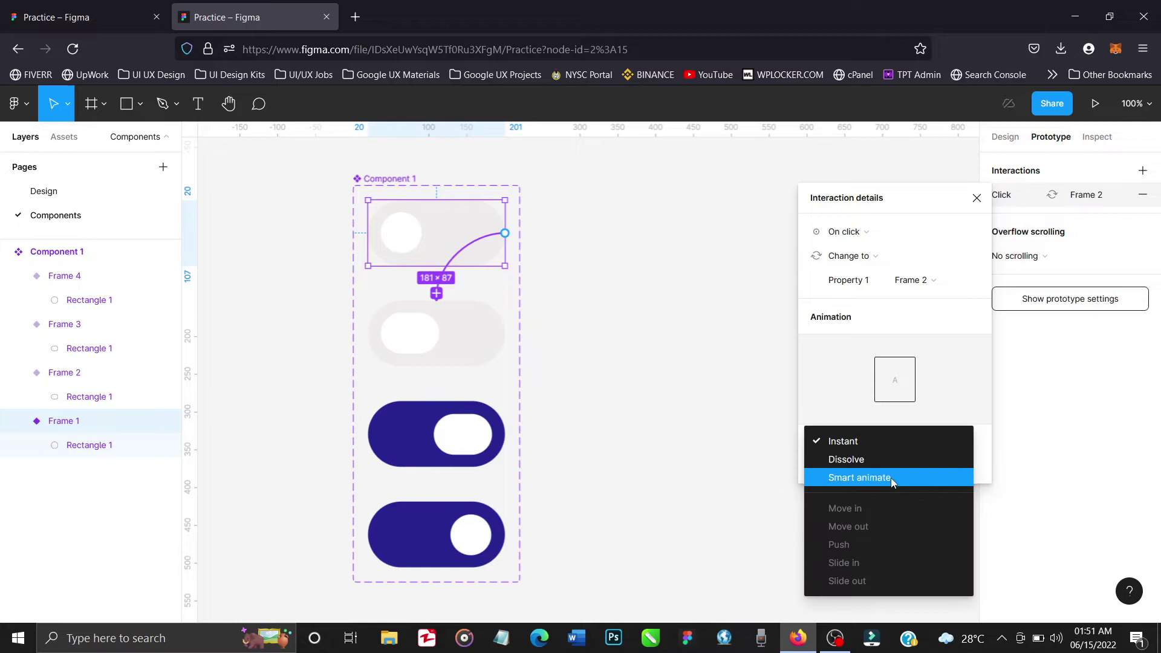
click(891, 477)
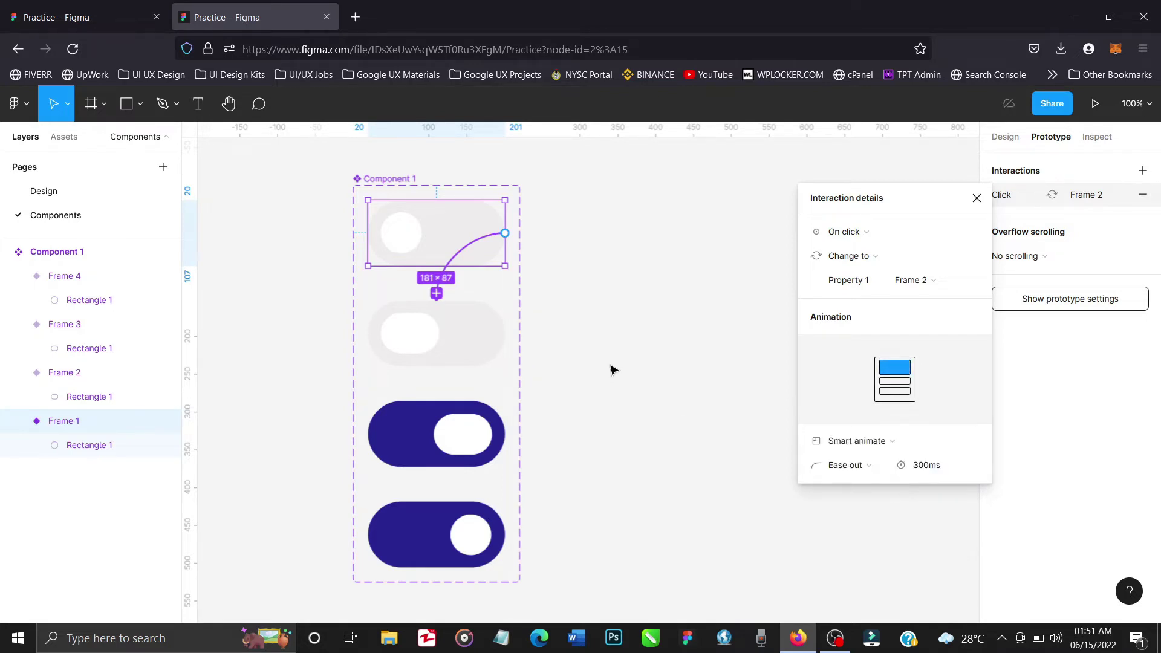
click(501, 338)
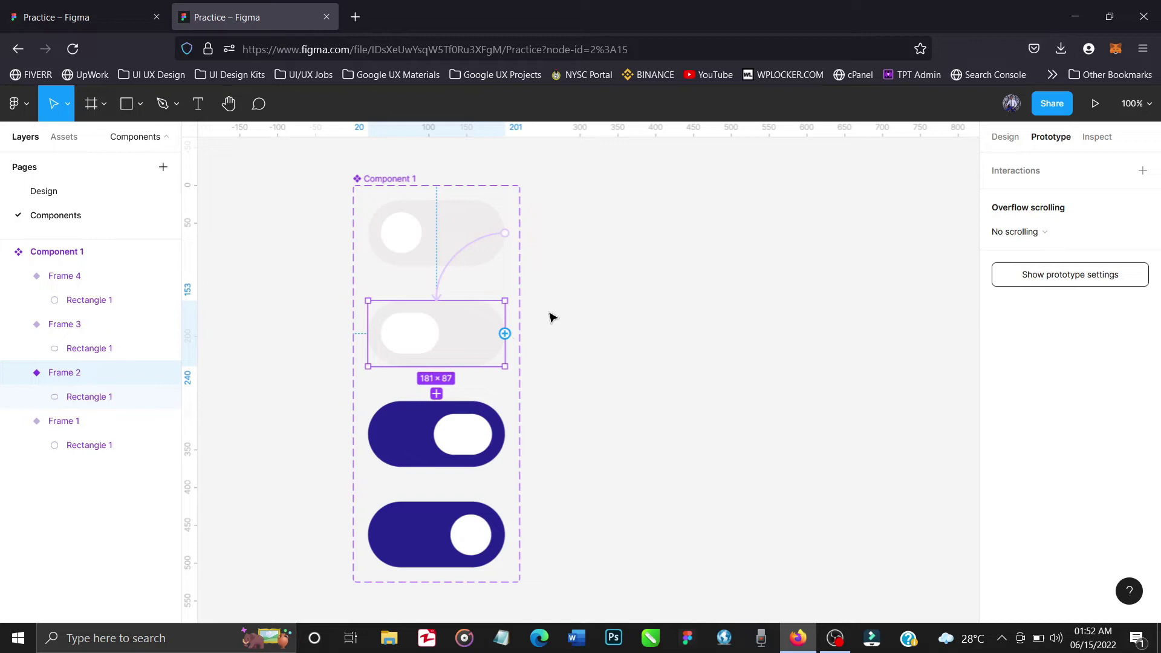
drag(487, 241, 486, 240)
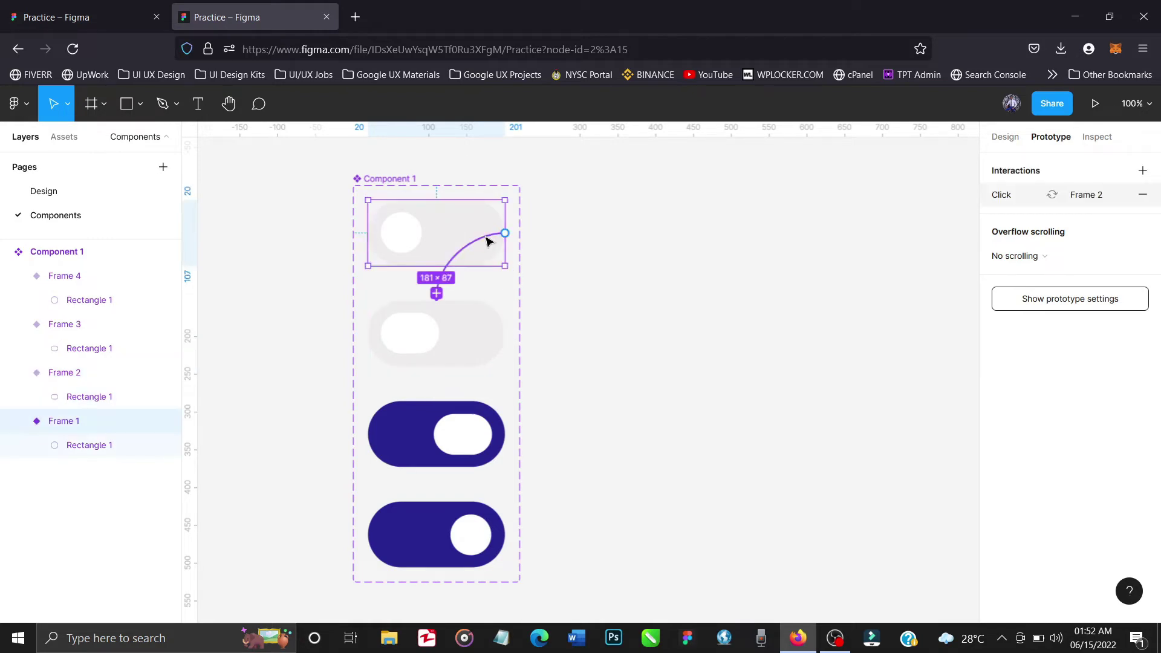
Step: Undo the newly added click interaction and return to the Design properties
key(ctrl+z)
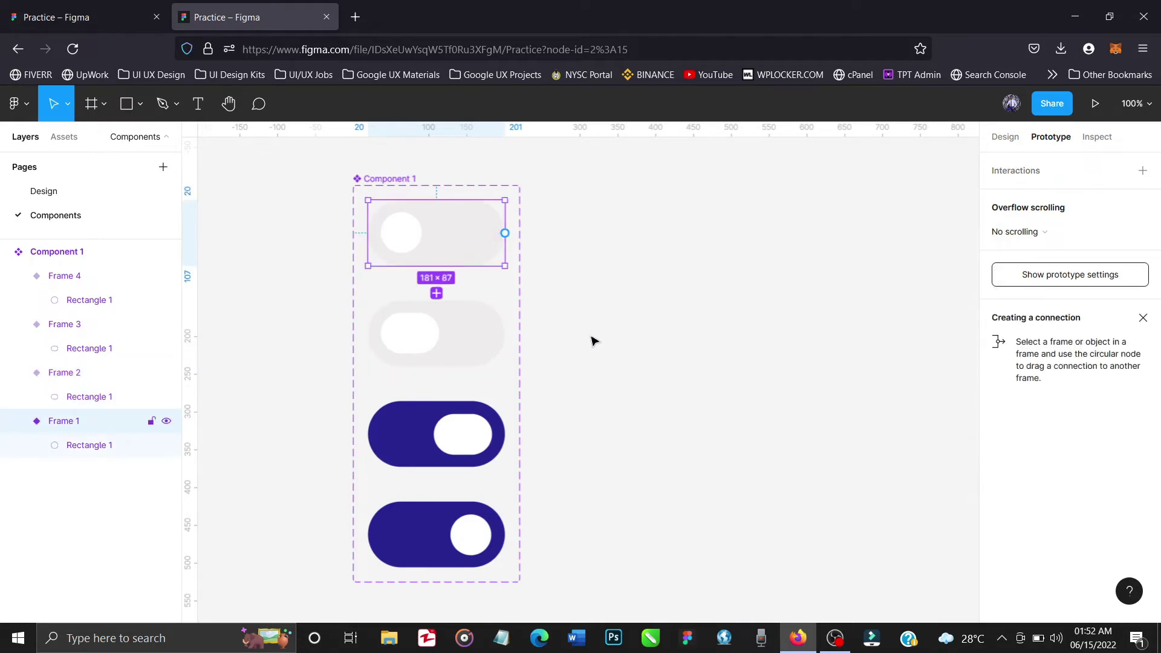
click(1004, 137)
scroll(630, 353, down, 2)
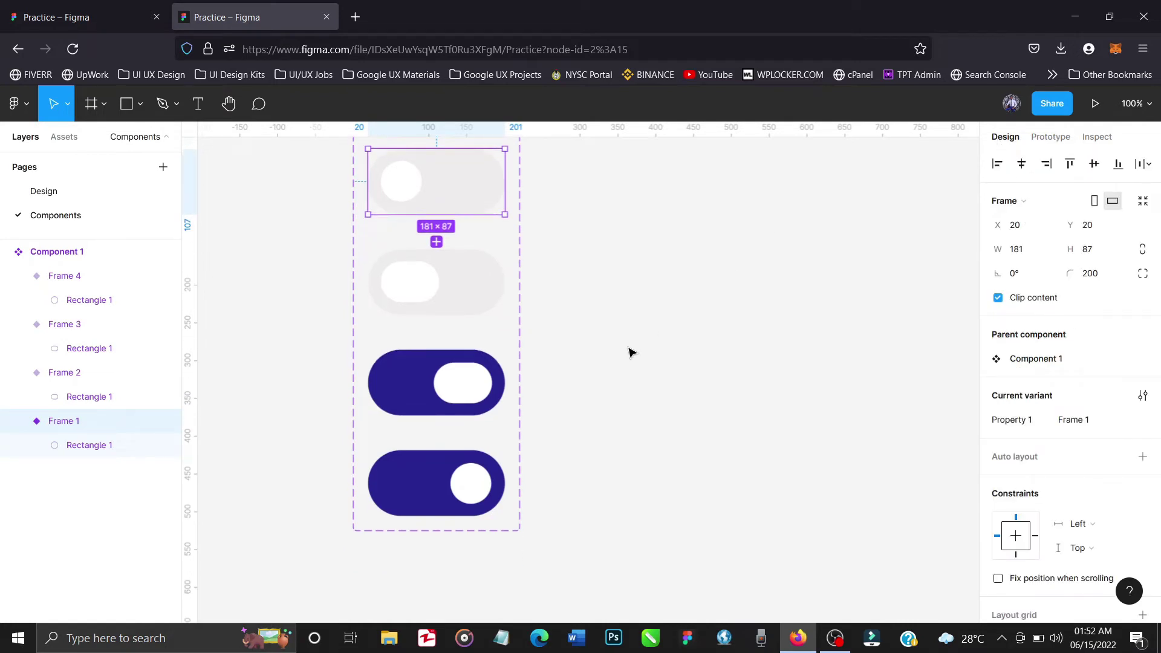
scroll(631, 353, down, 1)
scroll(629, 354, up, 2)
scroll(629, 354, left, 2)
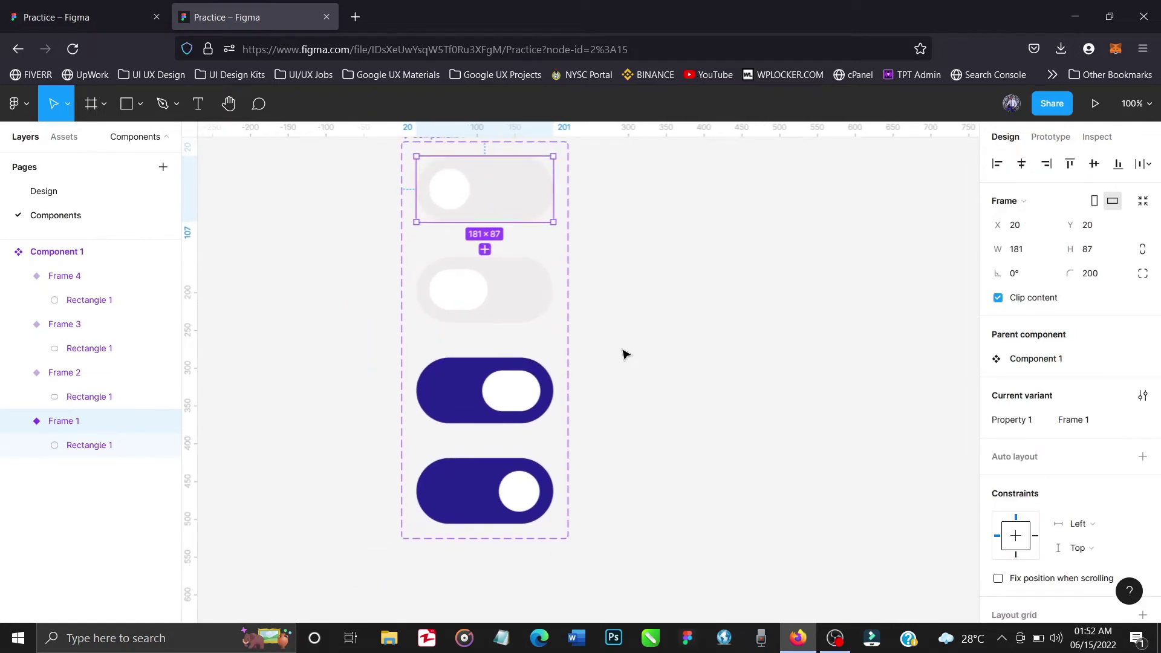
Step: Add two new variants, Variant5 and Variant6, below Frame 4
click(530, 417)
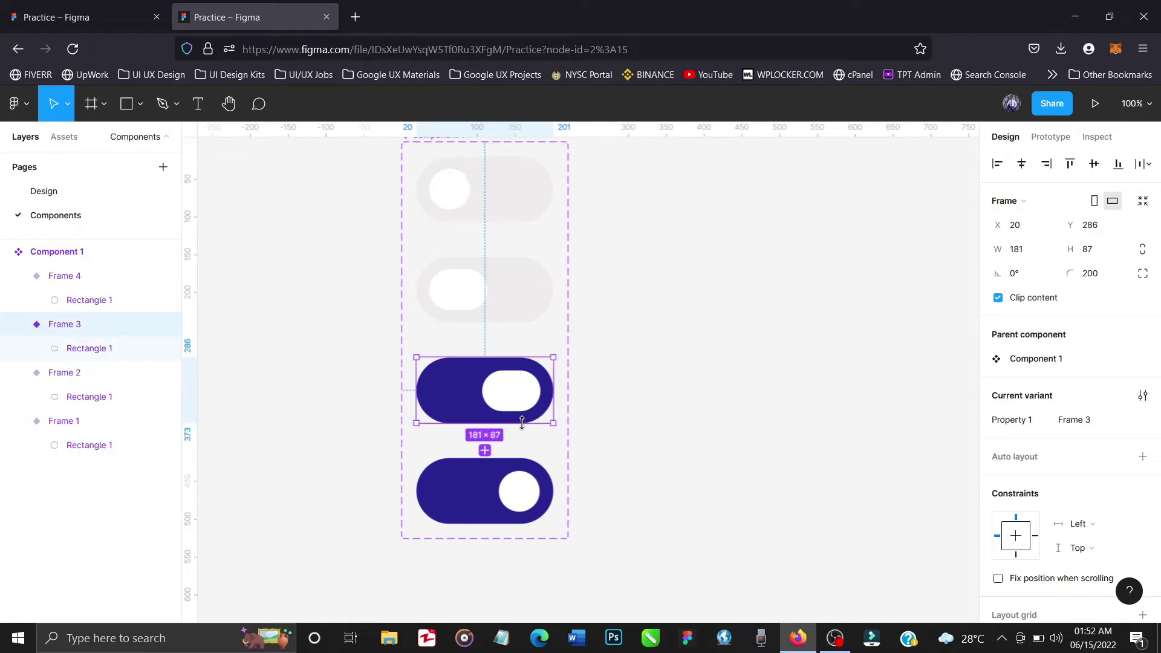
click(524, 463)
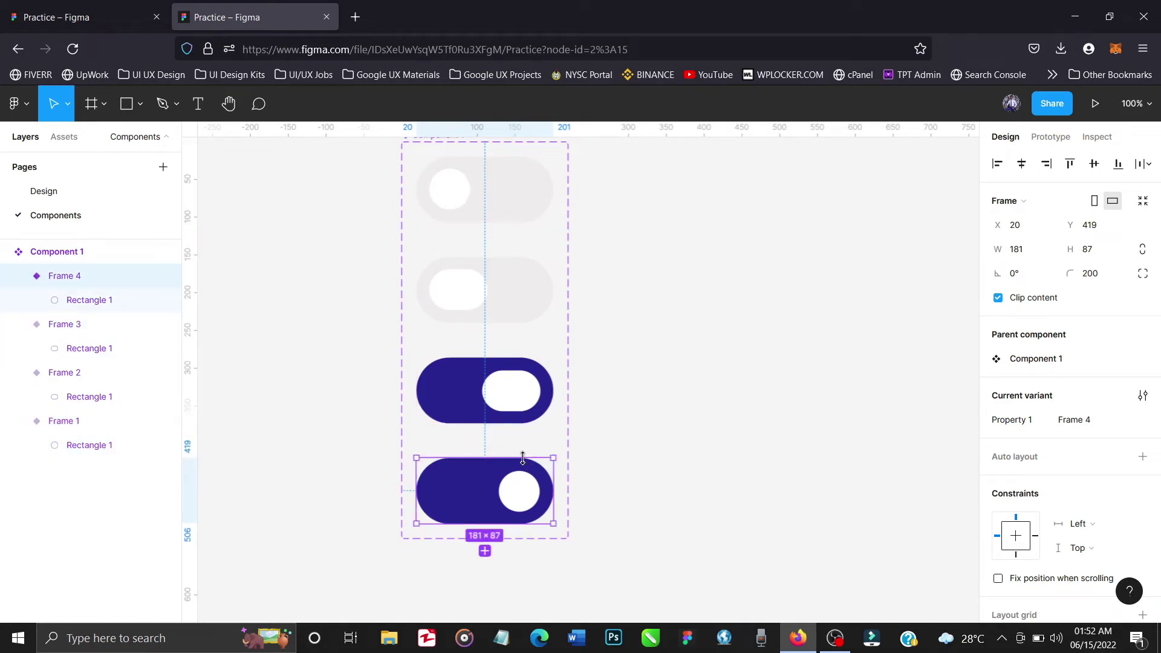
click(485, 552)
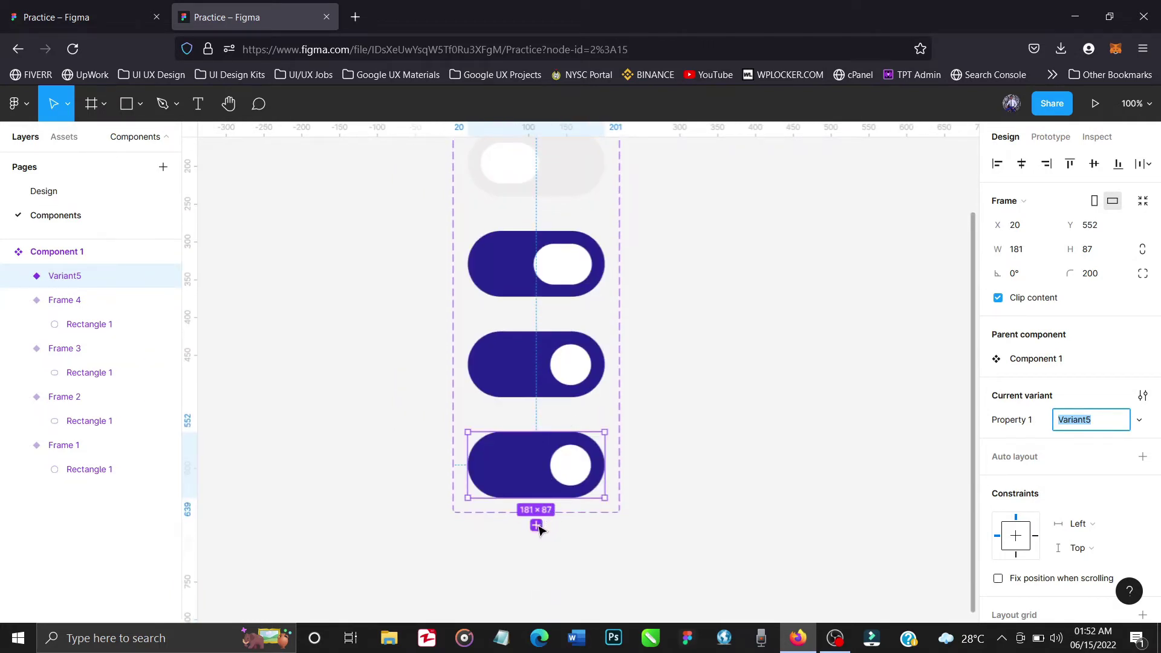
click(537, 525)
scroll(661, 402, up, 5)
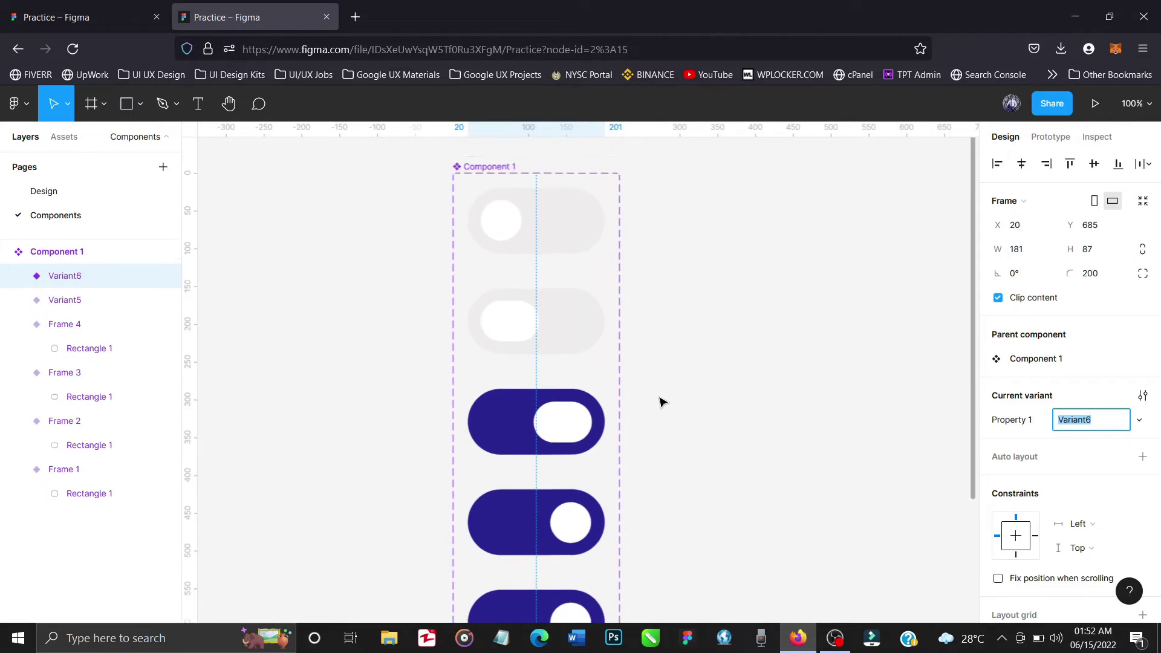
click(641, 482)
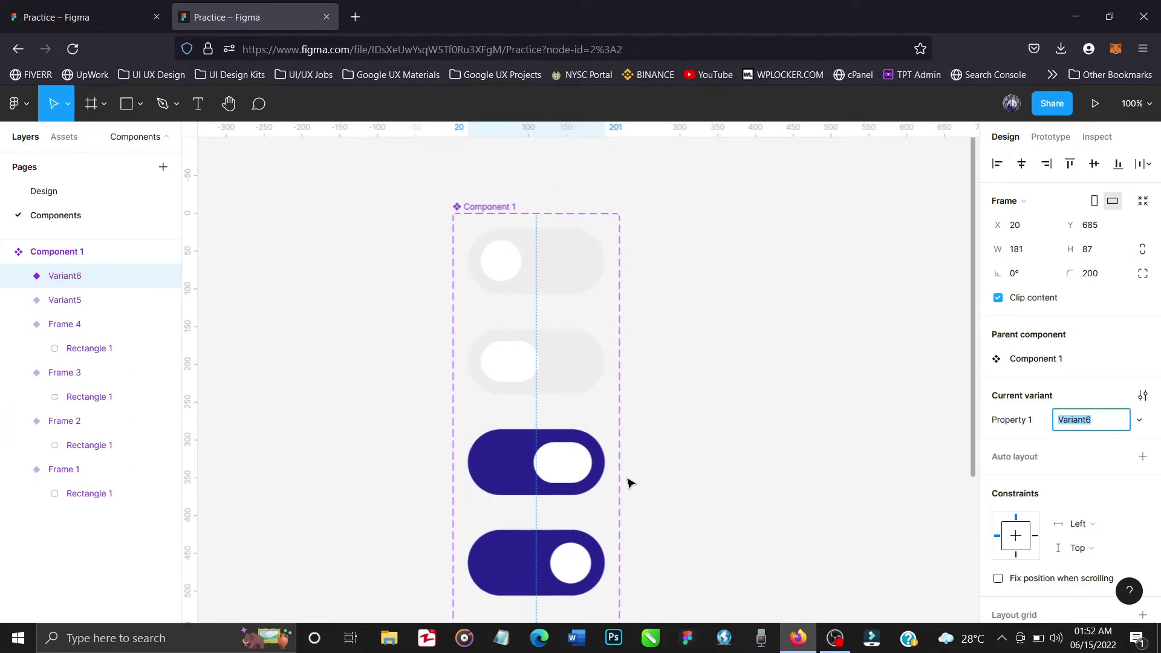
Step: Delete the surplus Frame 3 dark toggle variant
click(569, 479)
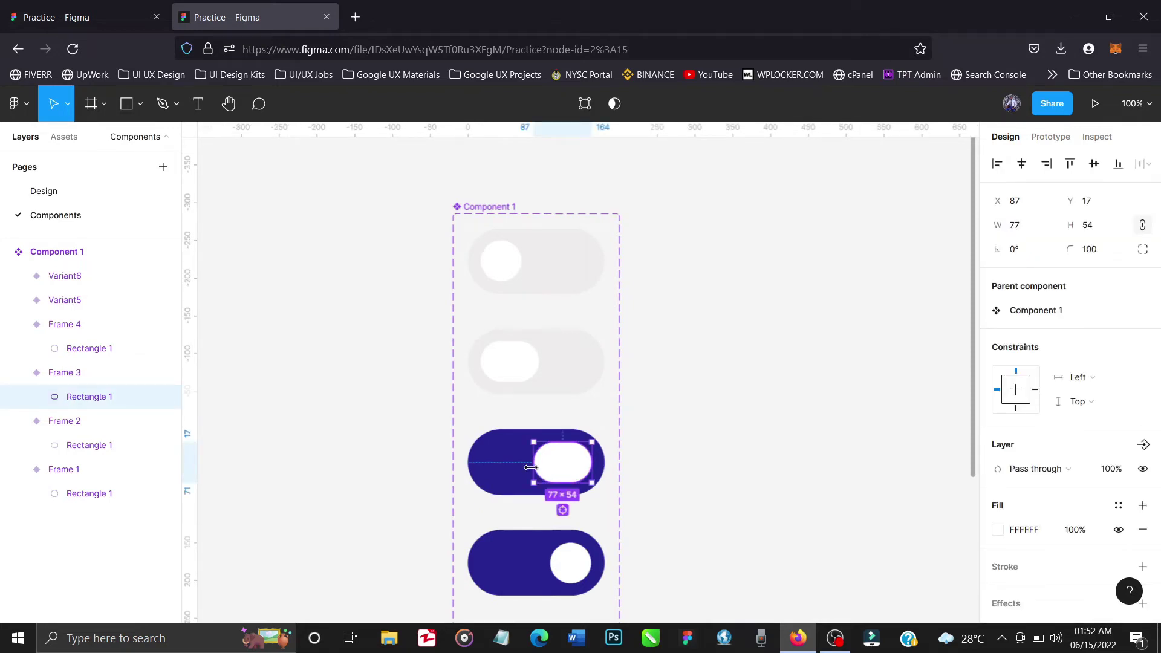
scroll(535, 472, down, 3)
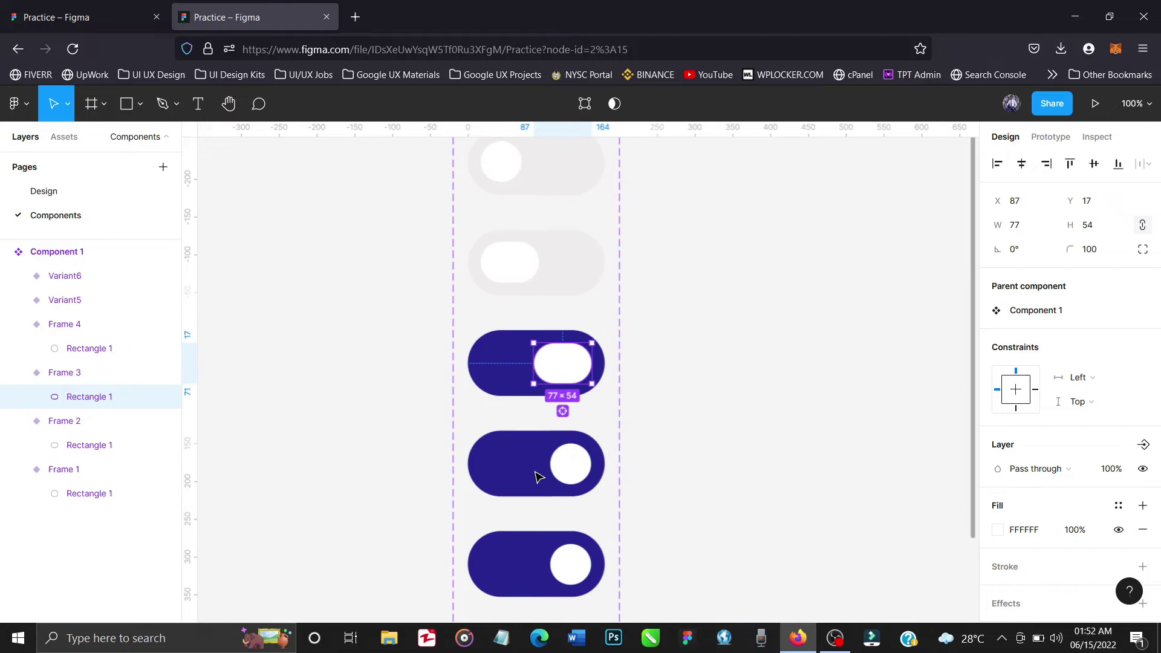
scroll(591, 521, down, 4)
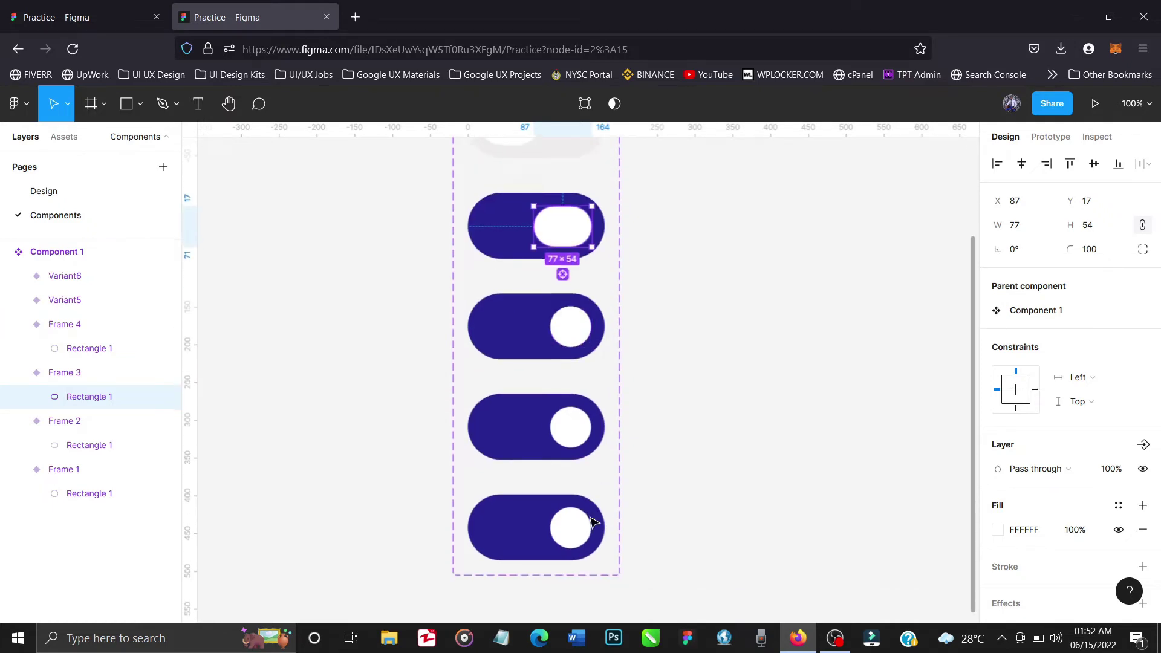
scroll(591, 521, up, 2)
click(489, 280)
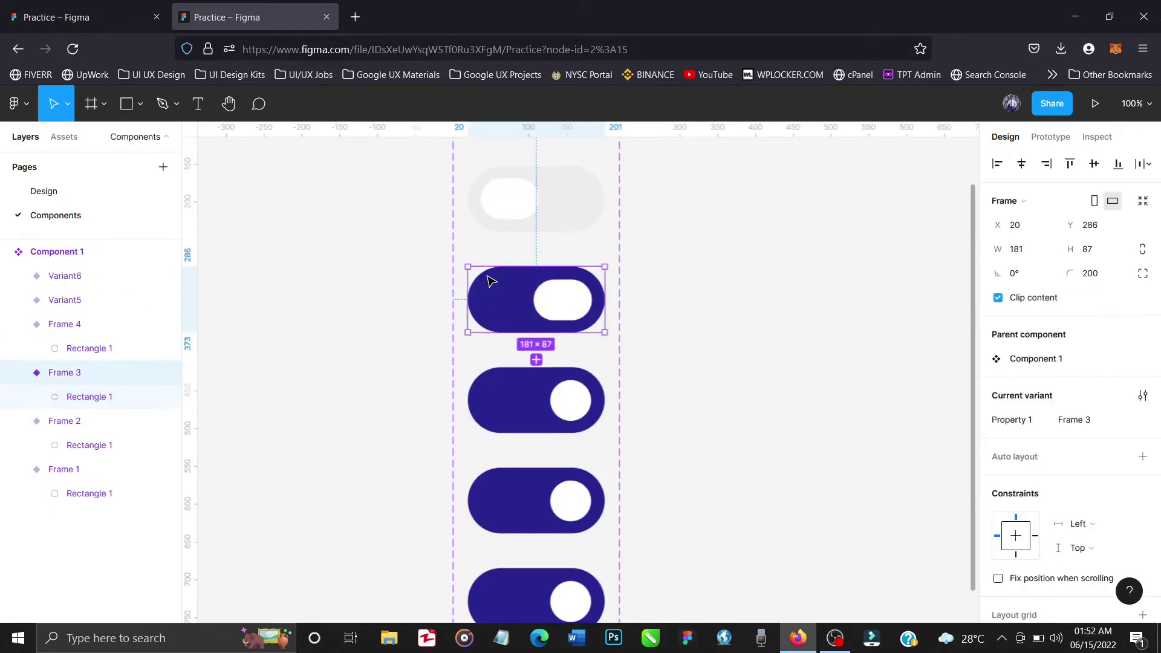
key(Delete)
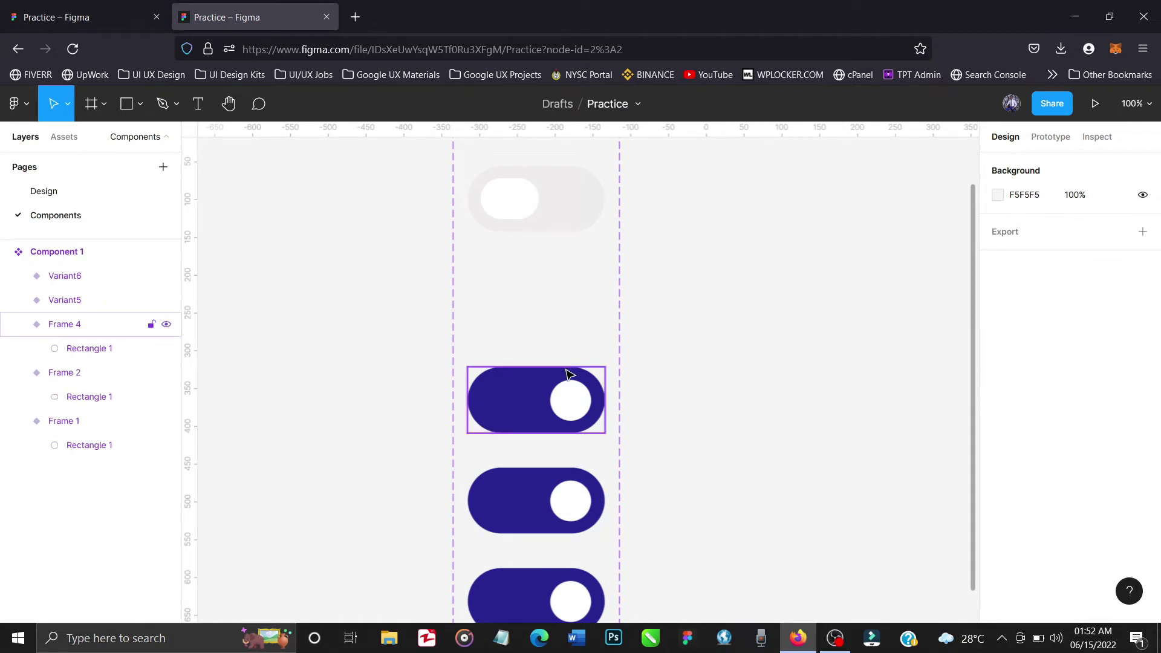
Step: Stretch Variant5's round knob leftward into a 77×54 pill
scroll(568, 375, down, 1)
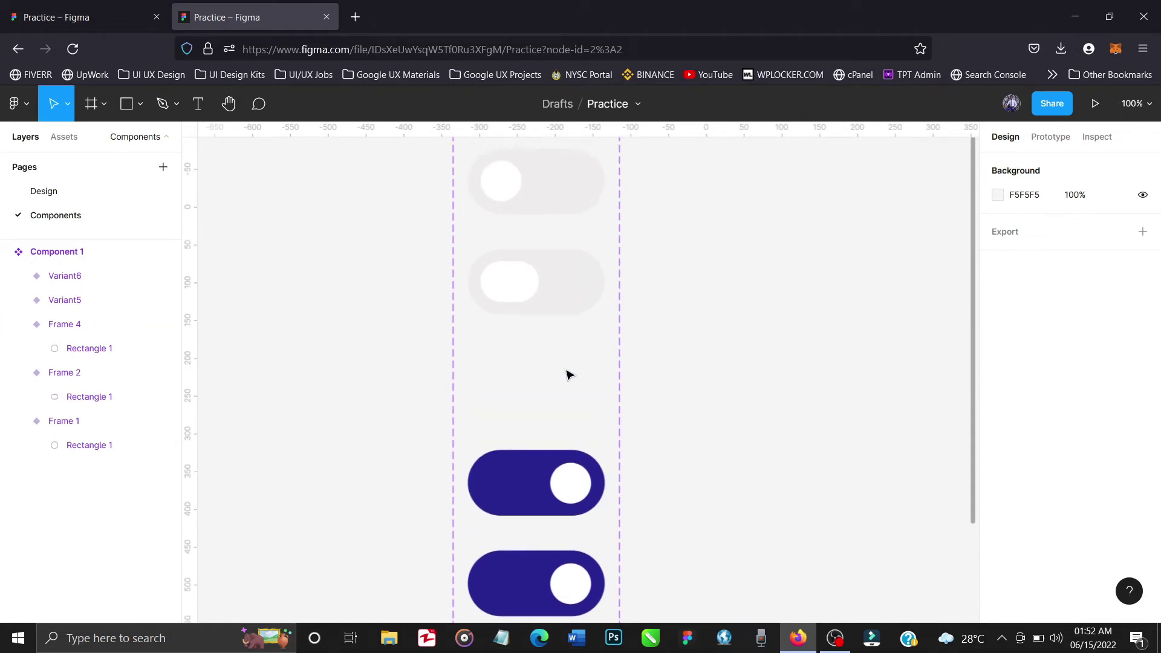
click(568, 468)
click(568, 468)
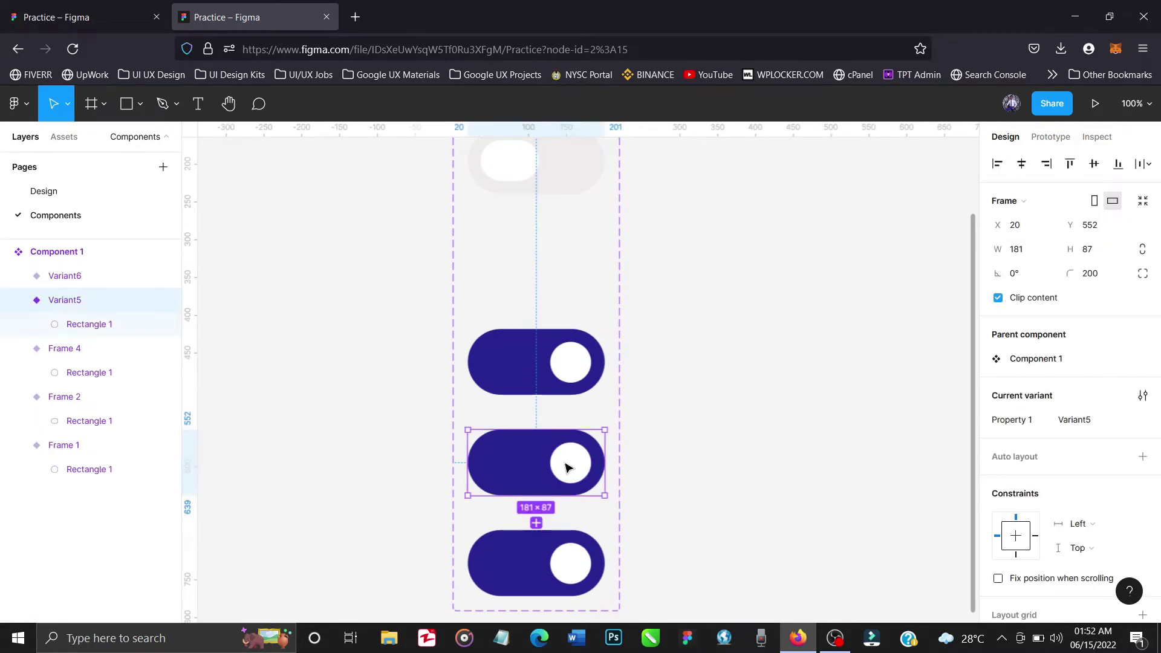
click(504, 174)
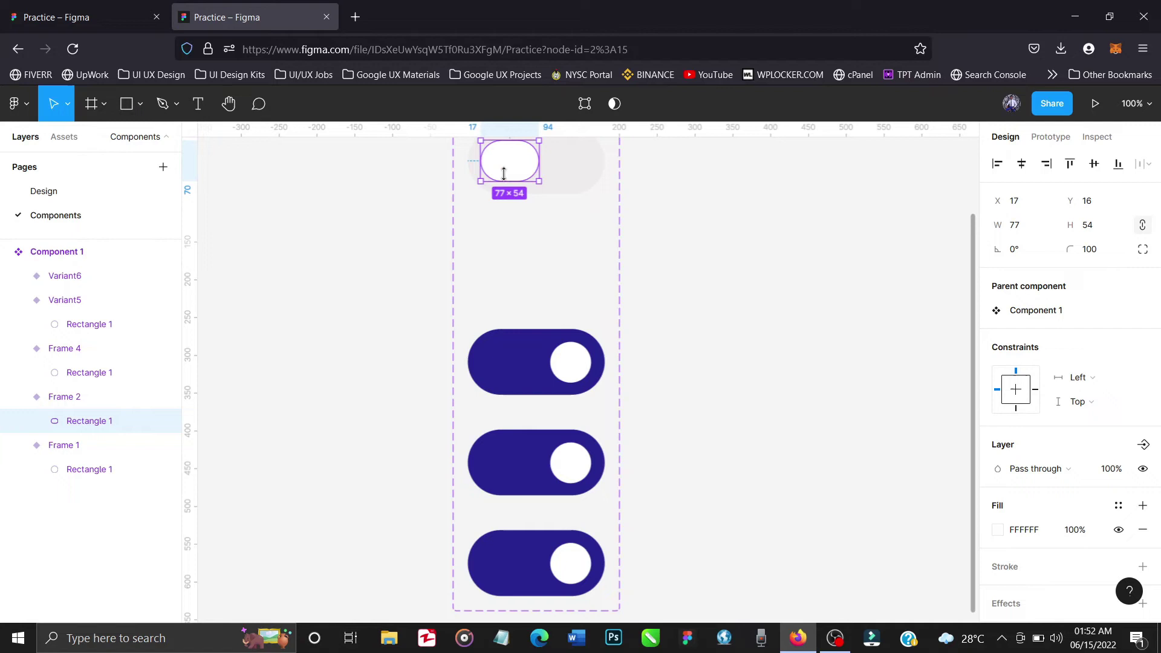
click(573, 466)
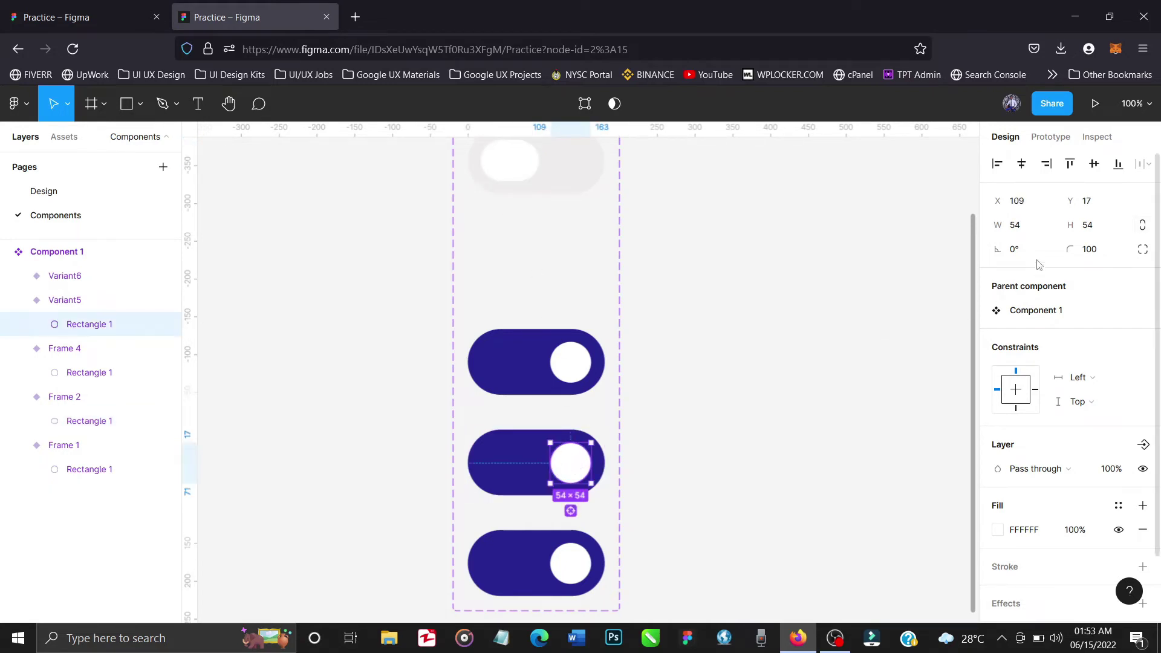
click(1026, 233)
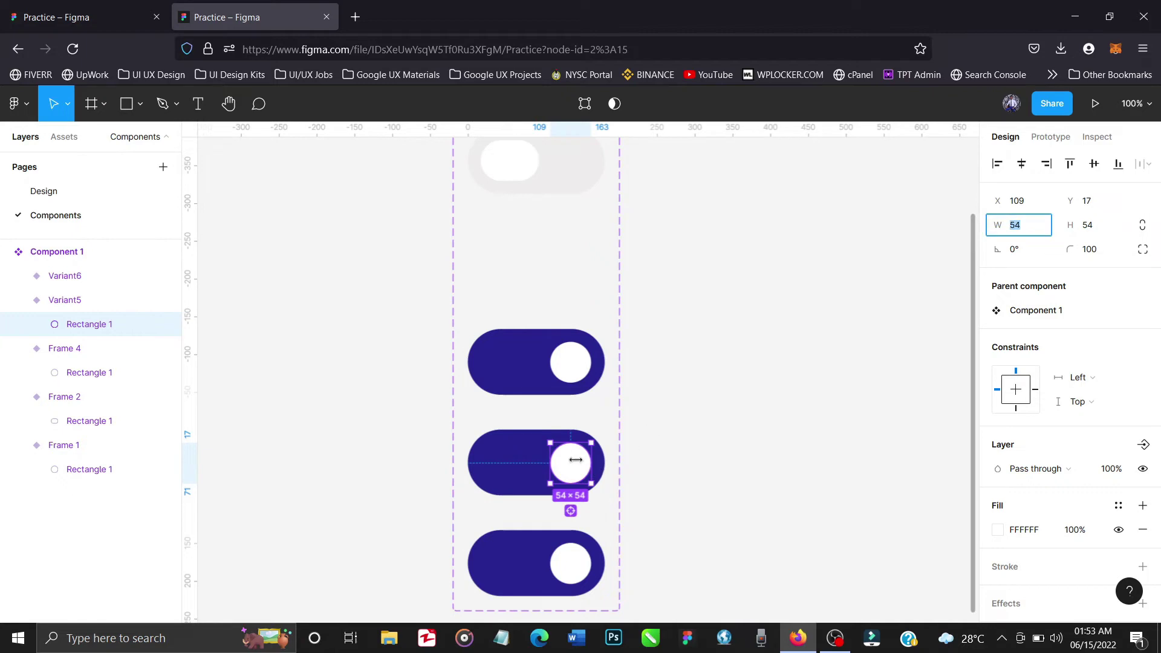
drag(547, 458, 529, 459)
Step: Delete the extra Variant6 dark toggle at the bottom
scroll(642, 511, down, 3)
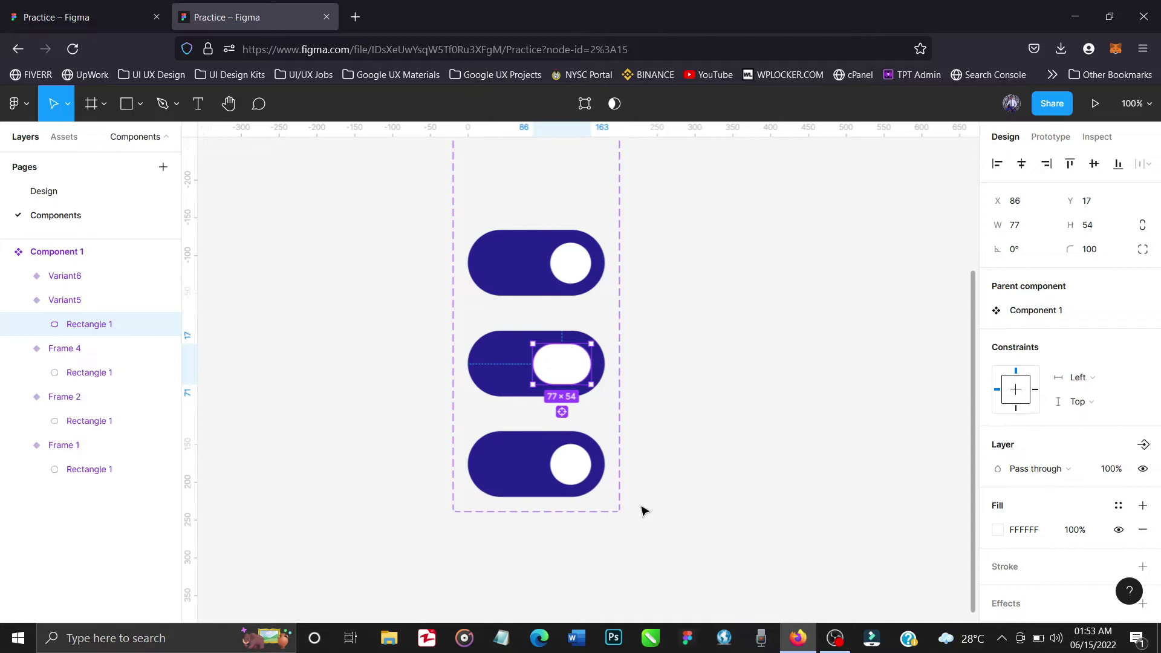
scroll(644, 511, up, 5)
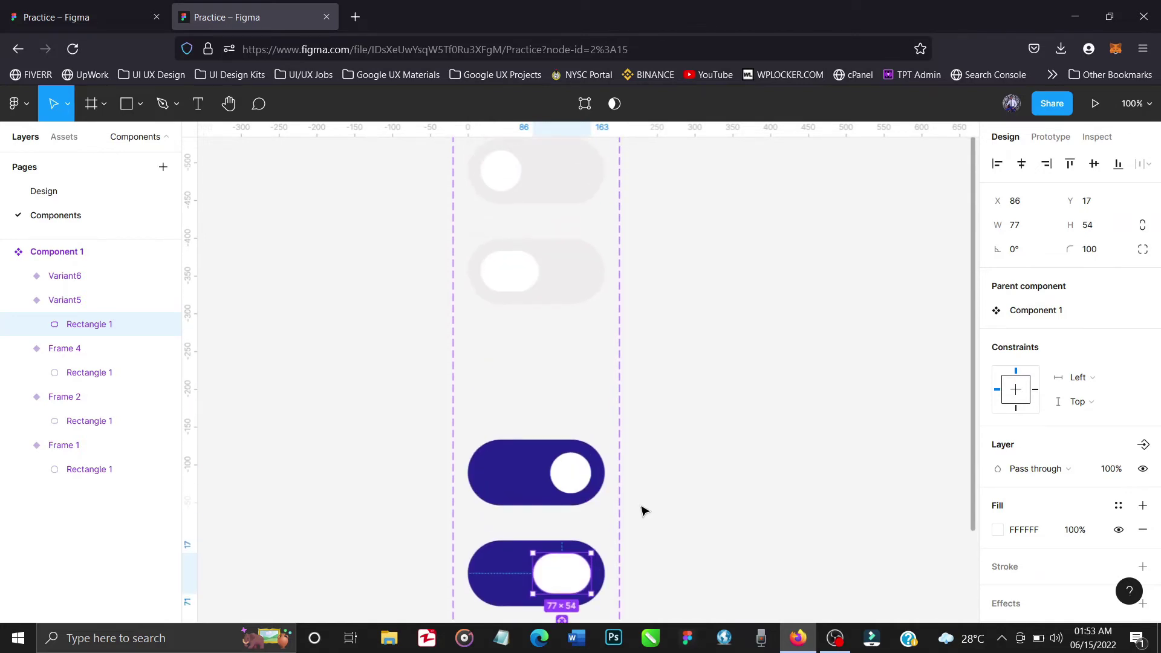
scroll(644, 511, down, 5)
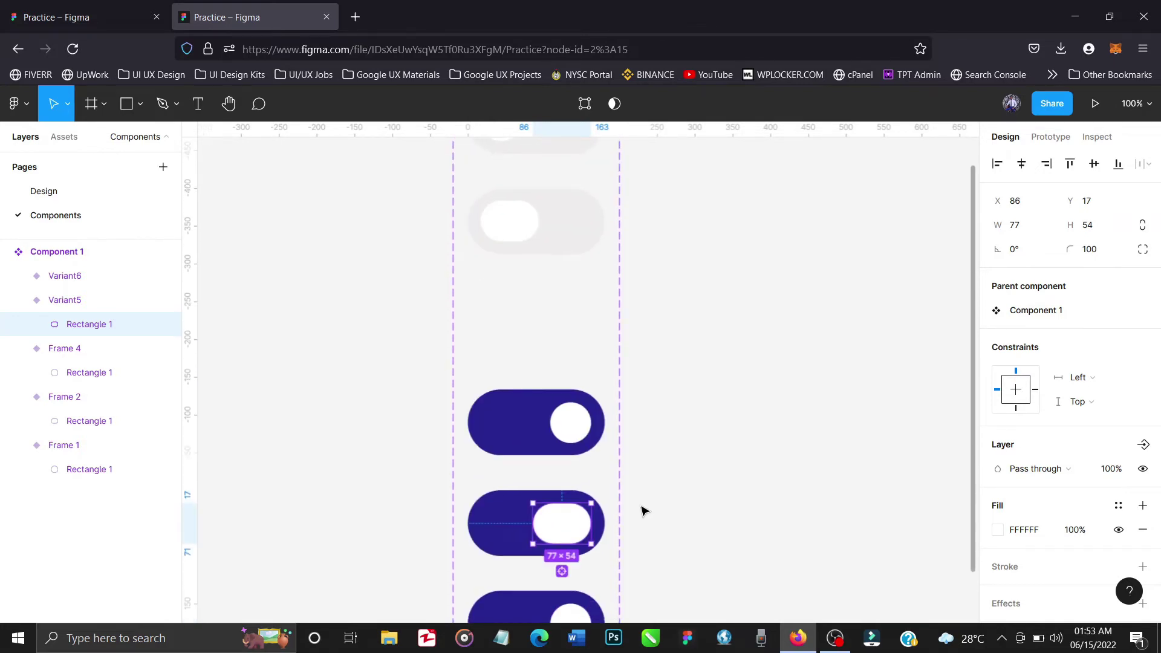
scroll(642, 511, down, 3)
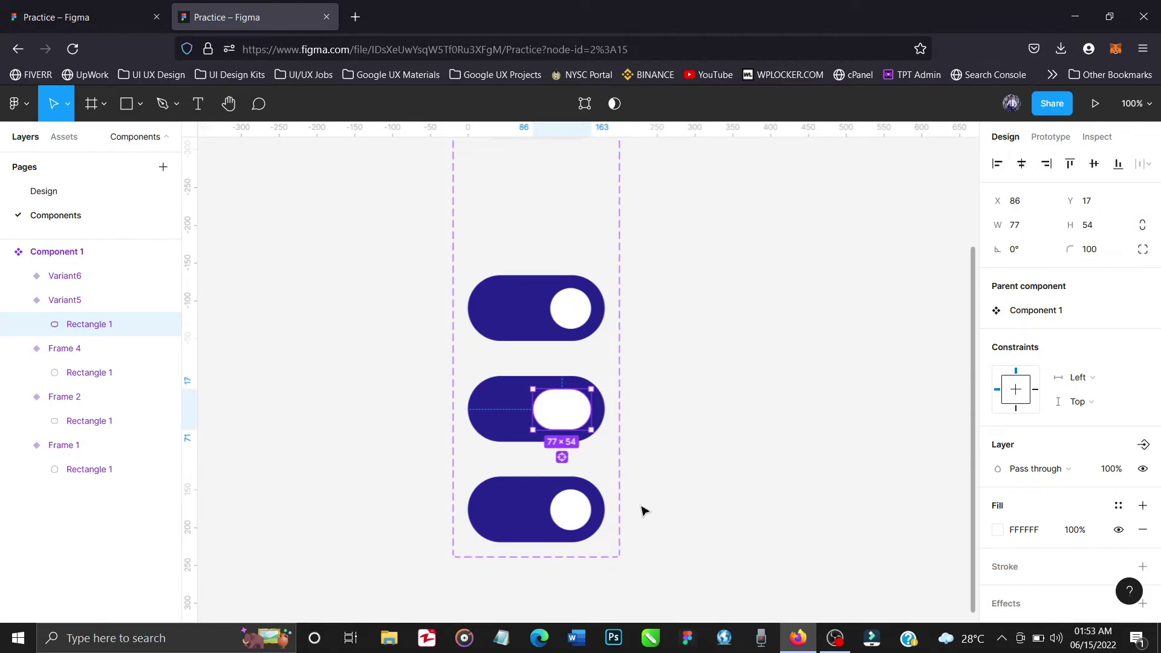
scroll(643, 511, up, 1)
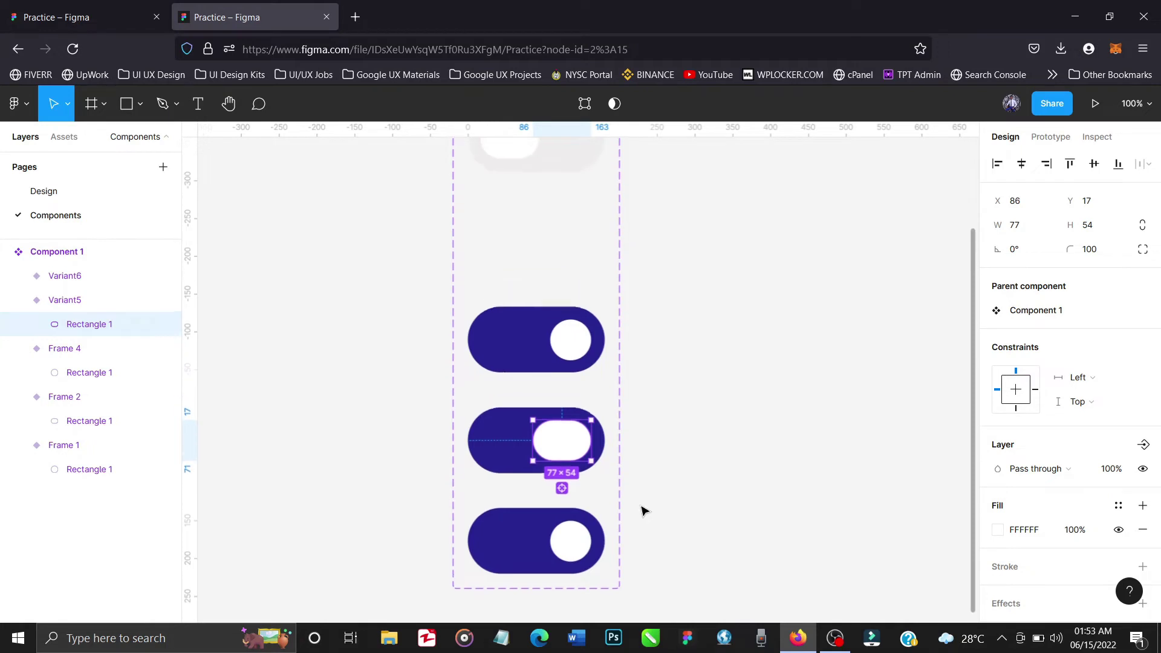
click(547, 512)
key(Delete)
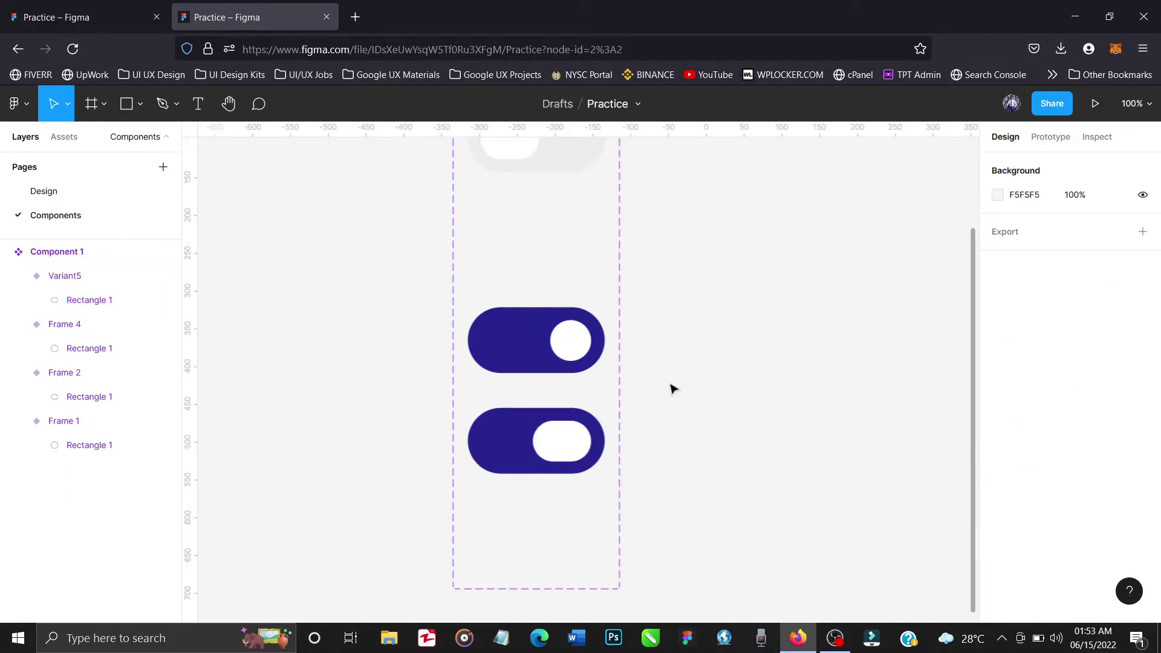
Step: In Prototype, link the first light toggle to the second light toggle
scroll(671, 389, up, 5)
click(1050, 137)
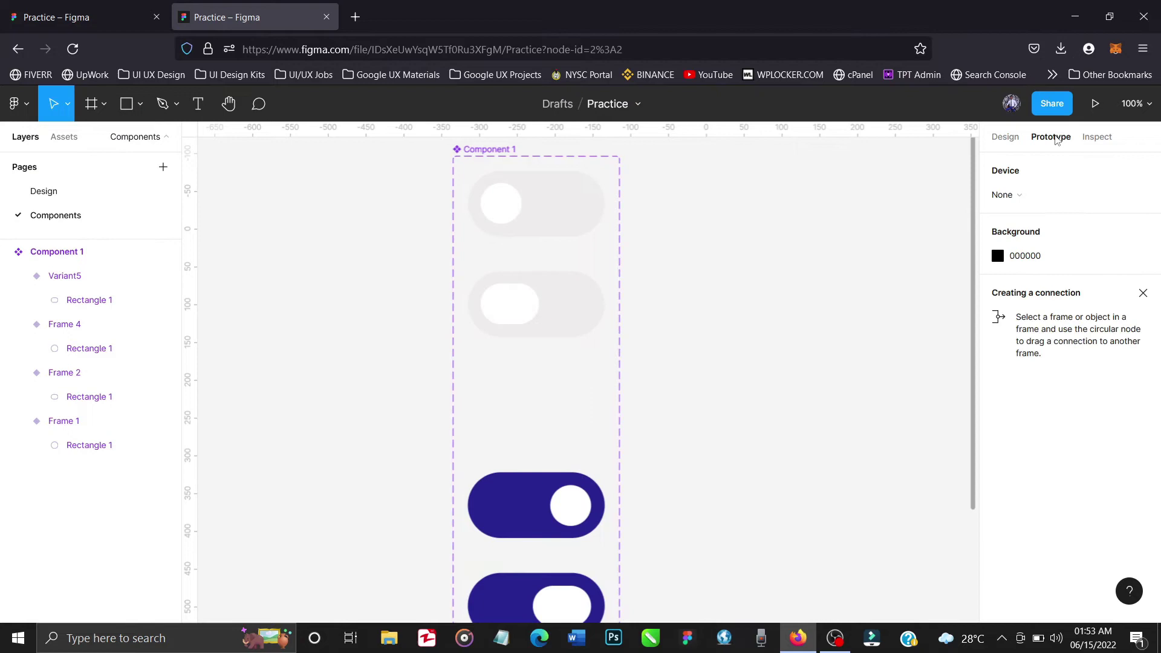
click(604, 208)
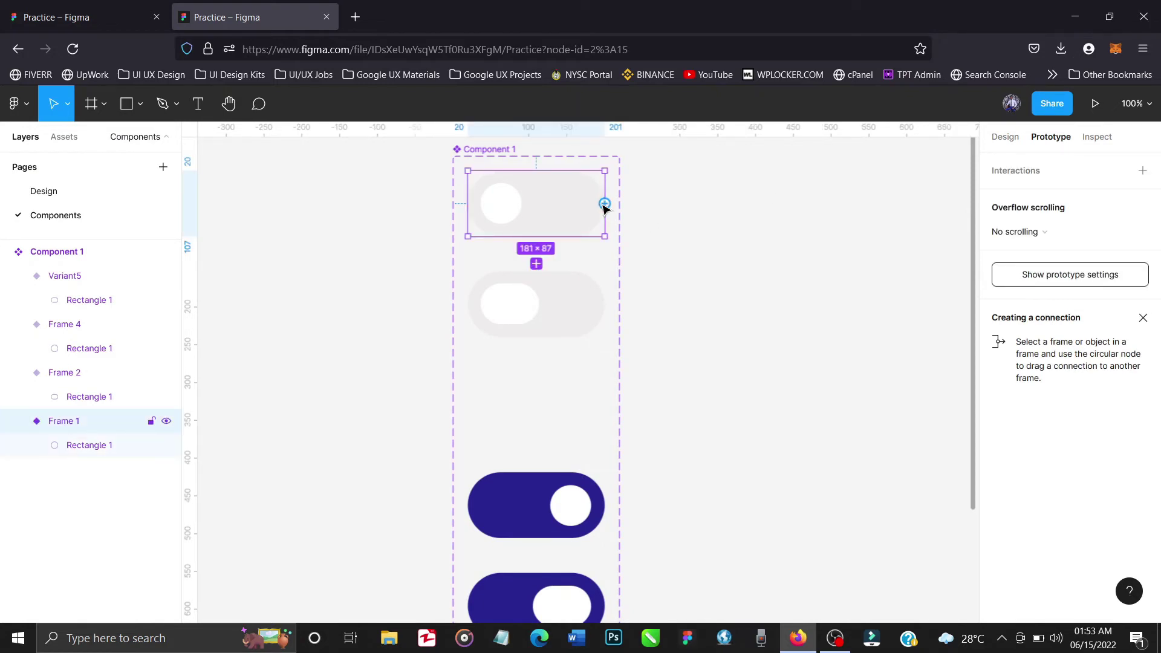
drag(604, 204, 576, 300)
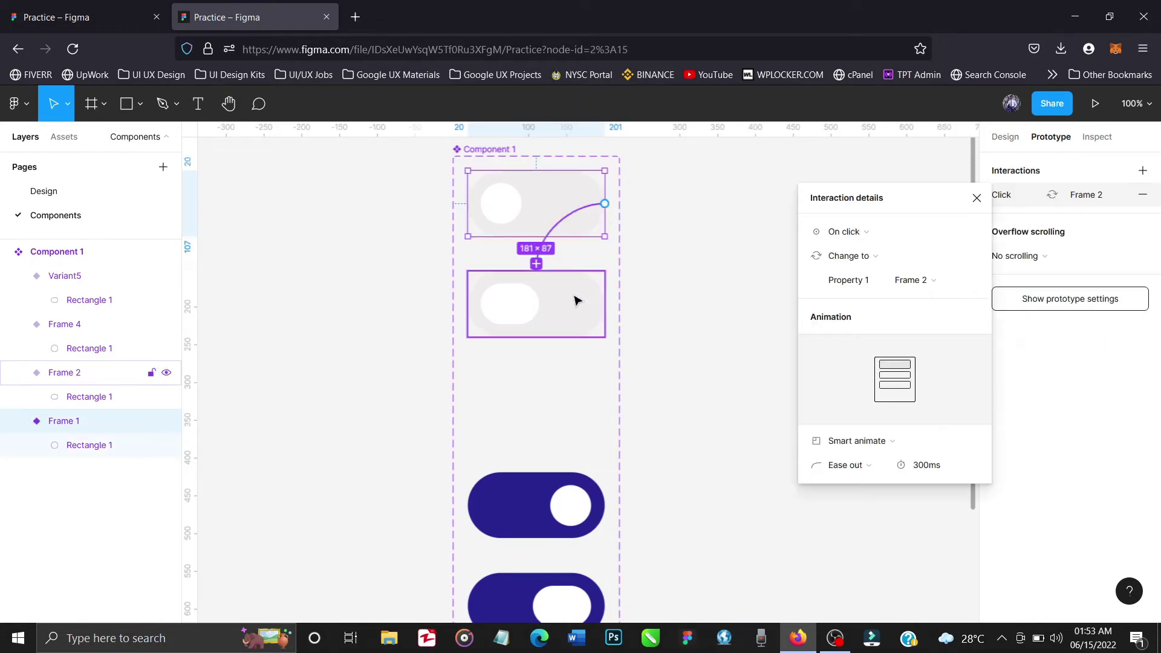
click(976, 197)
Step: Link the second light toggle to the dark toggle with an After delay trigger of 0
click(585, 285)
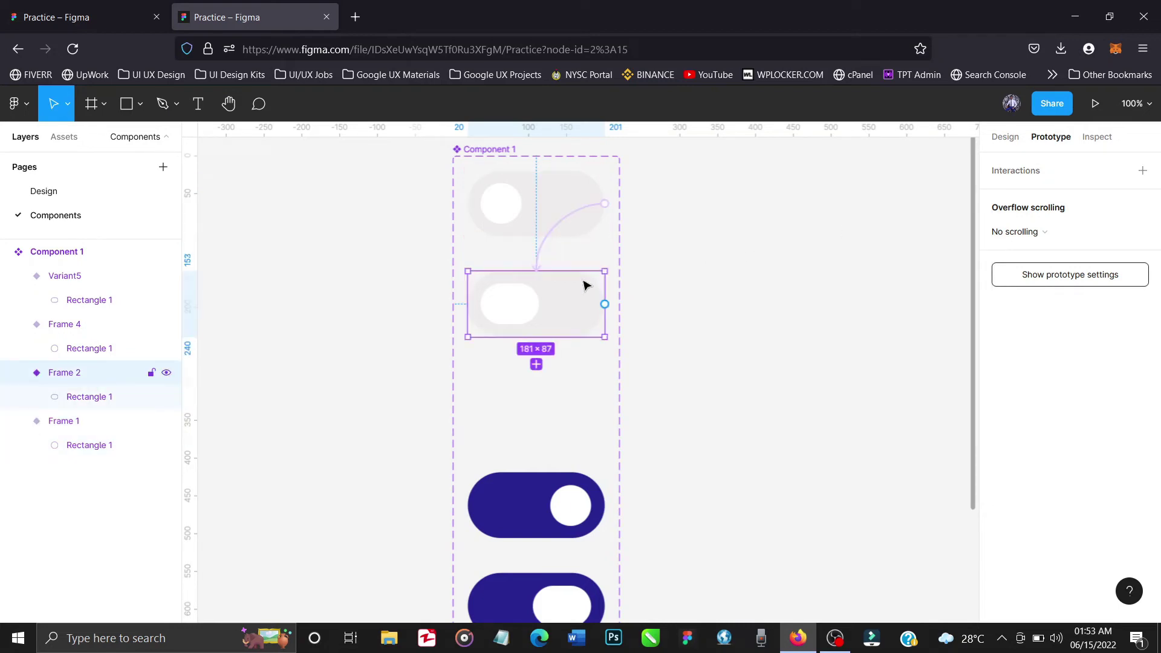
drag(605, 304, 572, 489)
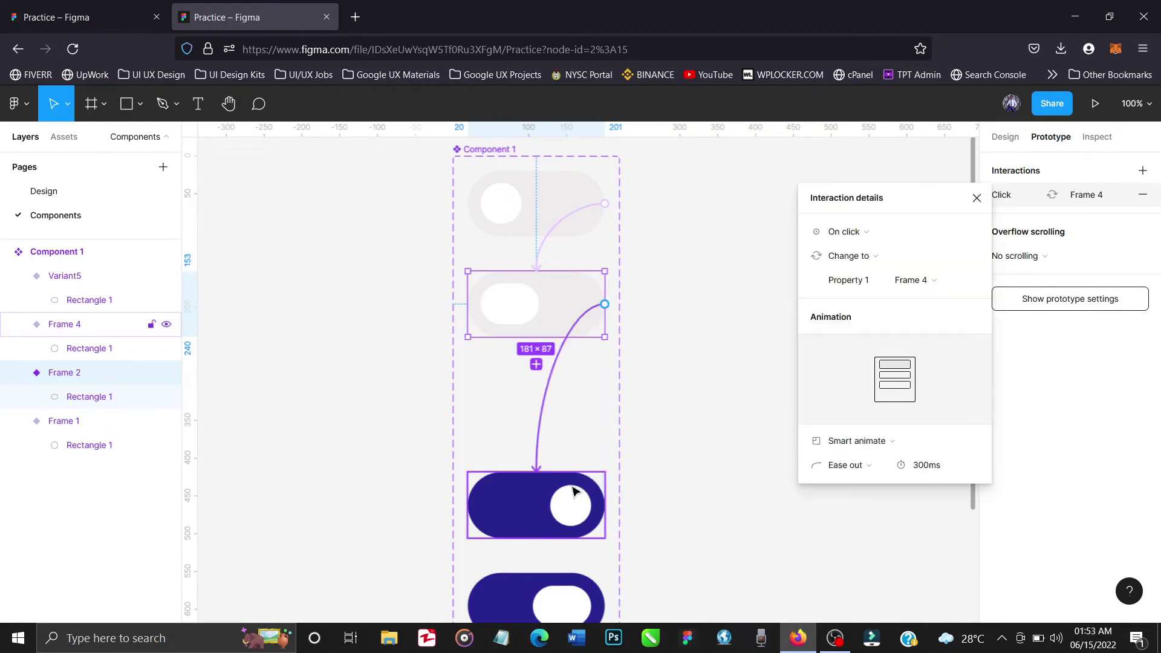
click(876, 236)
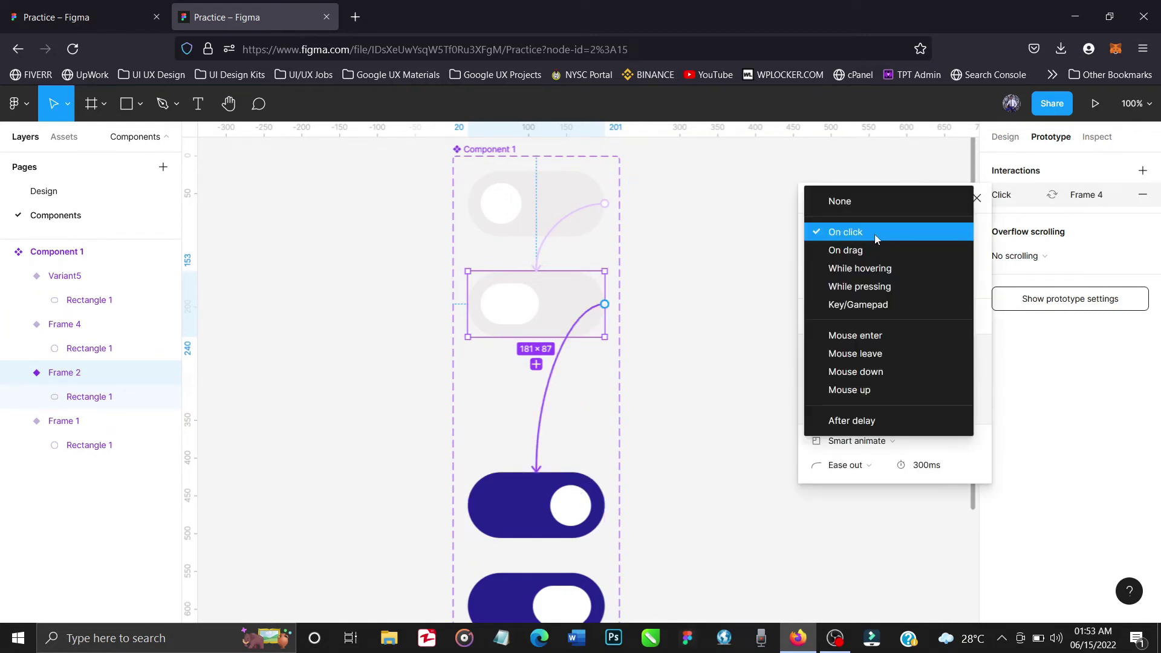
click(869, 421)
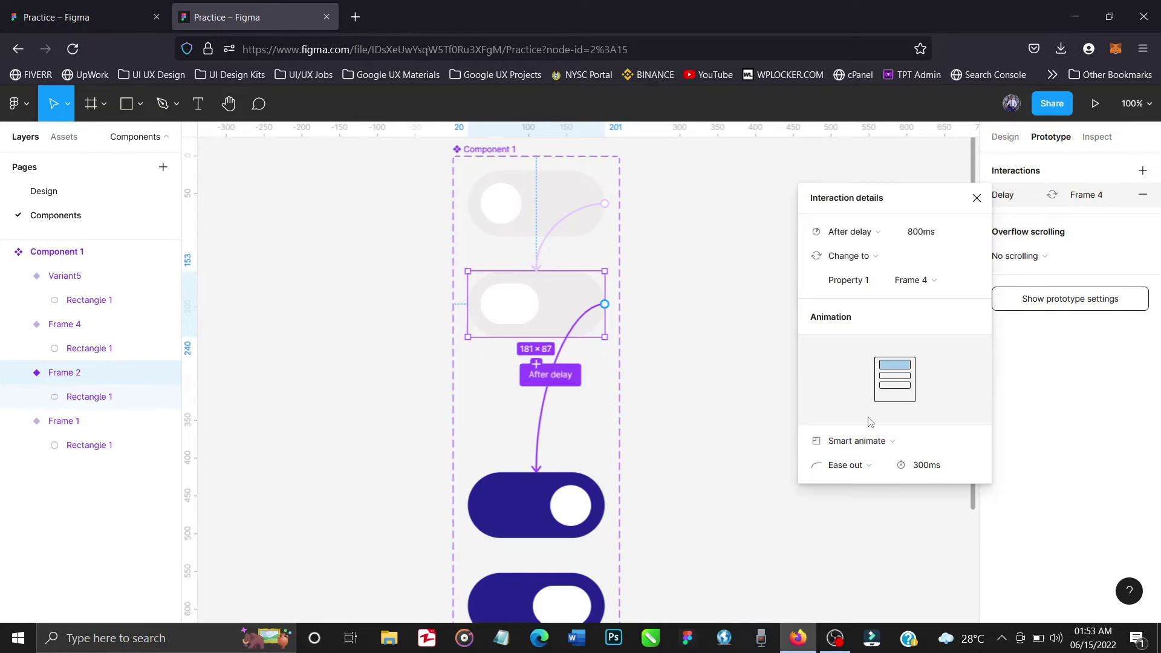
click(921, 236)
text(0)
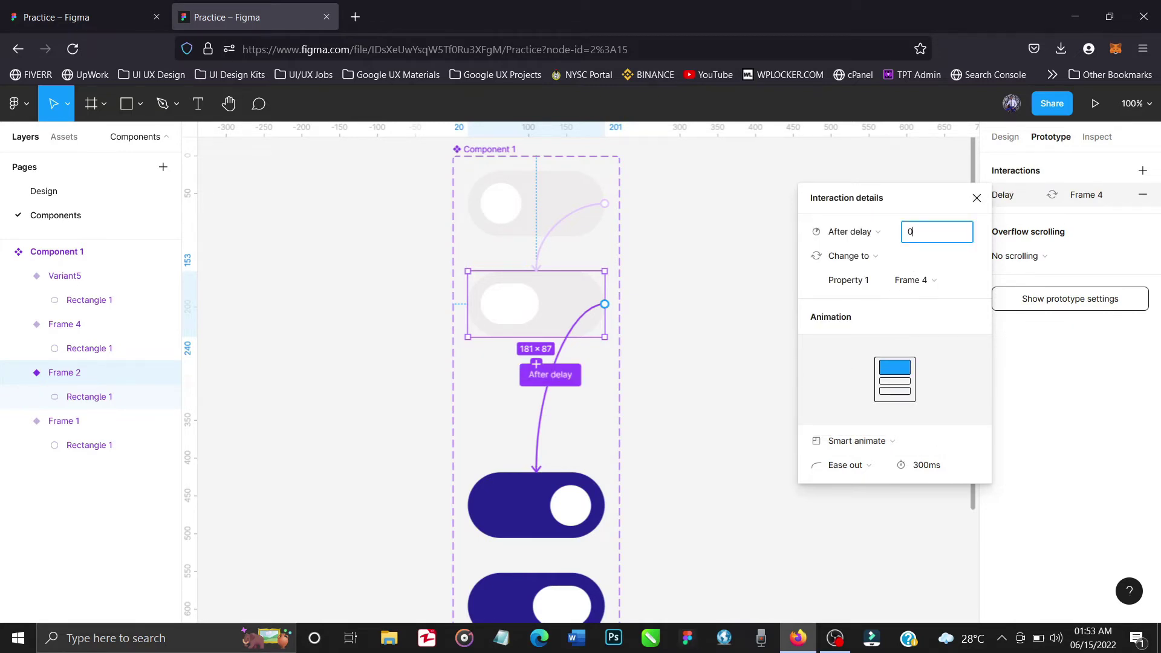
click(980, 209)
click(977, 200)
scroll(787, 378, down, 3)
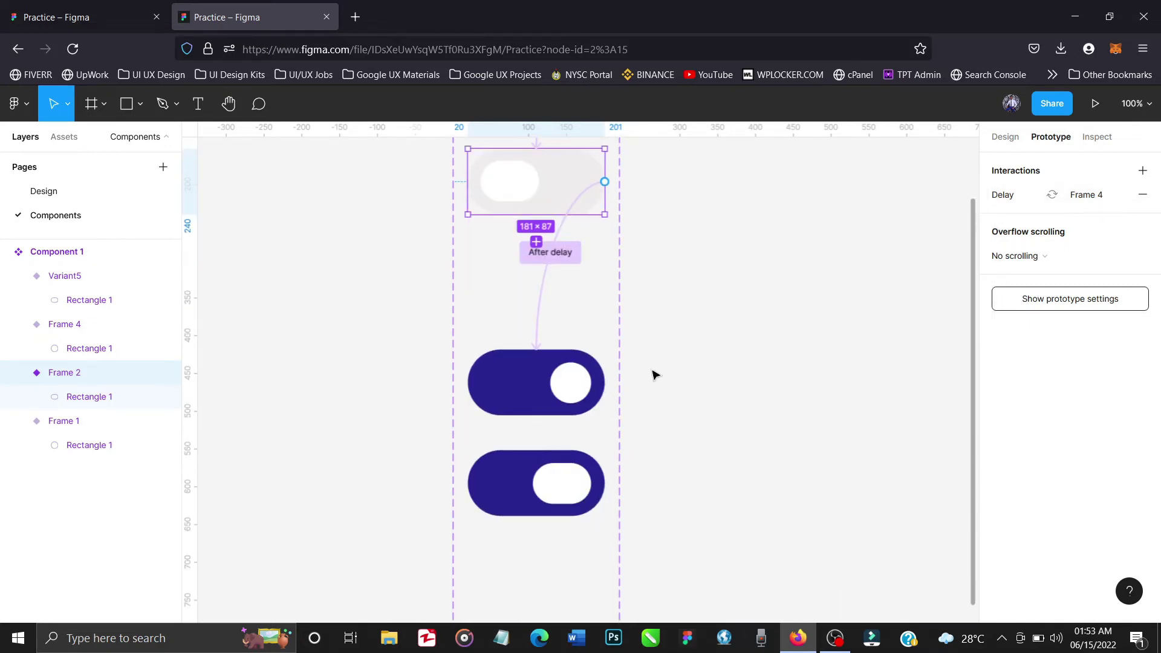
Step: Link the dark round-knob toggle to the wide-knob dark toggle
click(595, 363)
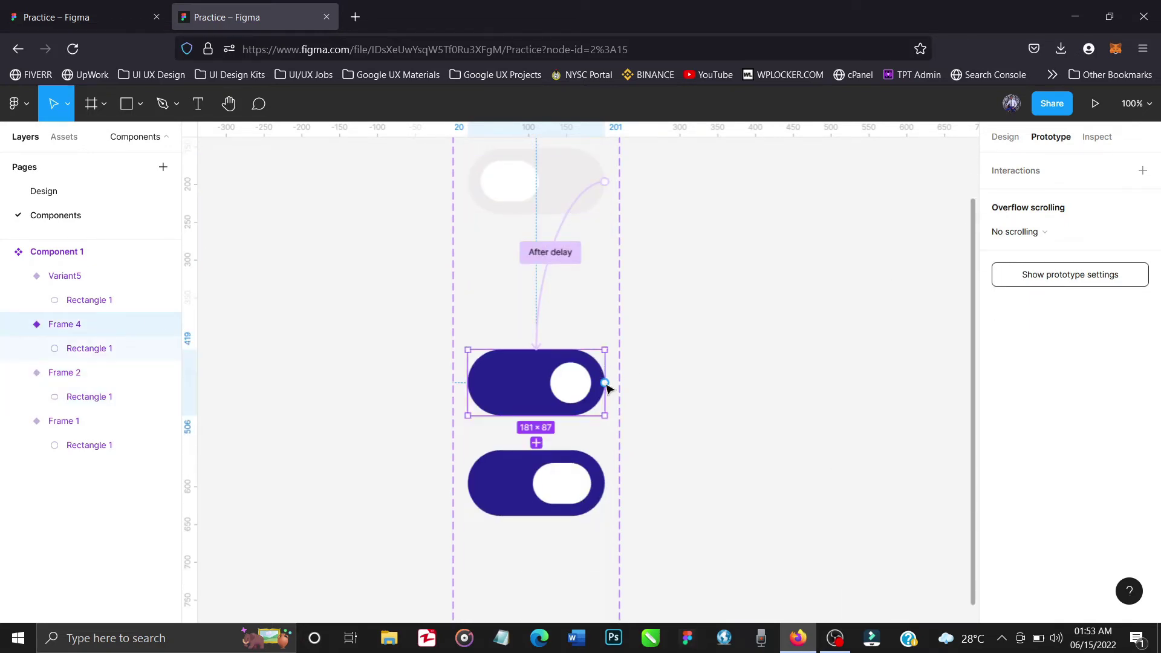
drag(604, 383, 565, 474)
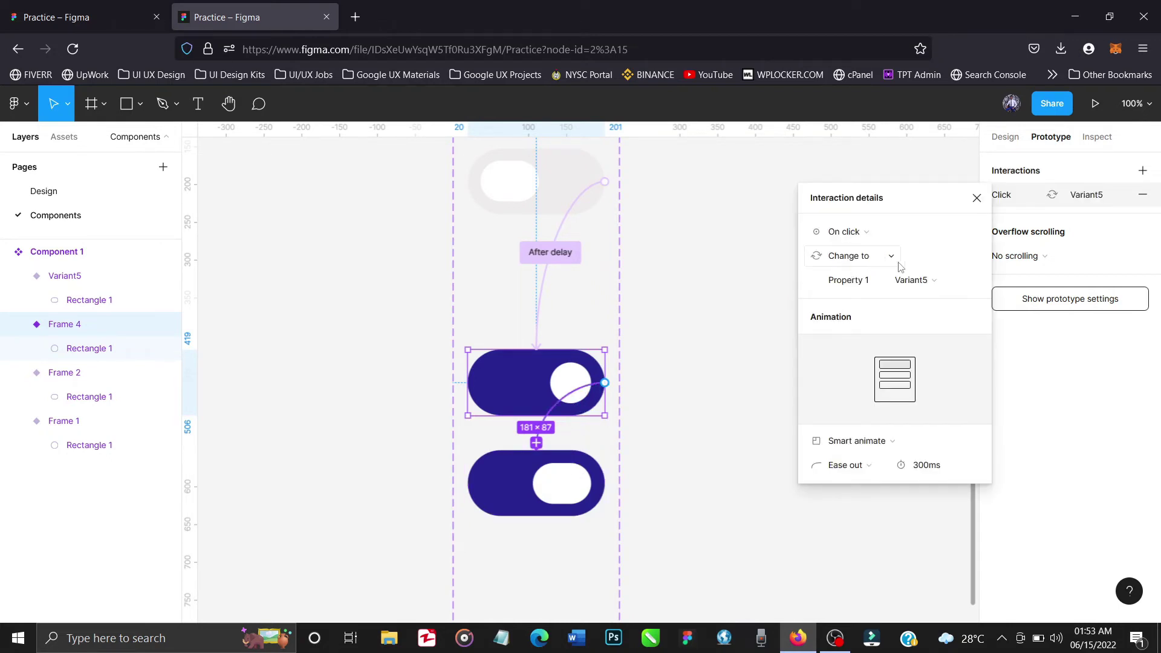
click(976, 199)
Step: Link the wide-knob dark toggle back to Frame 1 with a 0ms After delay trigger
click(582, 454)
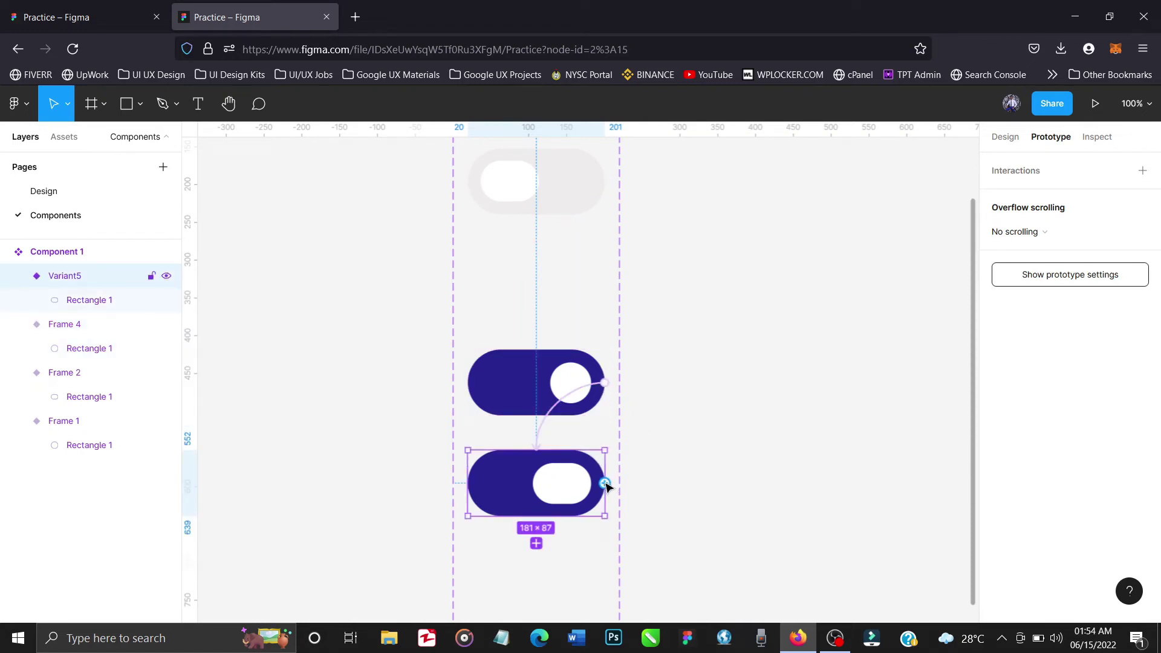
drag(605, 484, 528, 505)
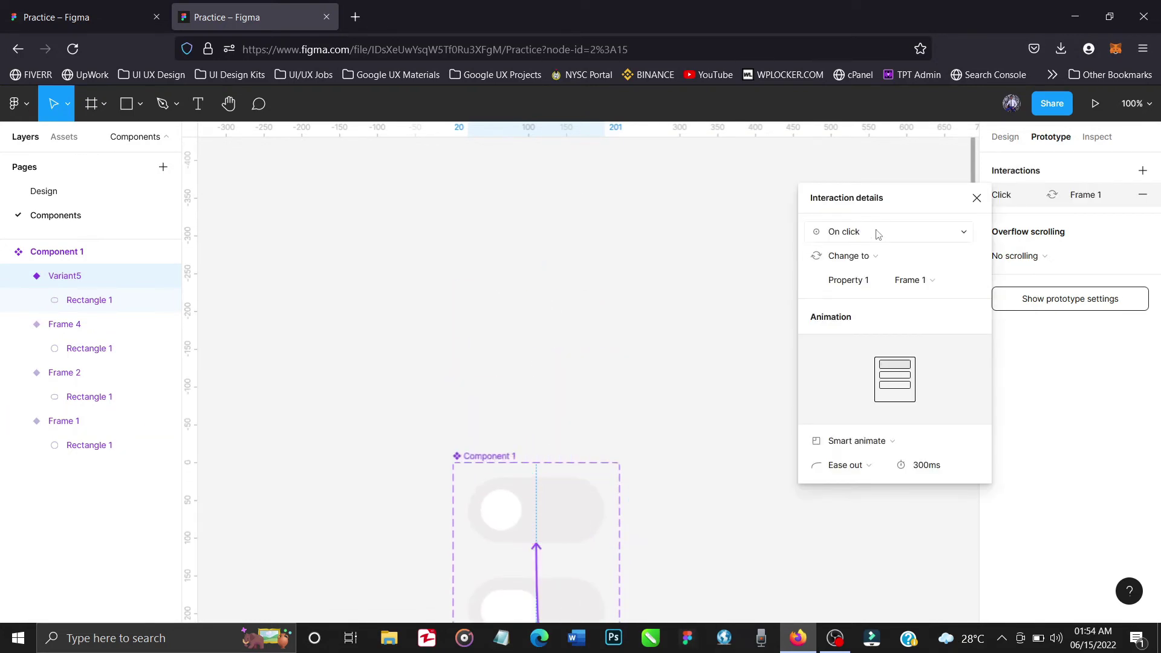
click(875, 234)
click(864, 420)
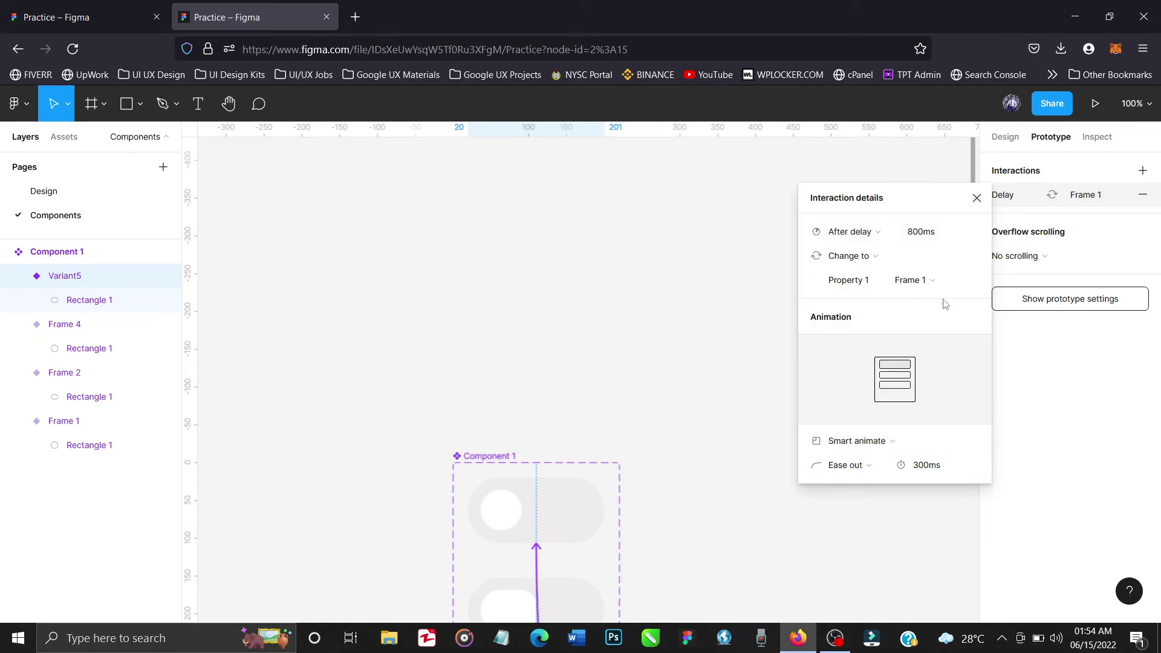
click(933, 235)
text(0)
key(Return)
key(Escape)
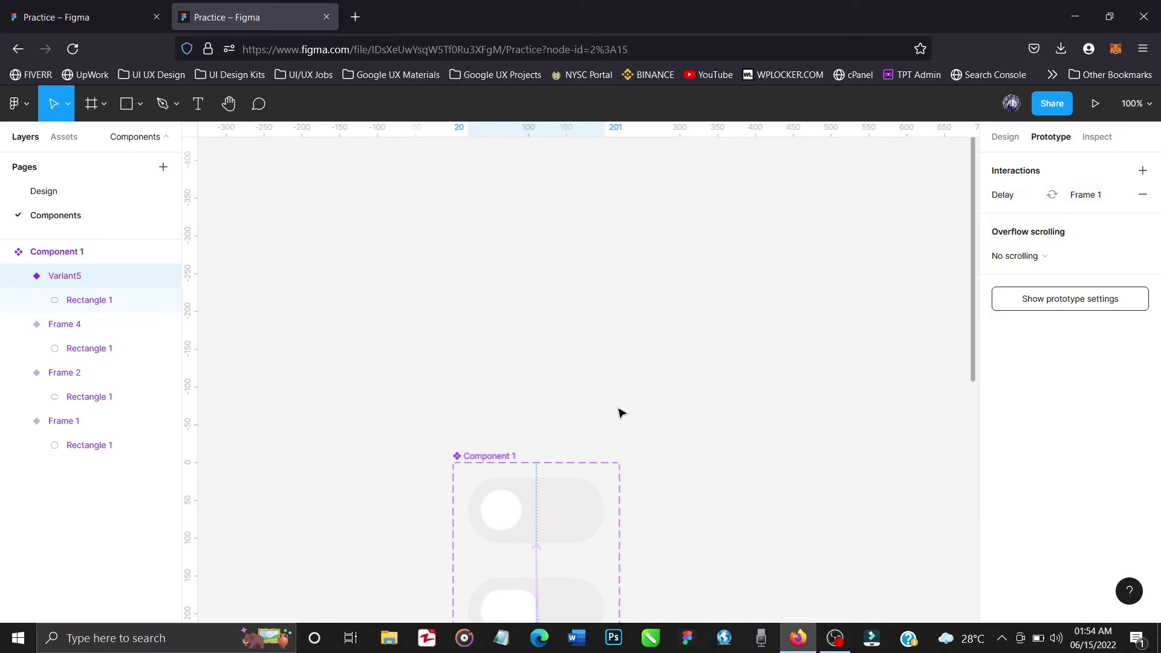
scroll(621, 413, down, 2)
Step: Rename the component set from Component 1 to 'toggle'
click(505, 402)
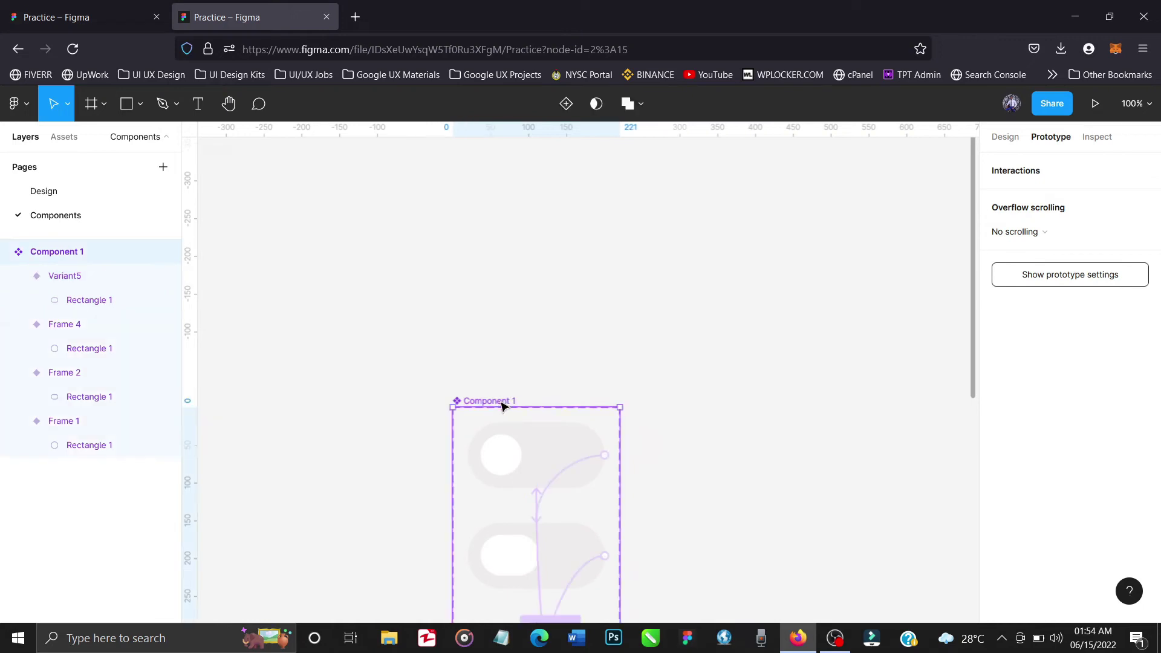
double_click(502, 402)
text(toggle)
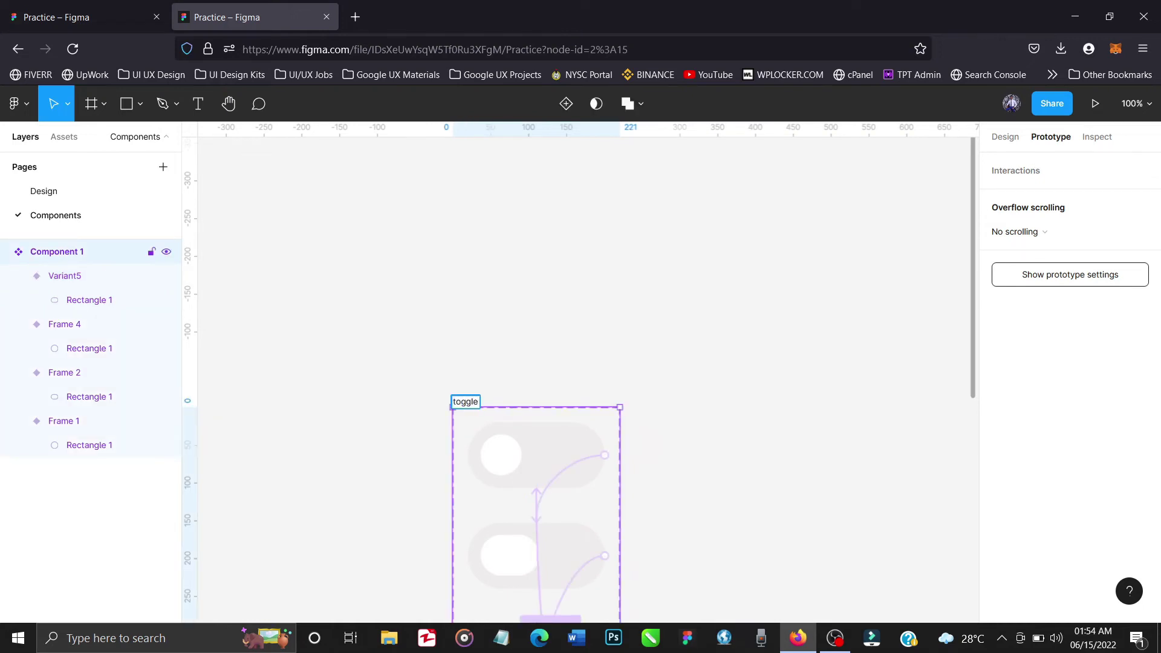
key(Return)
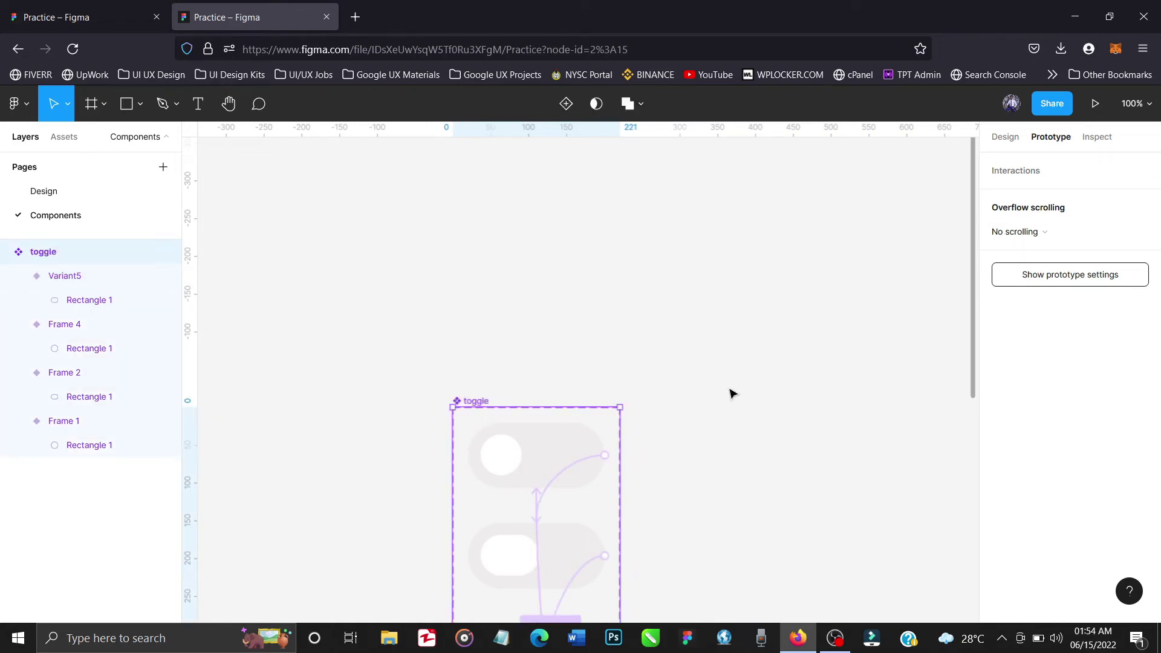
scroll(731, 393, down, 3)
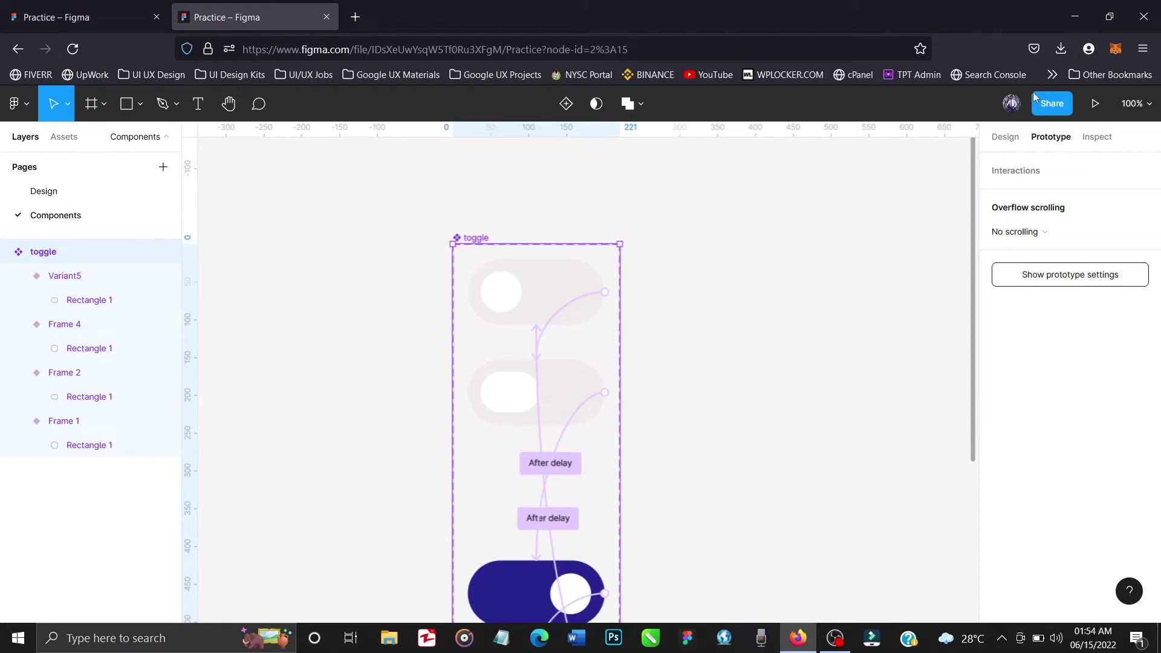
click(1005, 138)
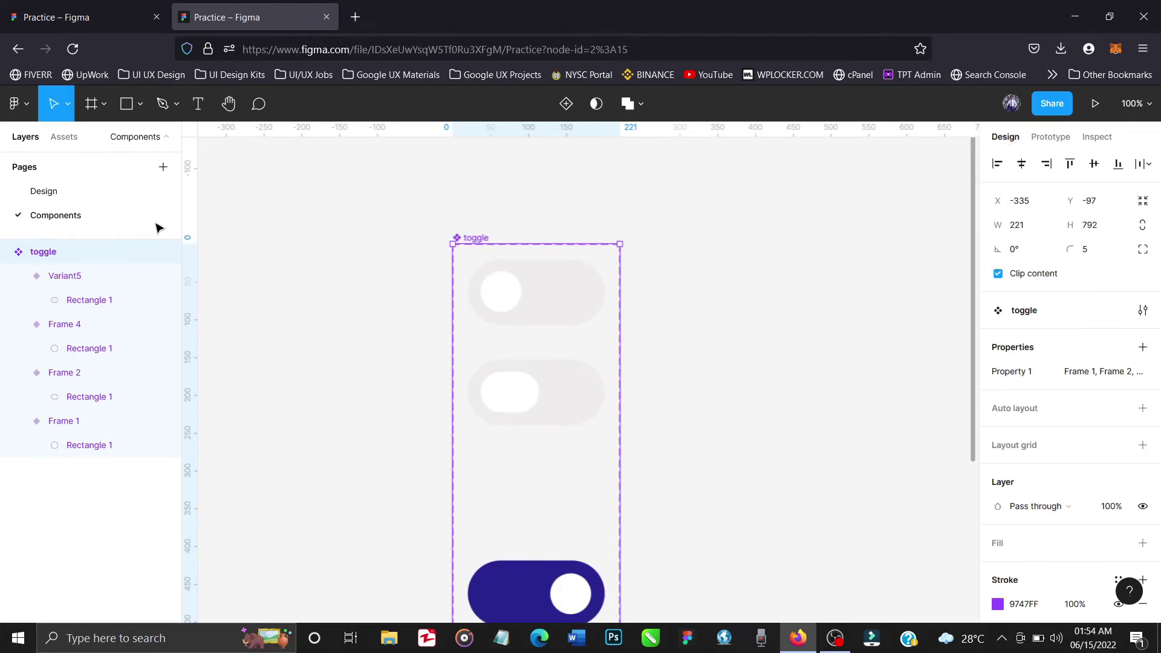
Step: Add a 360×800 Android Large frame on the Design page
click(66, 197)
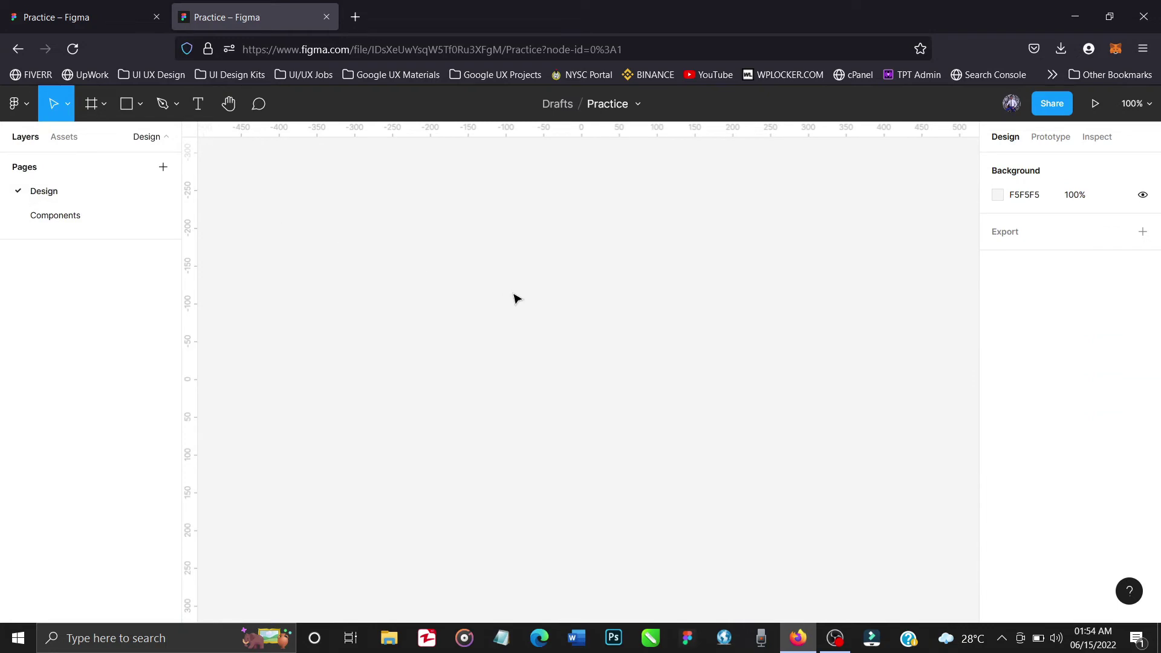
key(f)
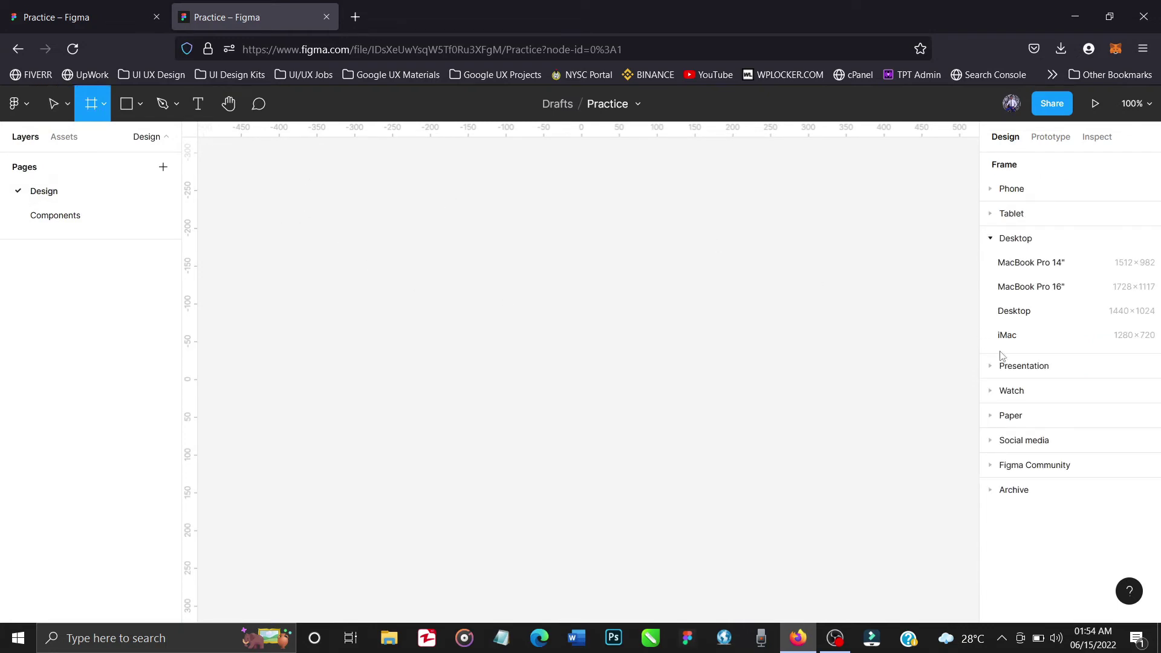
click(991, 239)
click(991, 190)
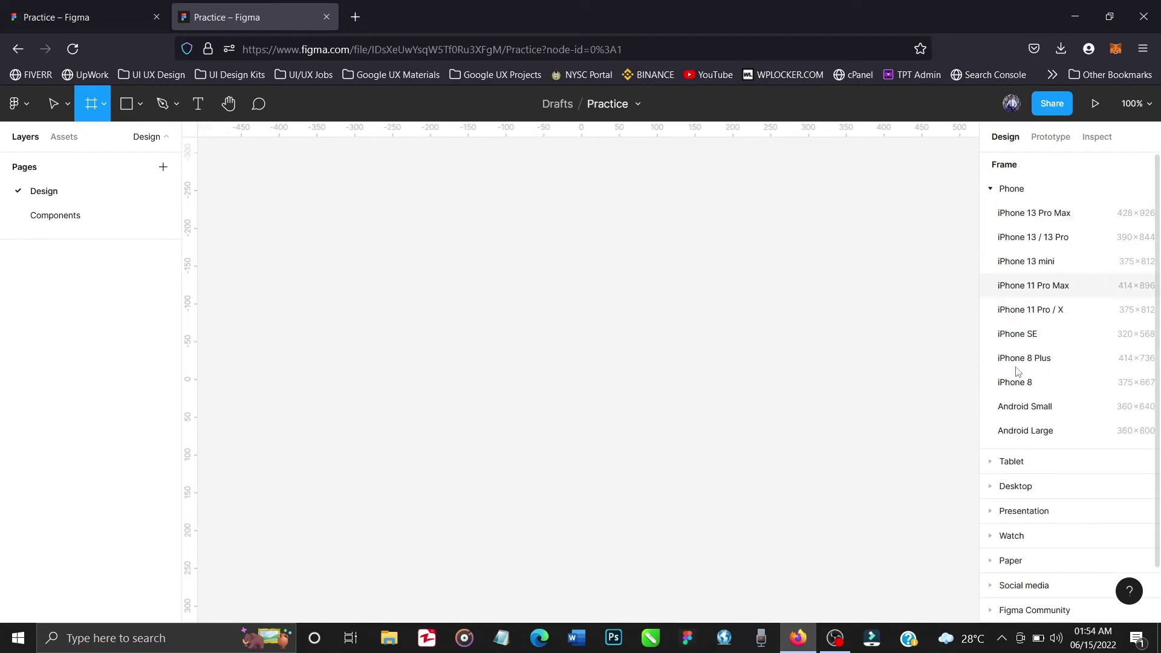
click(1126, 435)
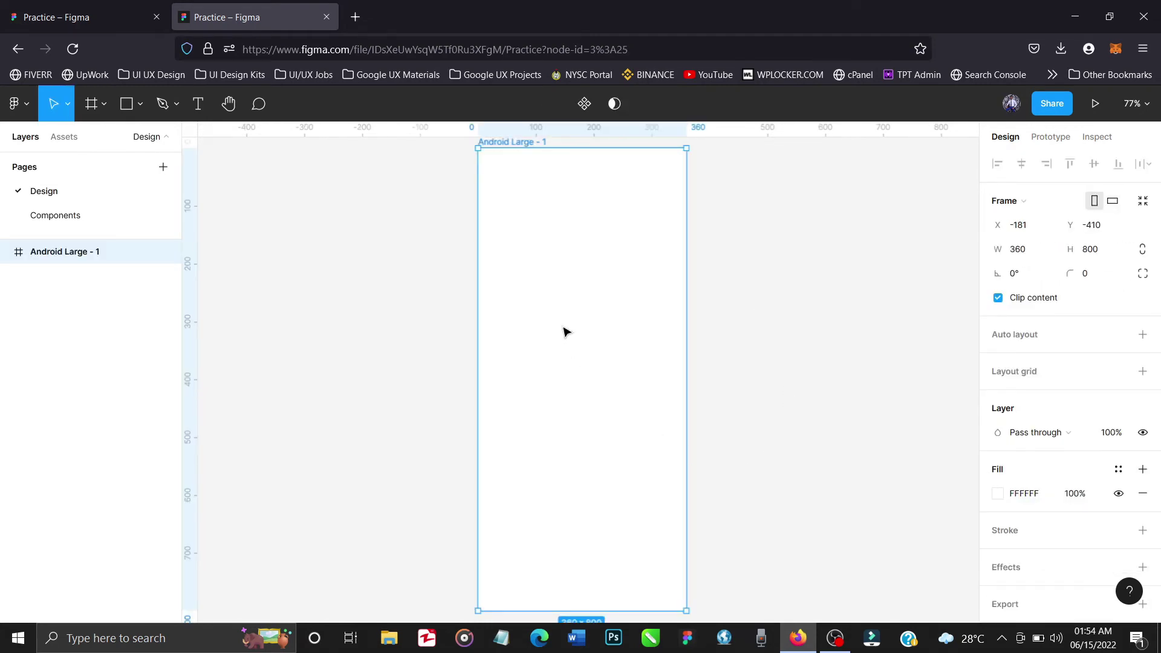
Step: Add a 'Dark mode' text label inside the frame
click(200, 104)
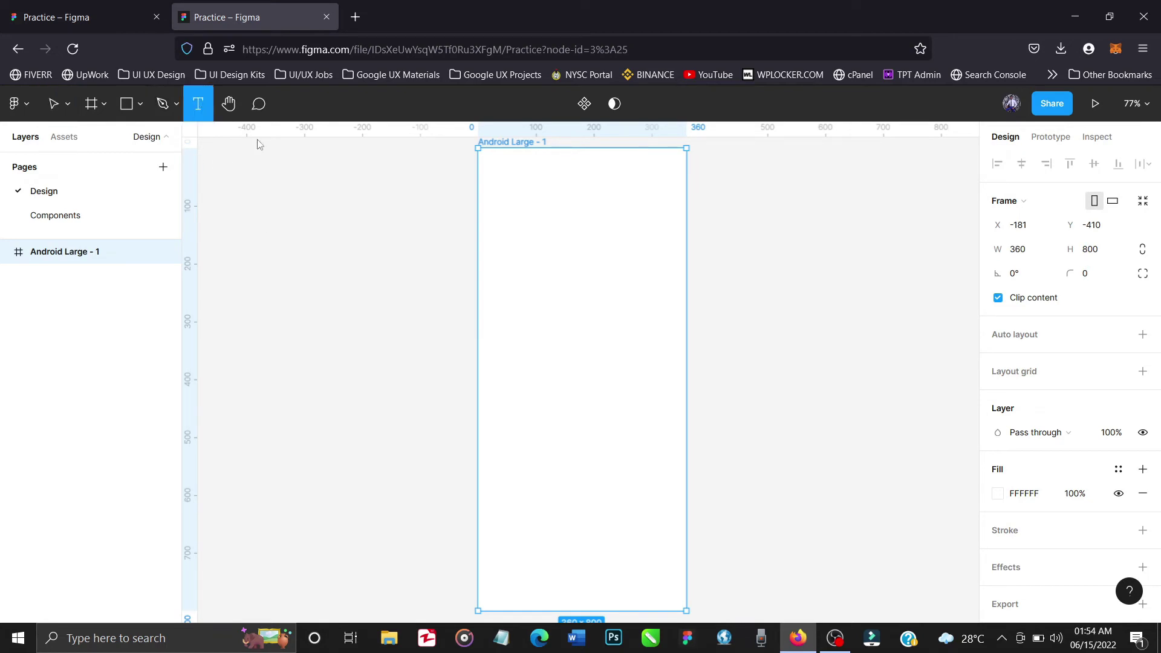
click(517, 309)
text(Dark)
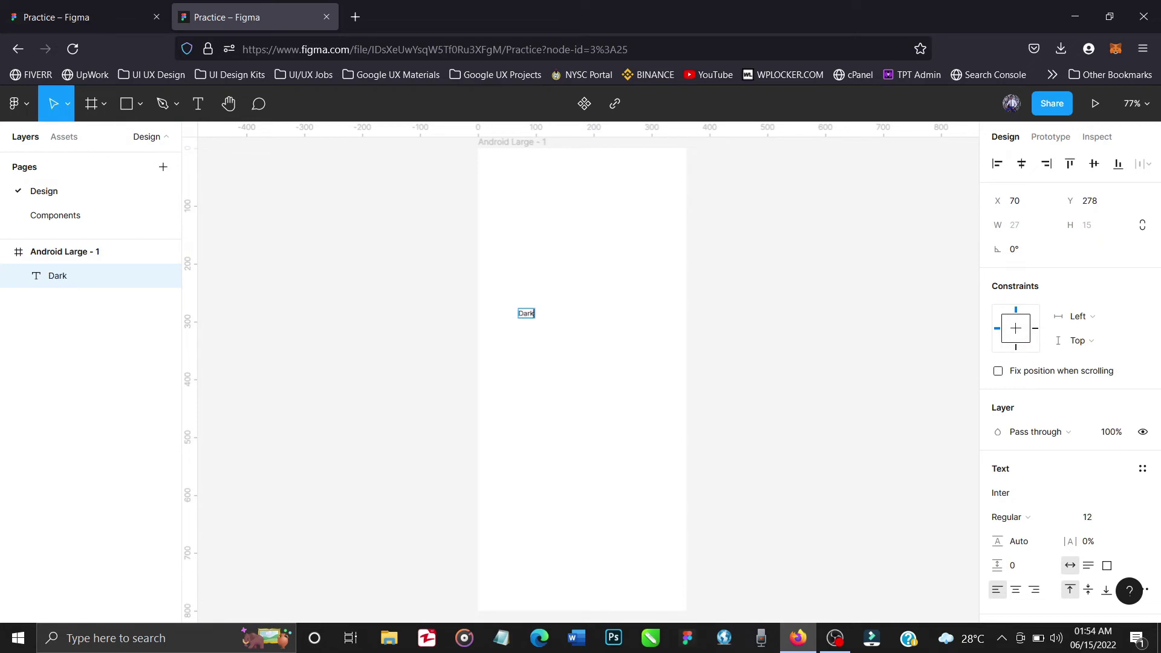
text( mode)
key(Escape)
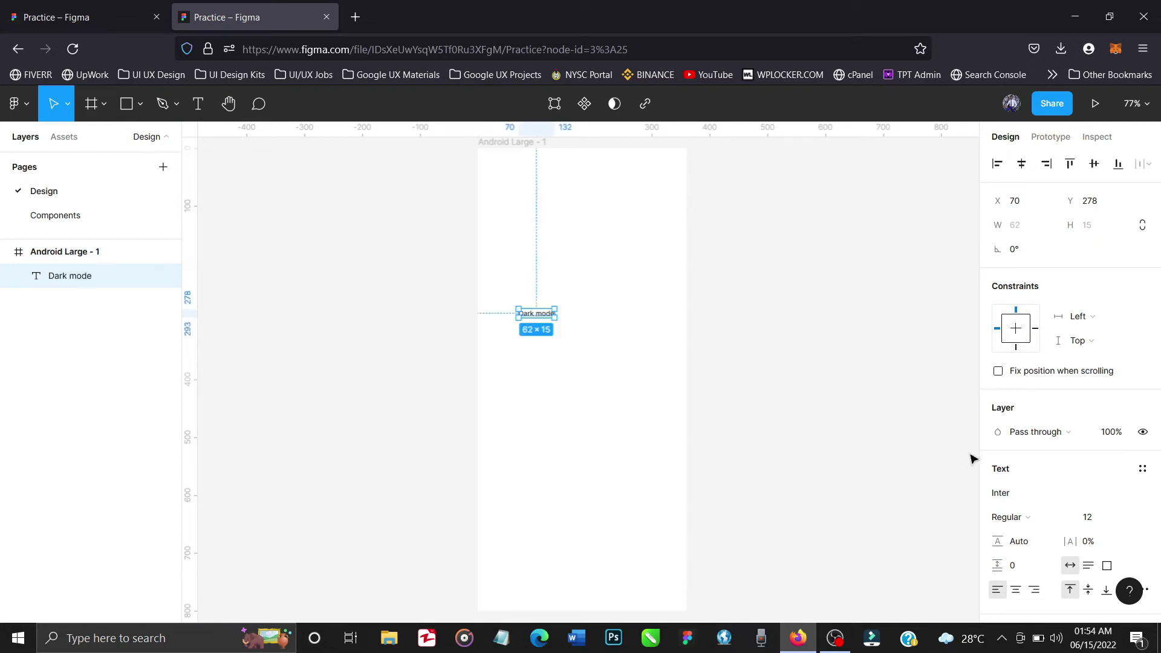
Step: Style Dark mode at 16 px, fill 262424, Medium weight, and move it to the upper left
click(1126, 518)
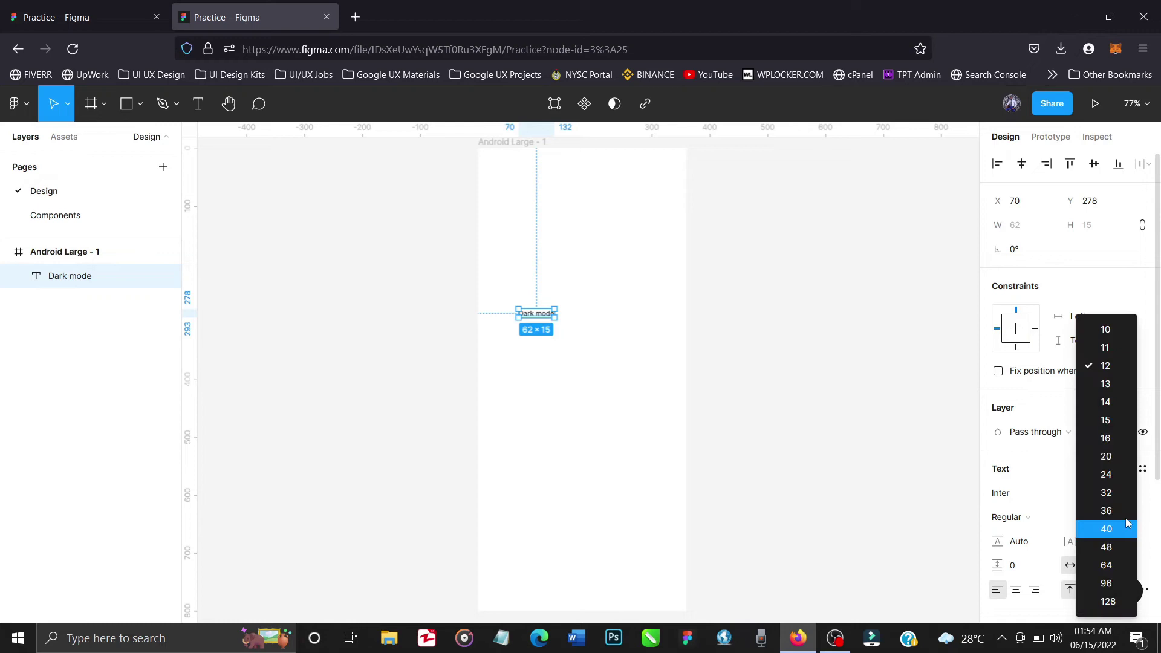
click(1115, 445)
scroll(751, 407, up, 3)
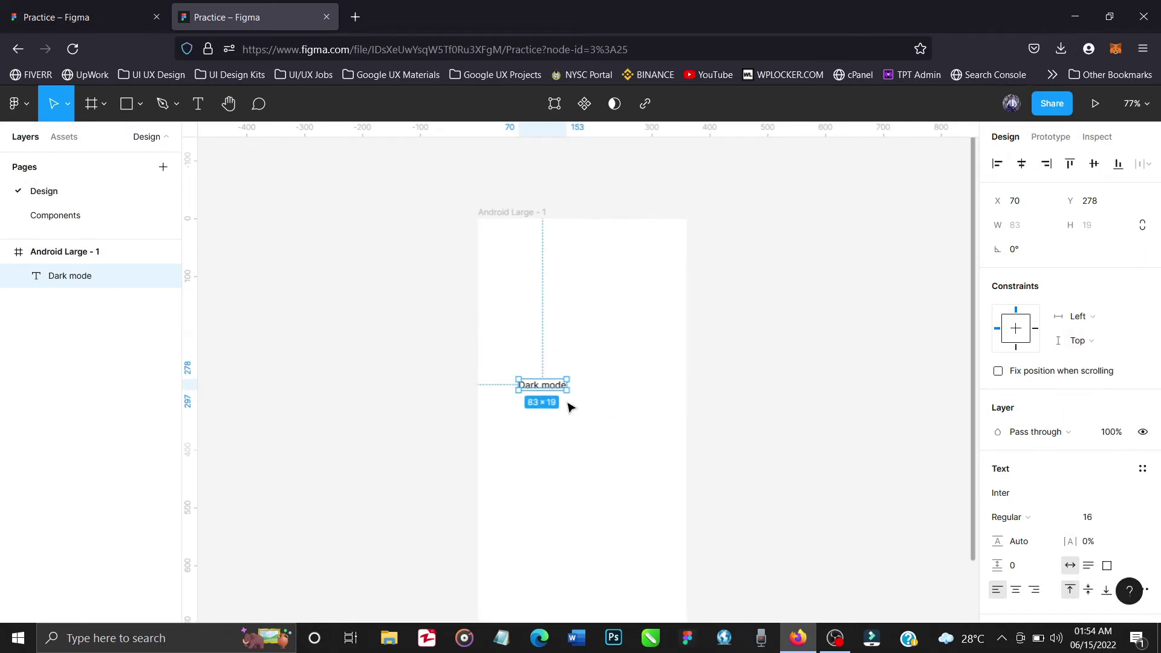
scroll(1022, 538, down, 2)
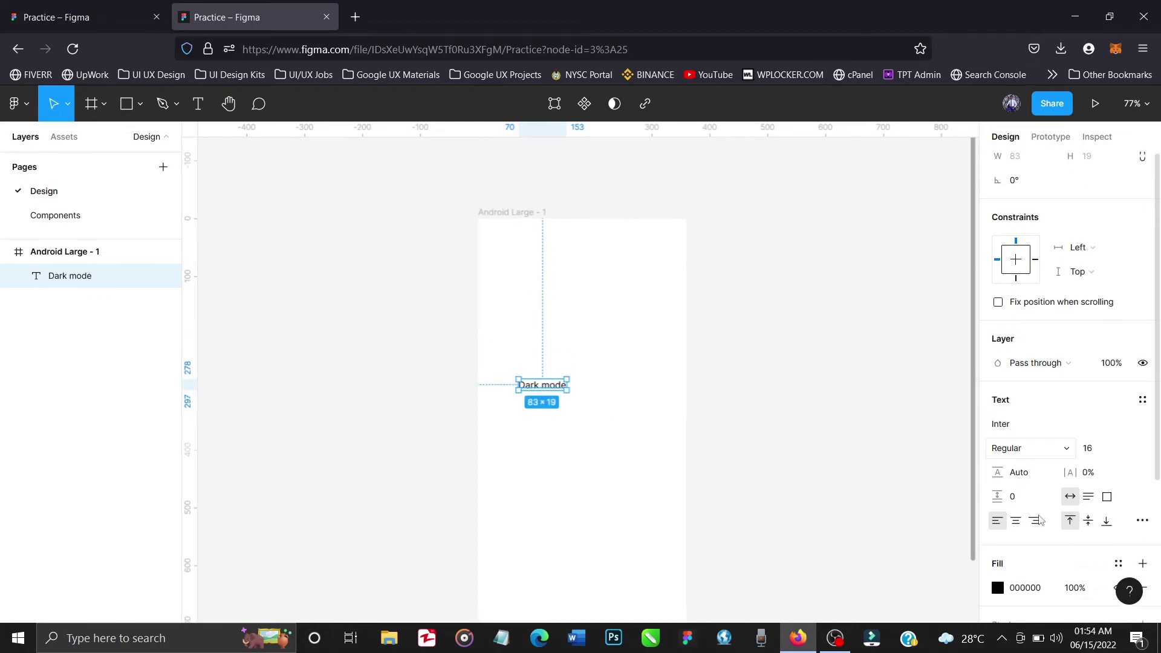
click(997, 542)
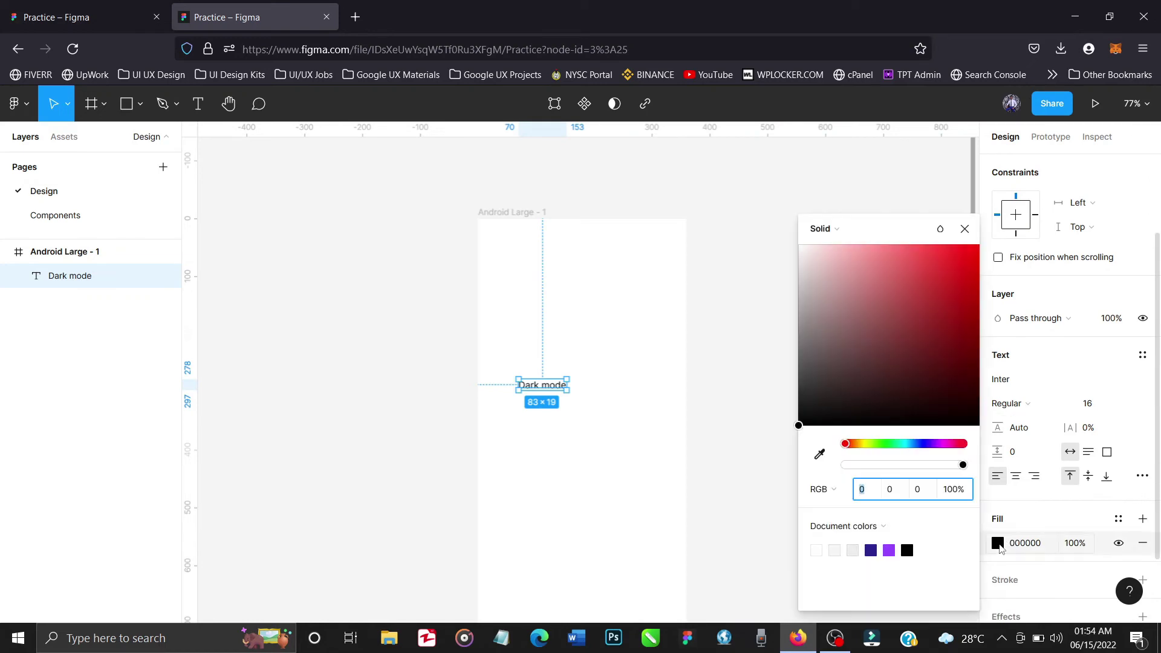
click(807, 399)
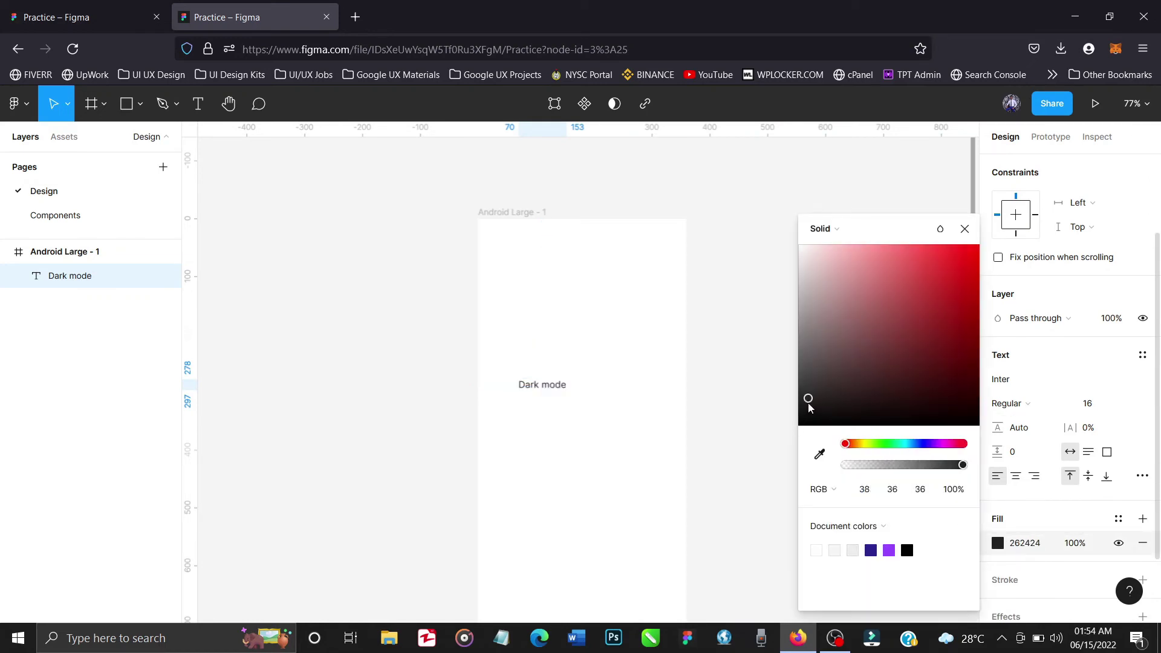
click(964, 229)
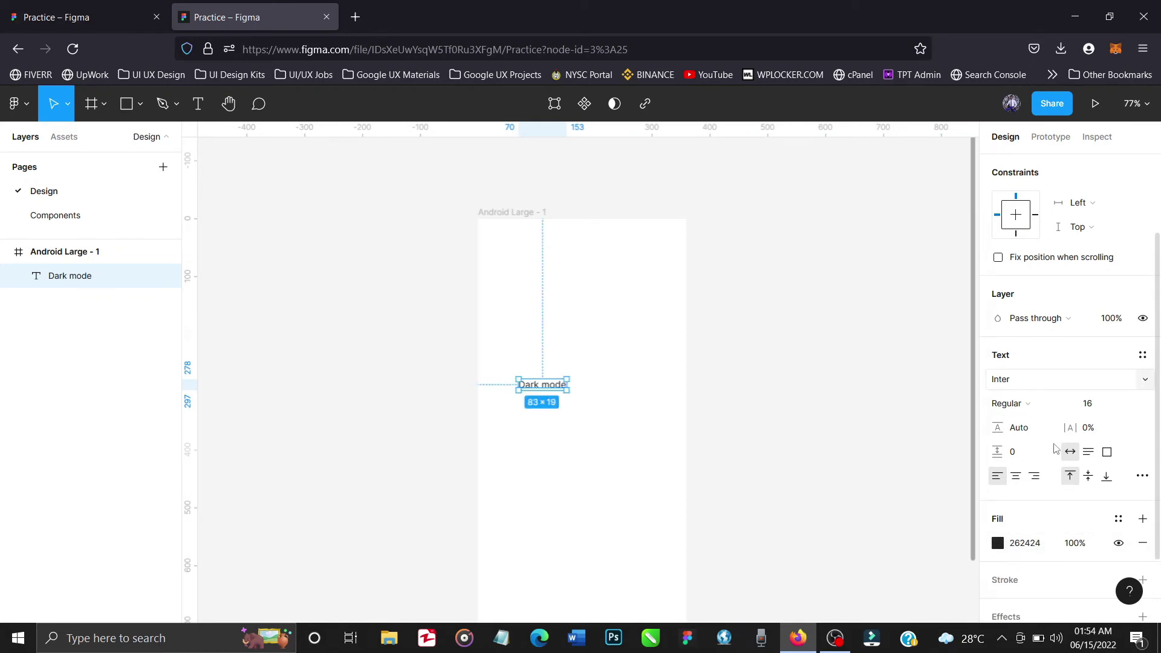
click(1045, 410)
click(1028, 323)
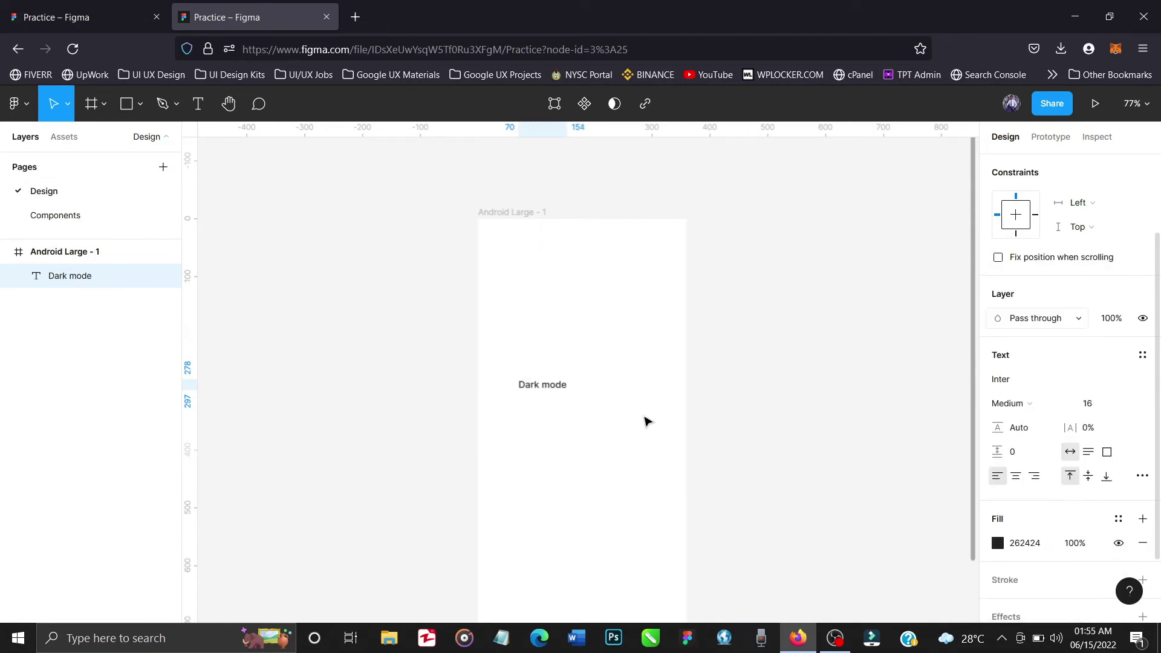
drag(550, 392, 526, 303)
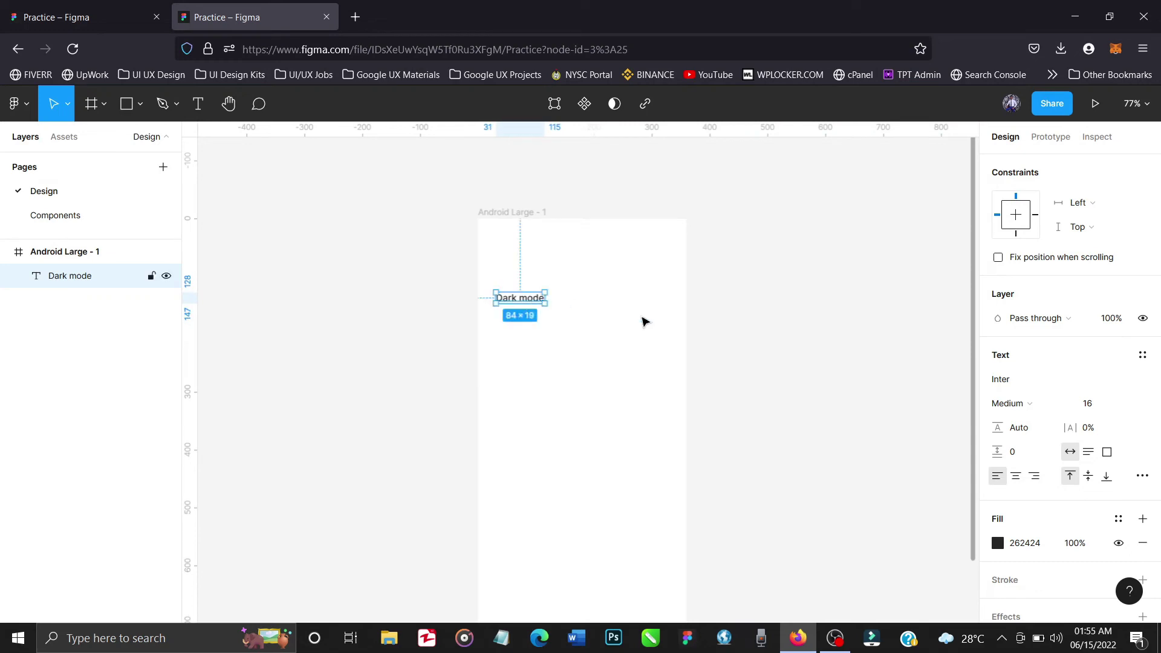
click(721, 339)
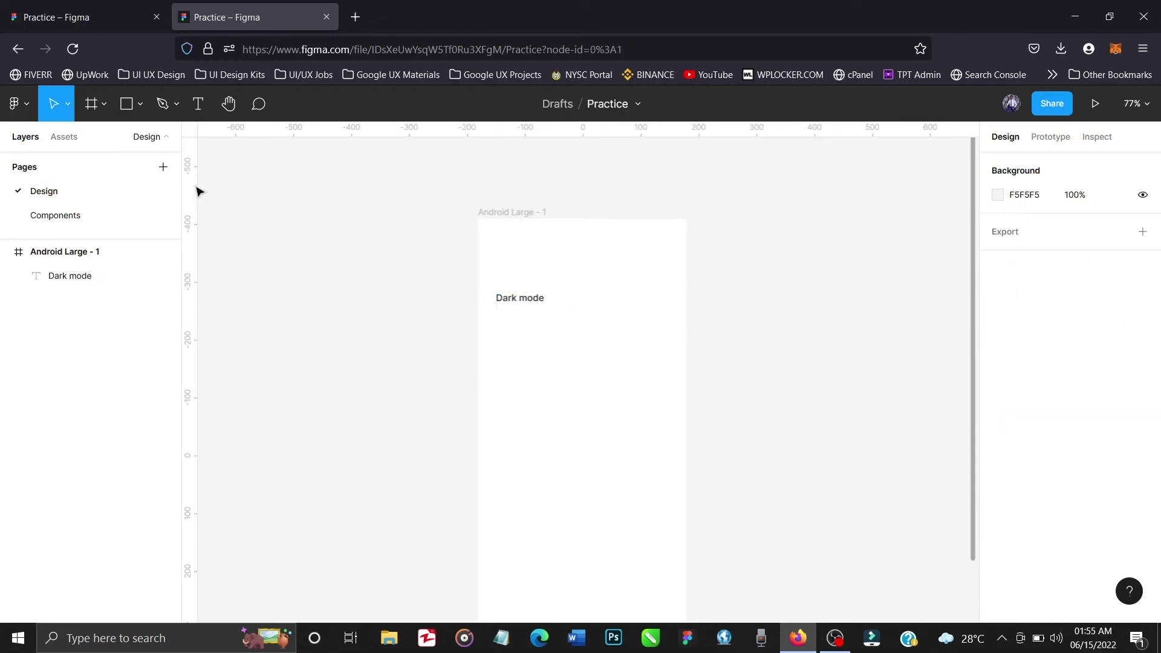
Step: Drag a toggle instance from Assets beside Dark mode and shrink it to 70×33.65
click(58, 136)
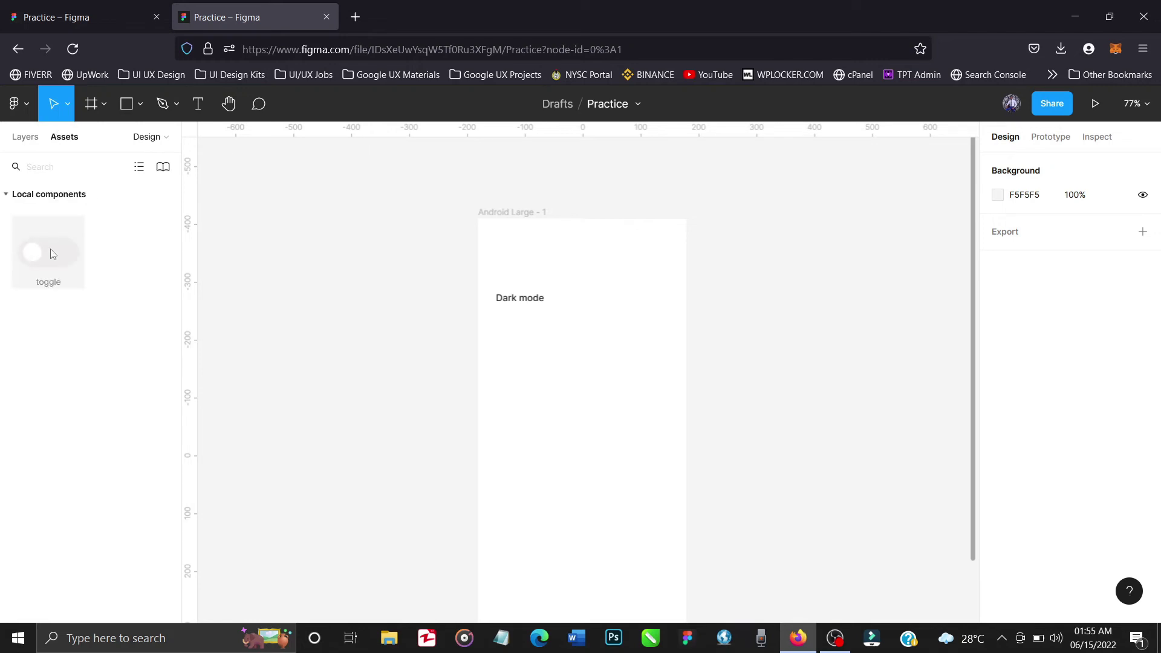
drag(51, 253, 647, 315)
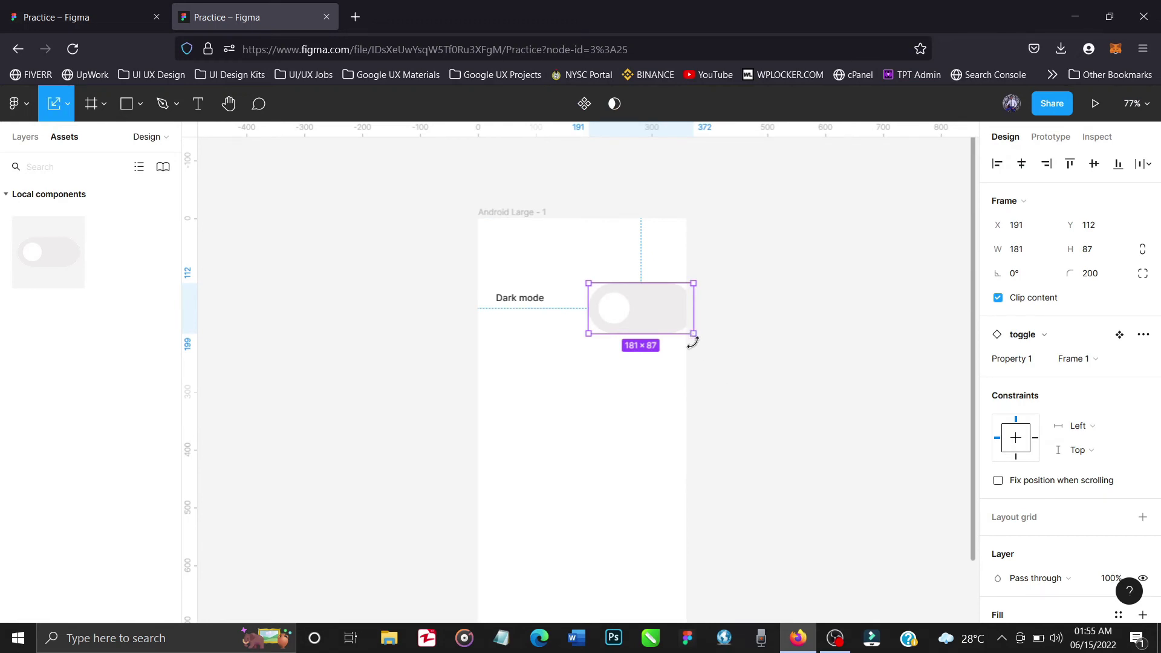
drag(684, 326, 658, 303)
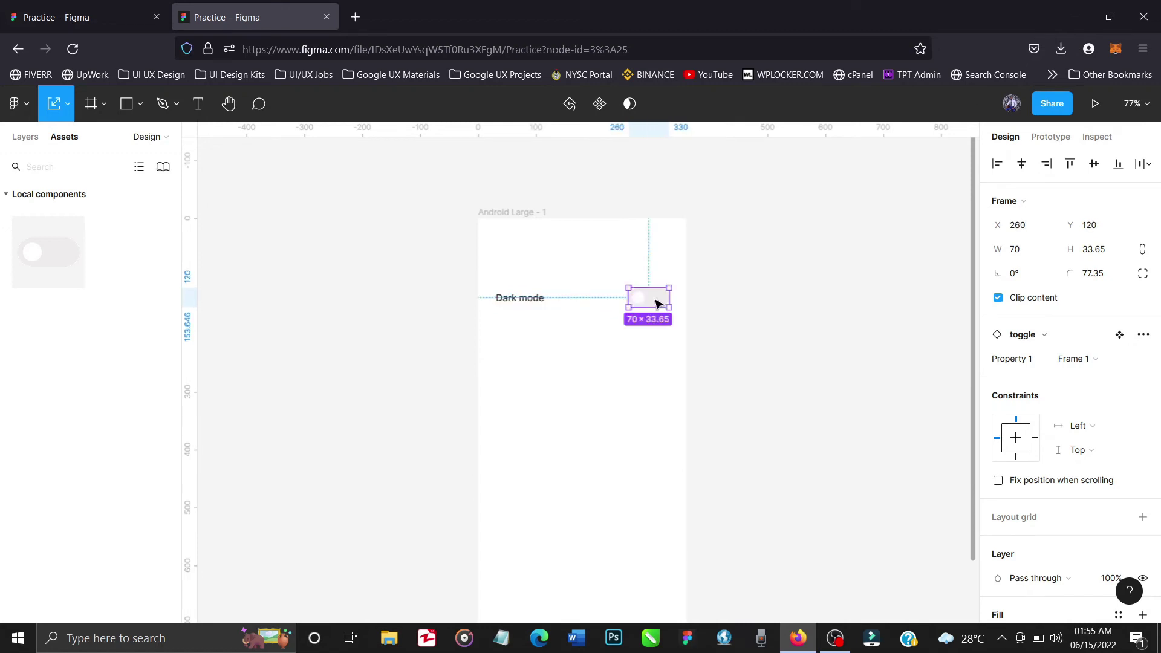
click(728, 329)
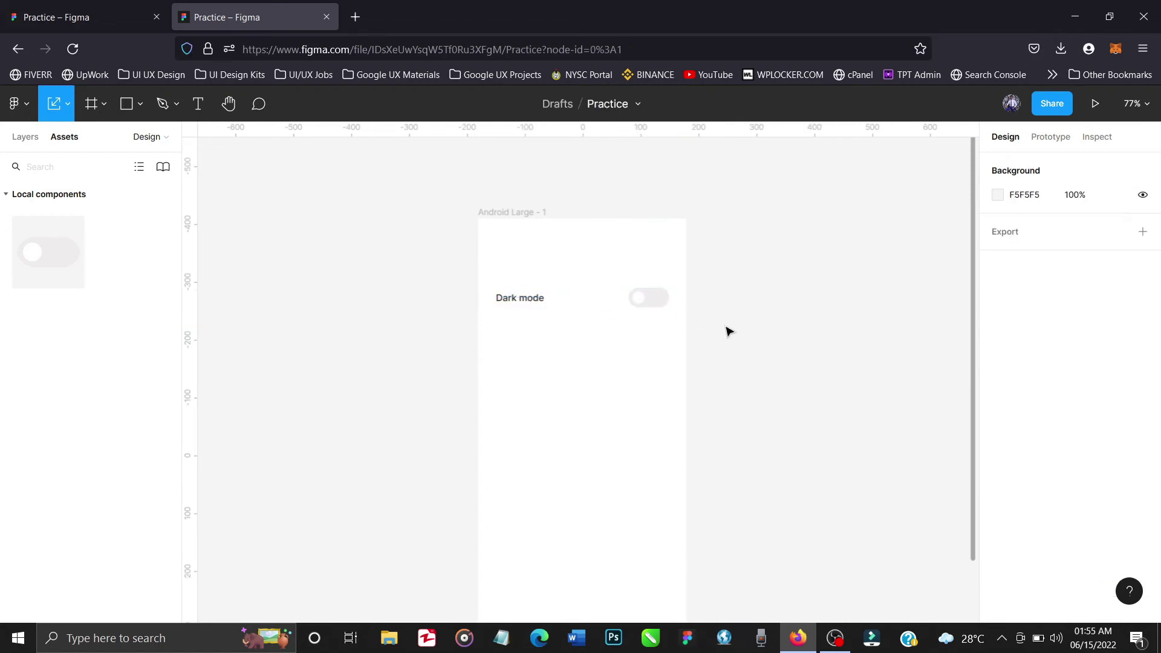
Step: Duplicate Android Large - 1 to create Android Large - 2
click(540, 216)
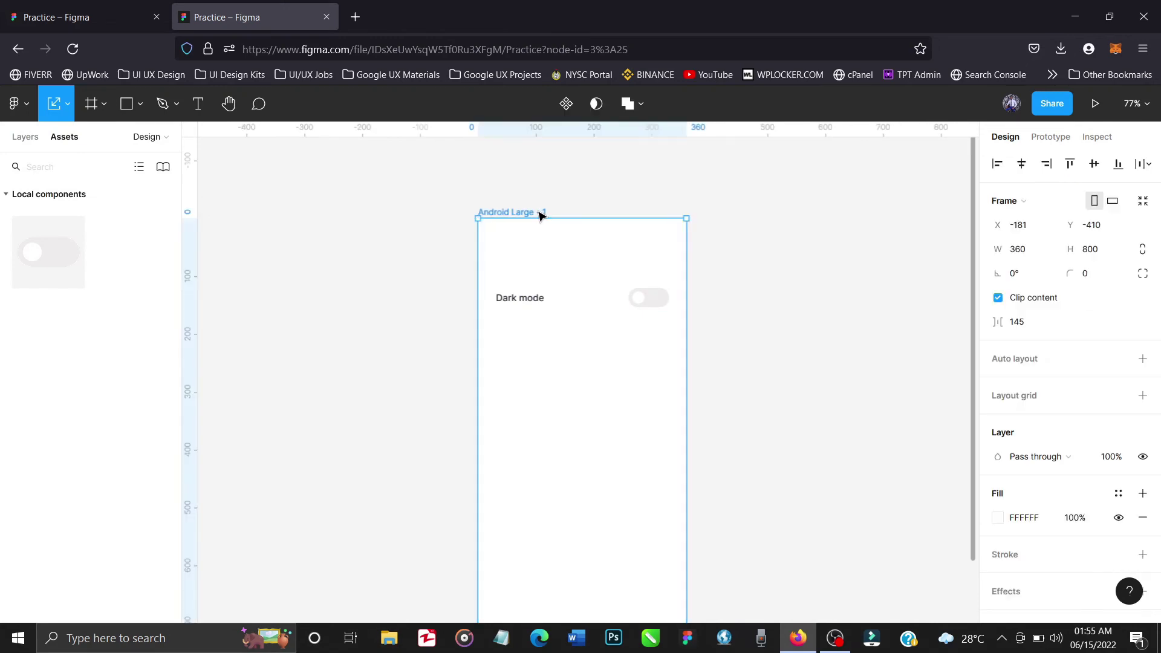
scroll(738, 341, right, 2)
scroll(737, 342, down, 1)
scroll(737, 341, right, 1)
scroll(738, 342, down, 1)
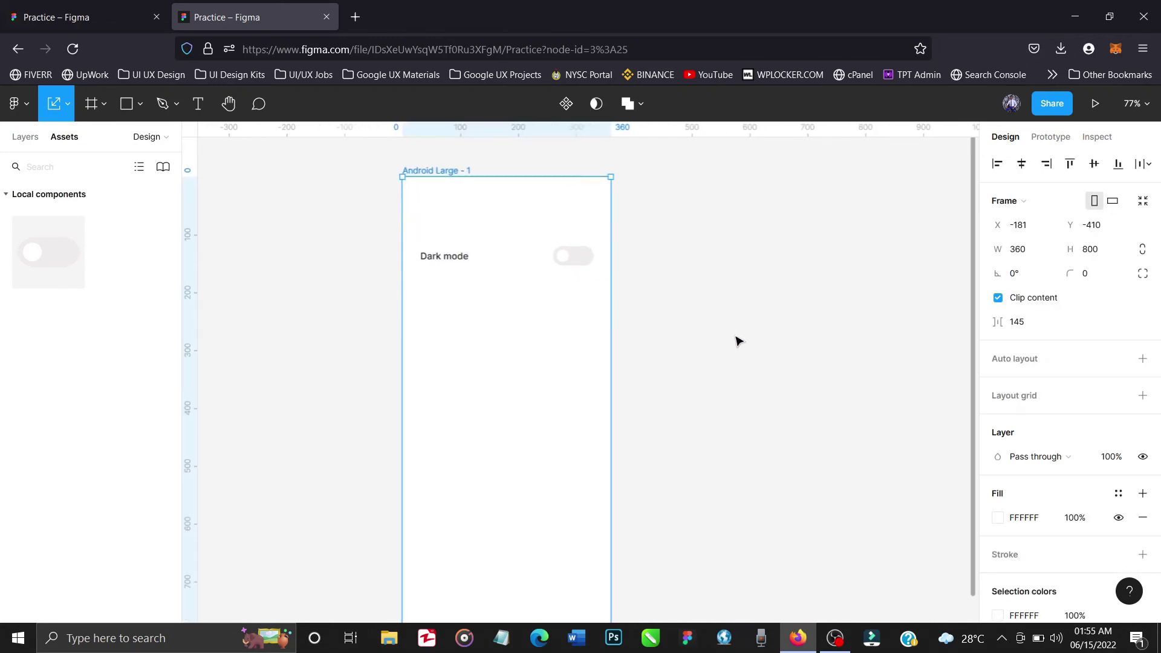
key(ctrl+d)
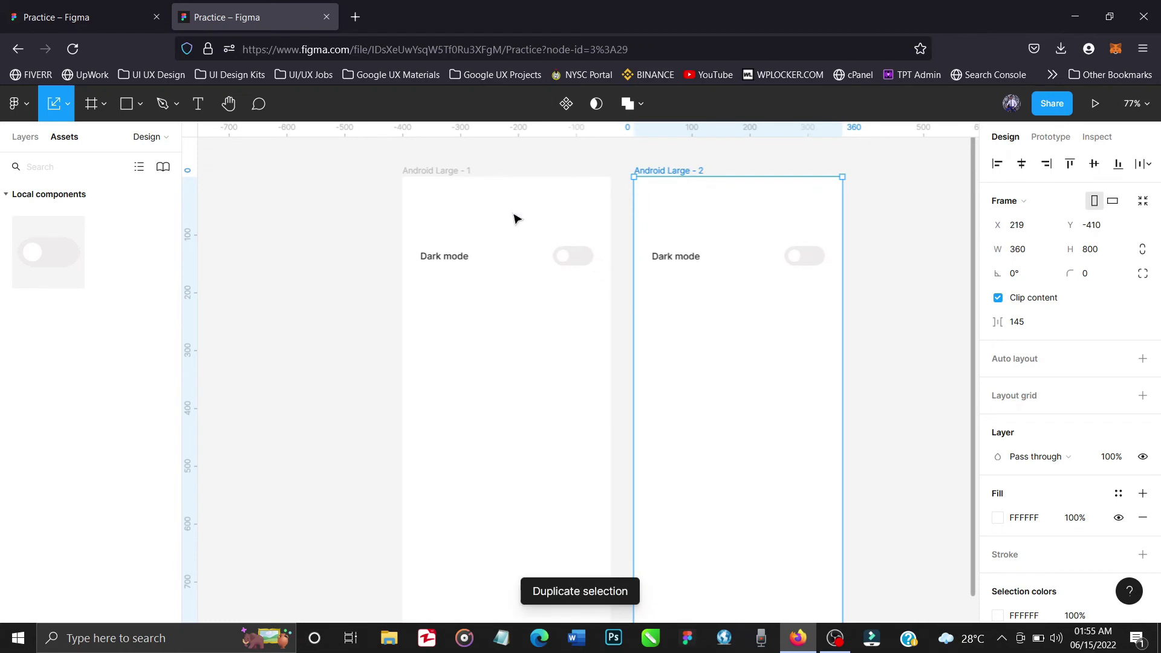
click(440, 175)
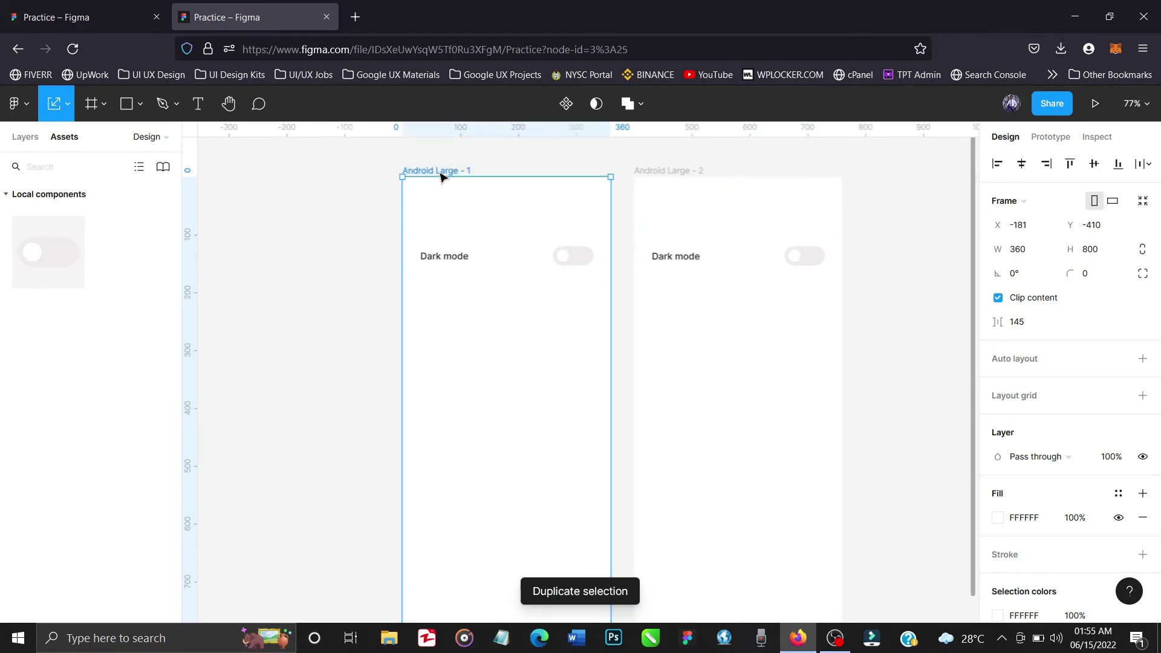
click(653, 171)
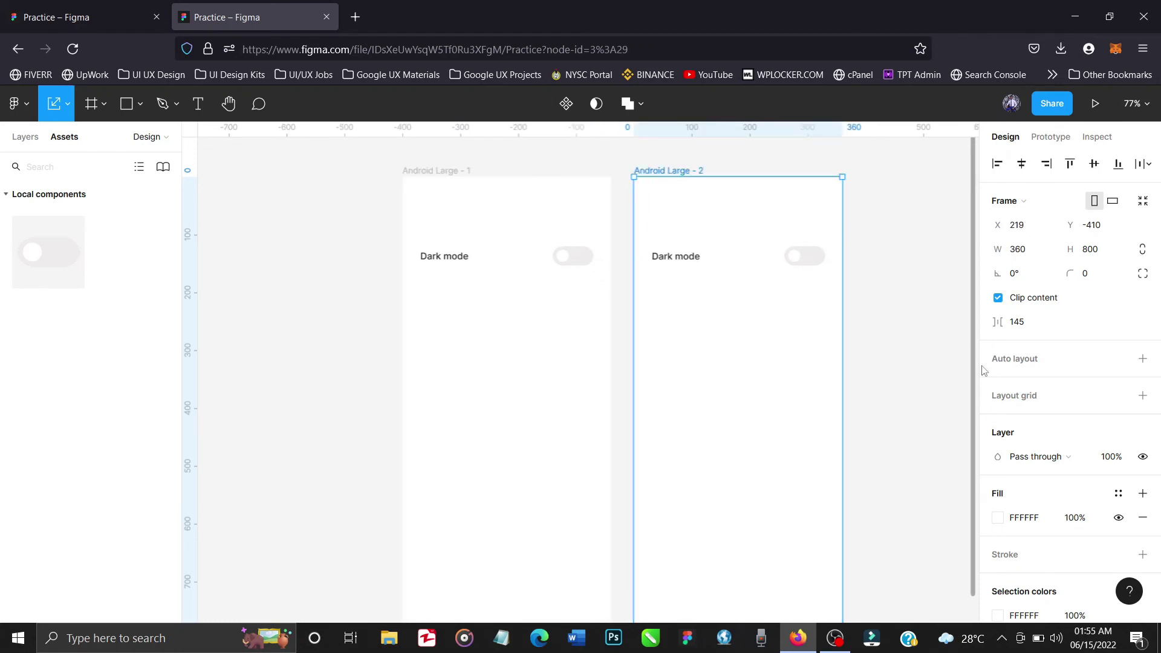
Step: Set Android Large - 2's background fill to black 000000
scroll(1030, 422, down, 1)
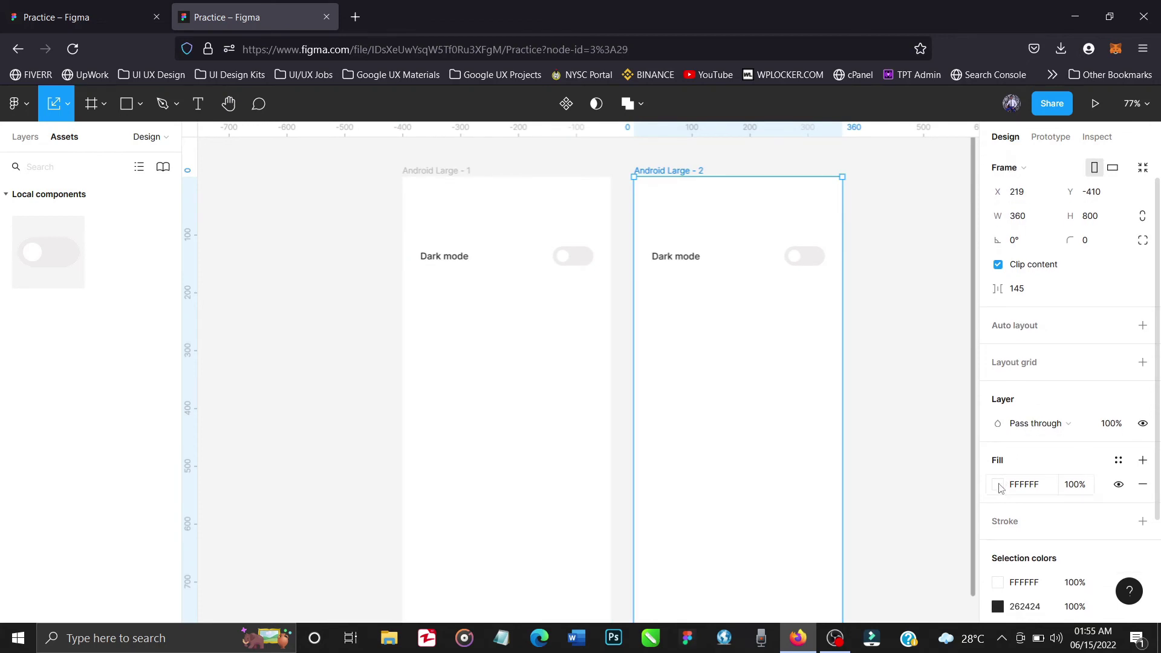
click(999, 484)
mouse_move(975, 419)
mouse_down()
mouse_move(902, 381)
mouse_move(979, 425)
mouse_up()
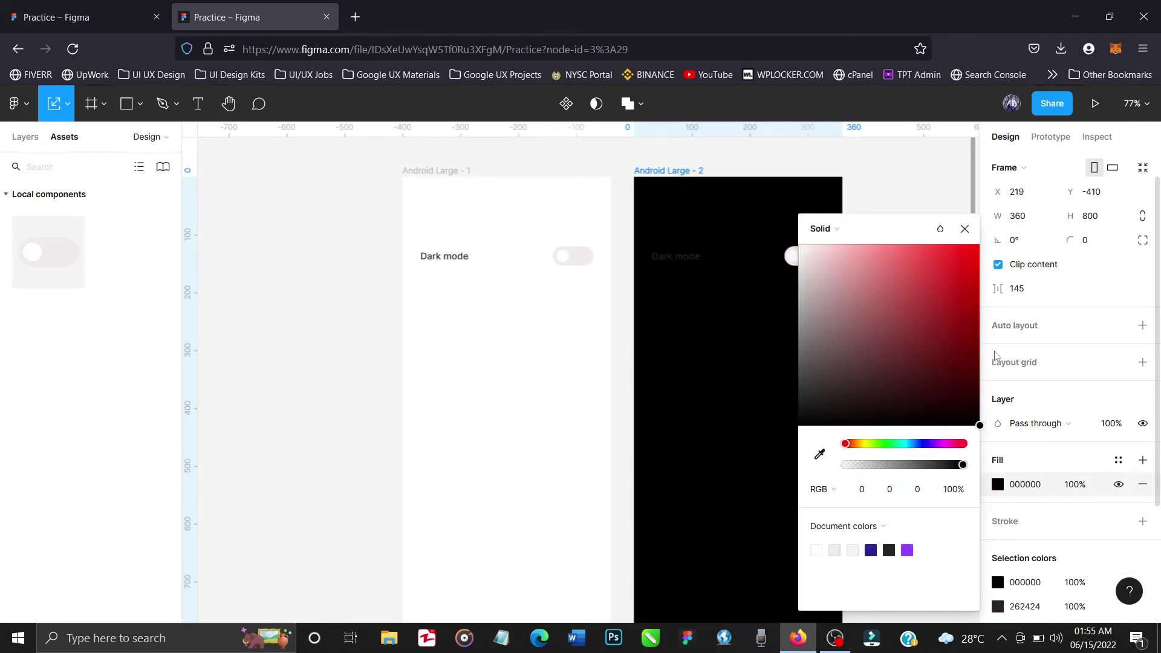
click(965, 228)
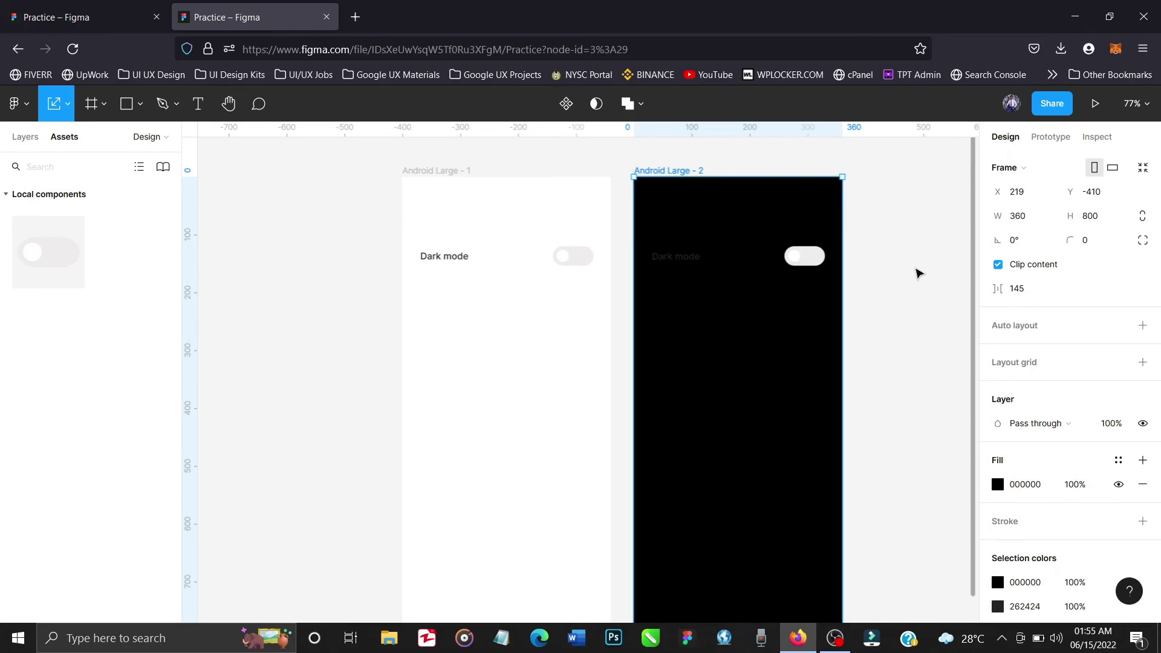
click(881, 275)
Step: Make the Dark mode text on the dark screen white FFFFFF
click(694, 257)
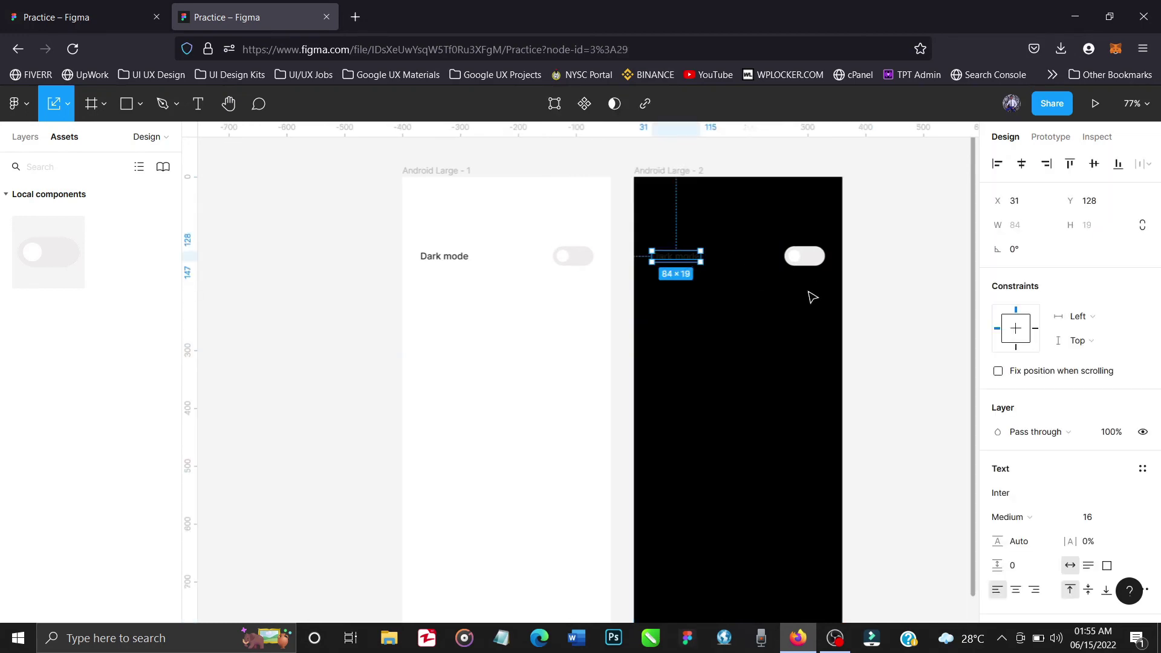
scroll(1002, 466, down, 3)
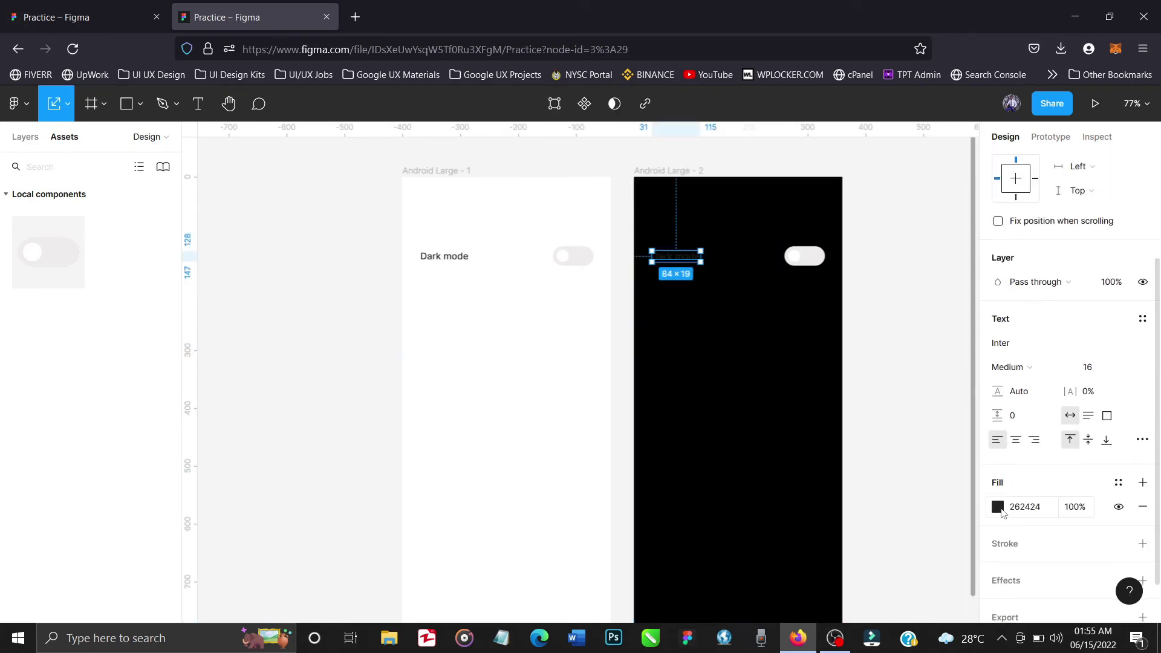
click(998, 507)
drag(852, 353, 770, 212)
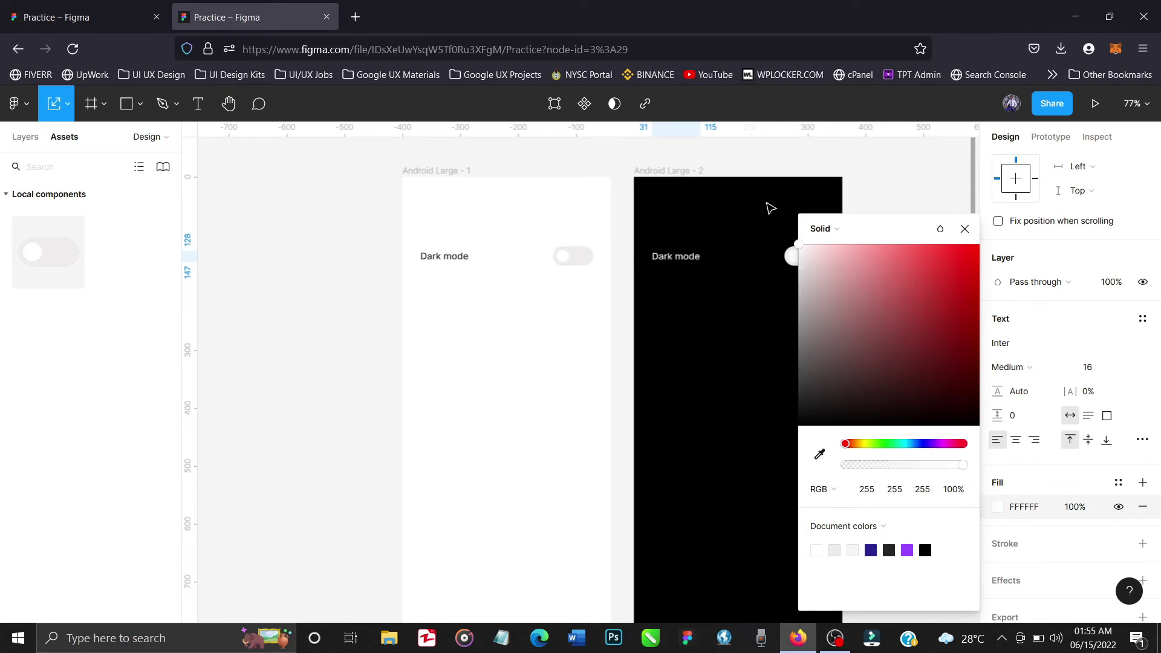
click(965, 230)
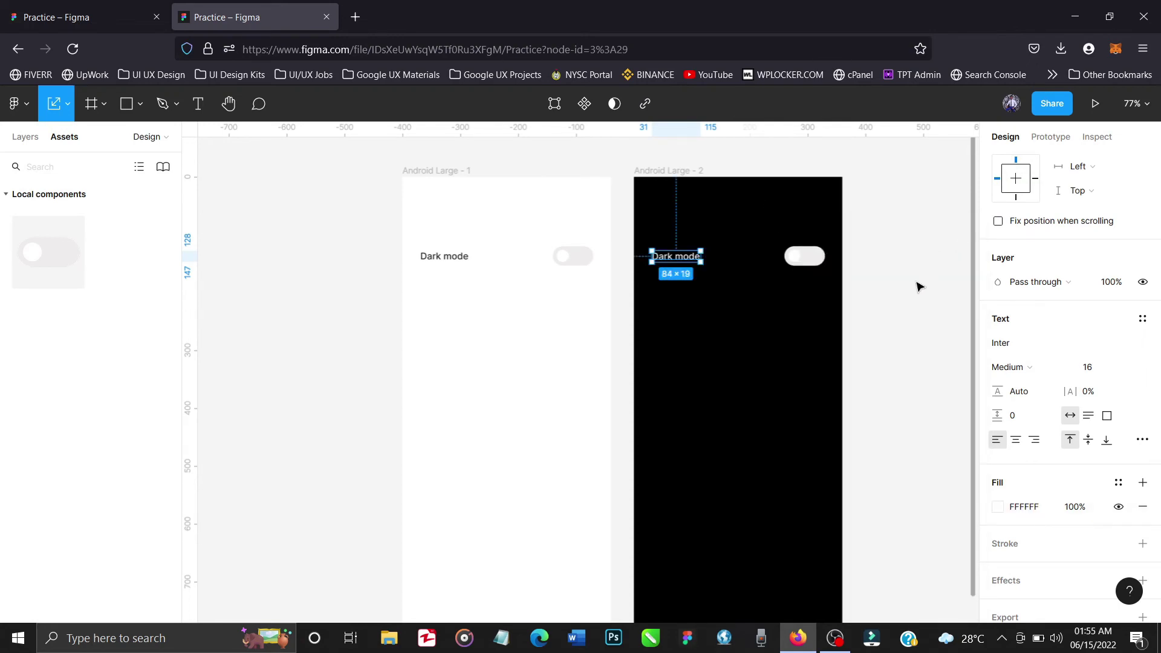
click(890, 266)
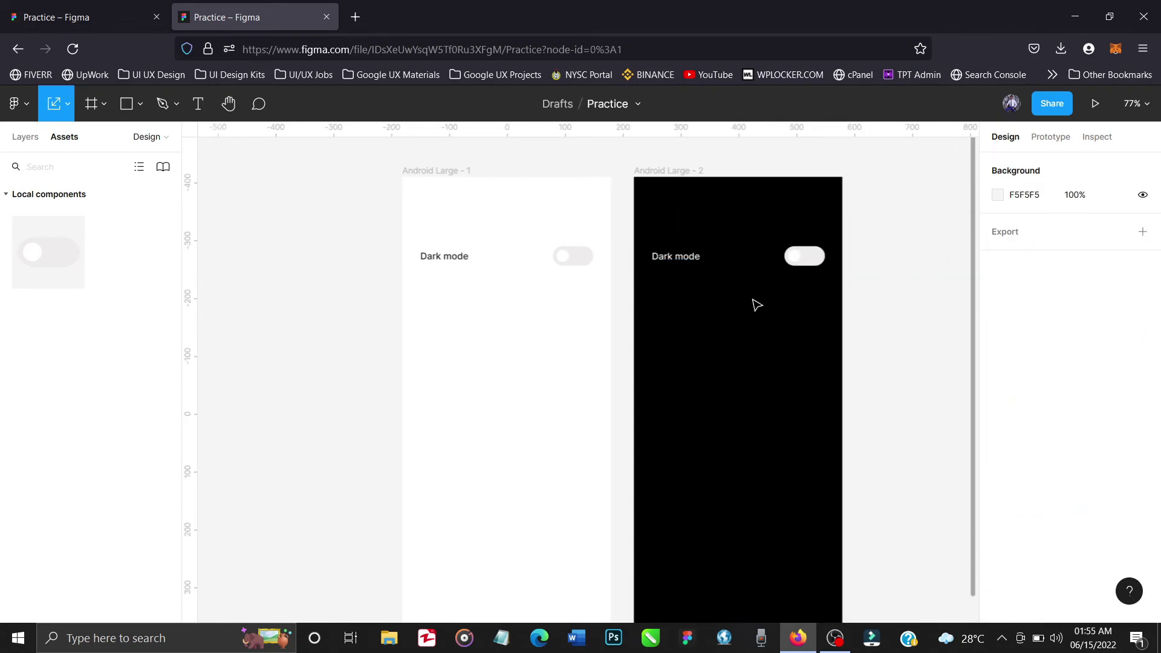
Step: Link the light screen's toggle to Android Large - 2 with Smart animate
click(587, 259)
click(1041, 138)
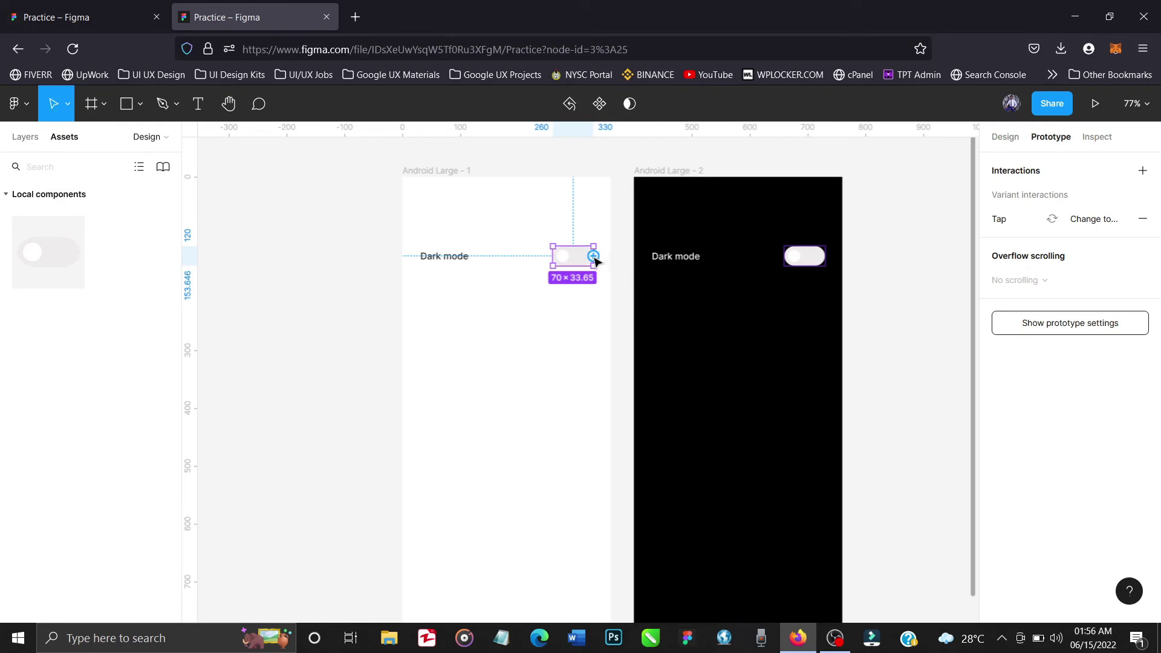
drag(594, 260, 683, 270)
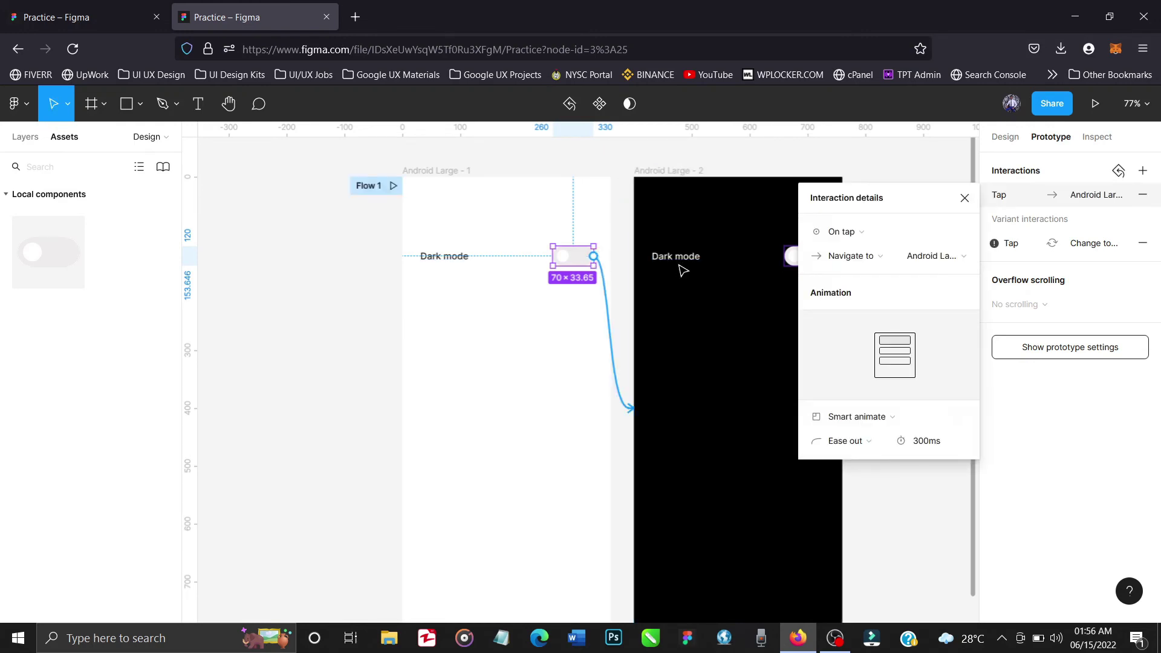
click(965, 201)
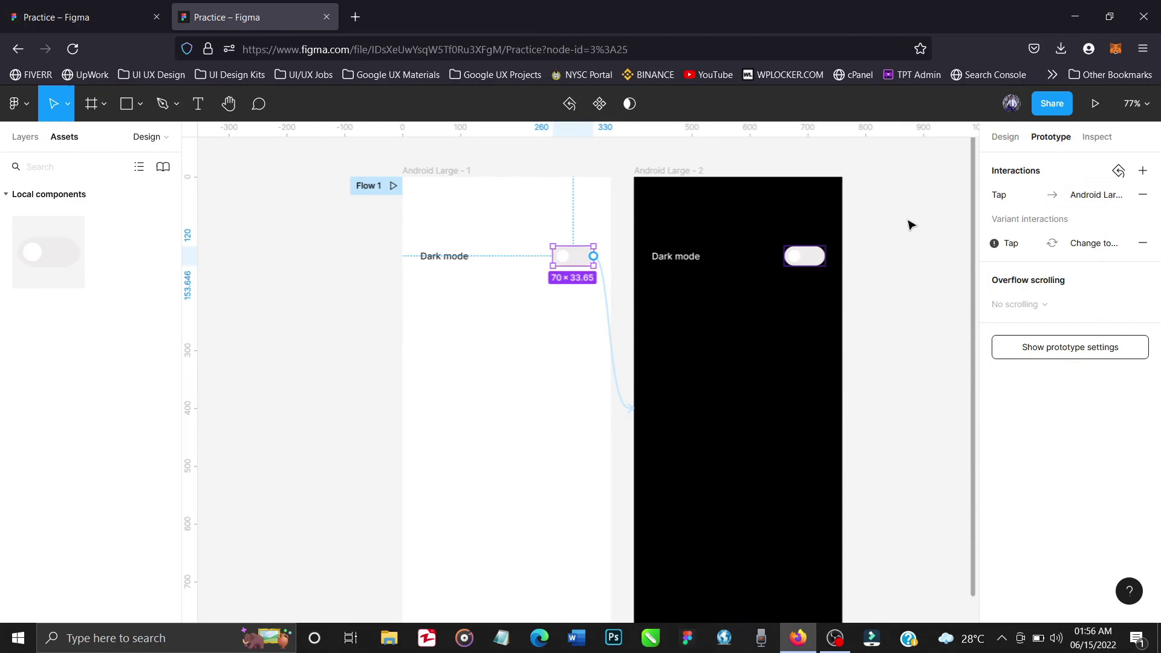
Step: Link the dark screen's toggle back to Android Large - 1 with Smart animate
click(822, 258)
drag(826, 257, 594, 330)
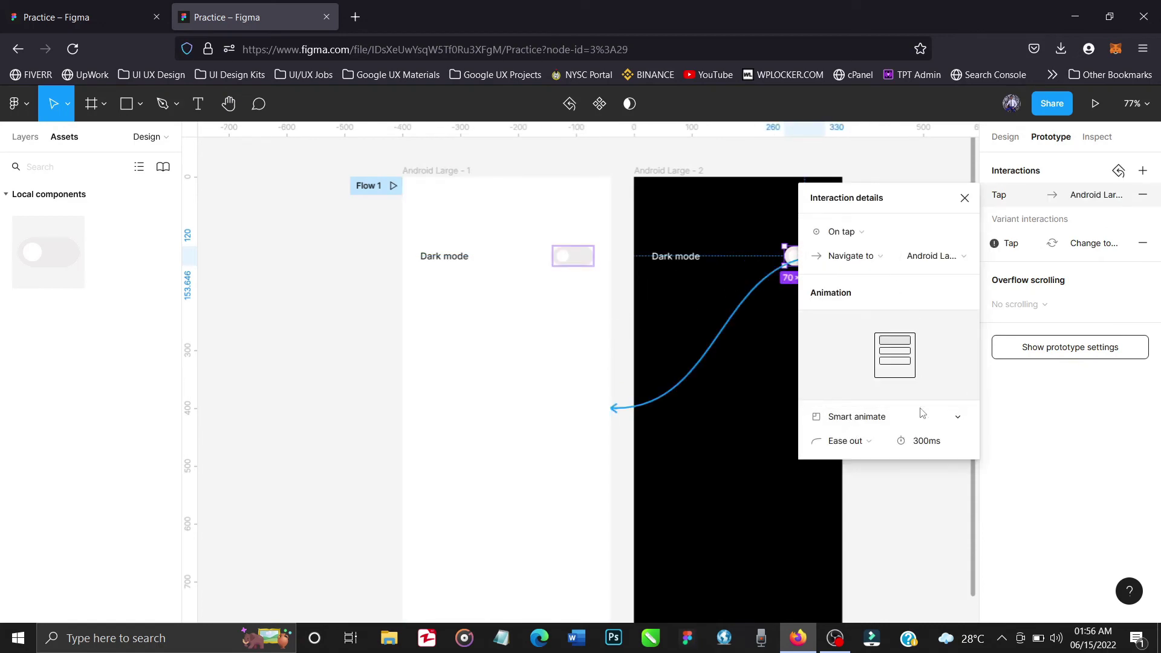
click(965, 199)
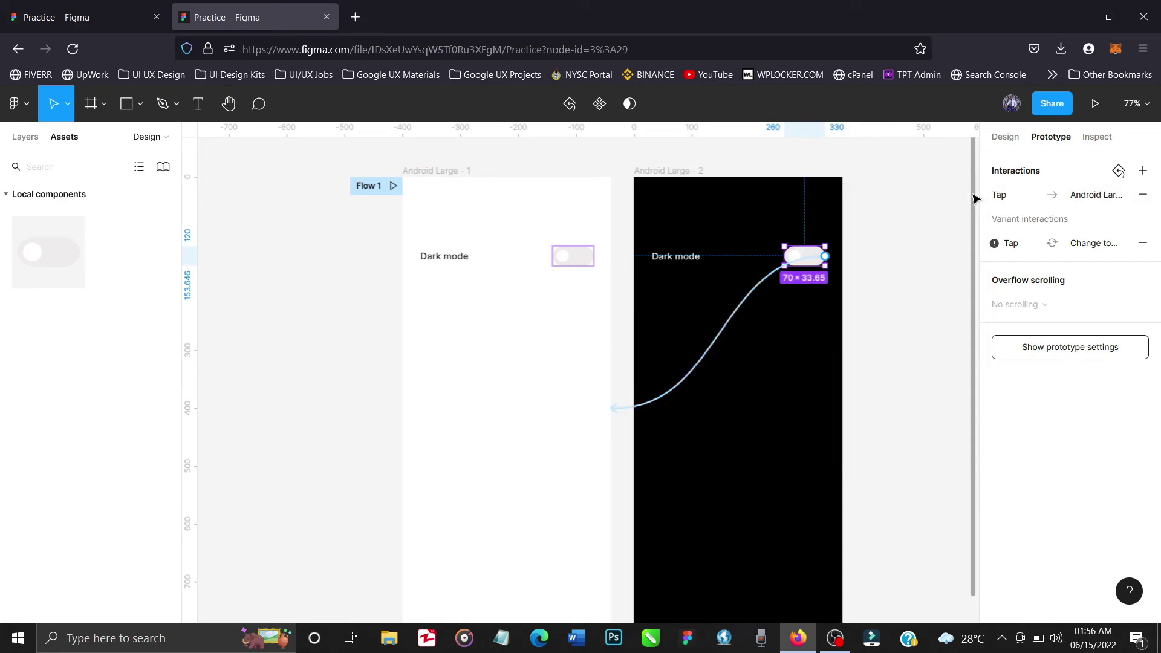
click(883, 179)
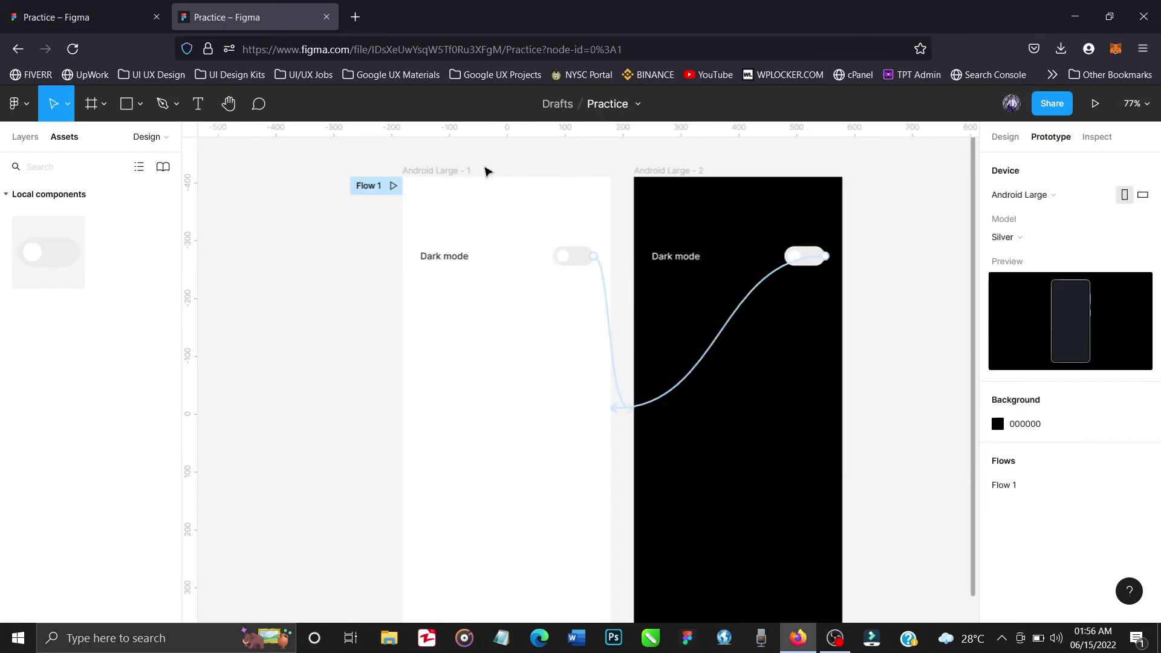
Step: Preview the prototype starting from the light screen, then come back to the editor
click(454, 171)
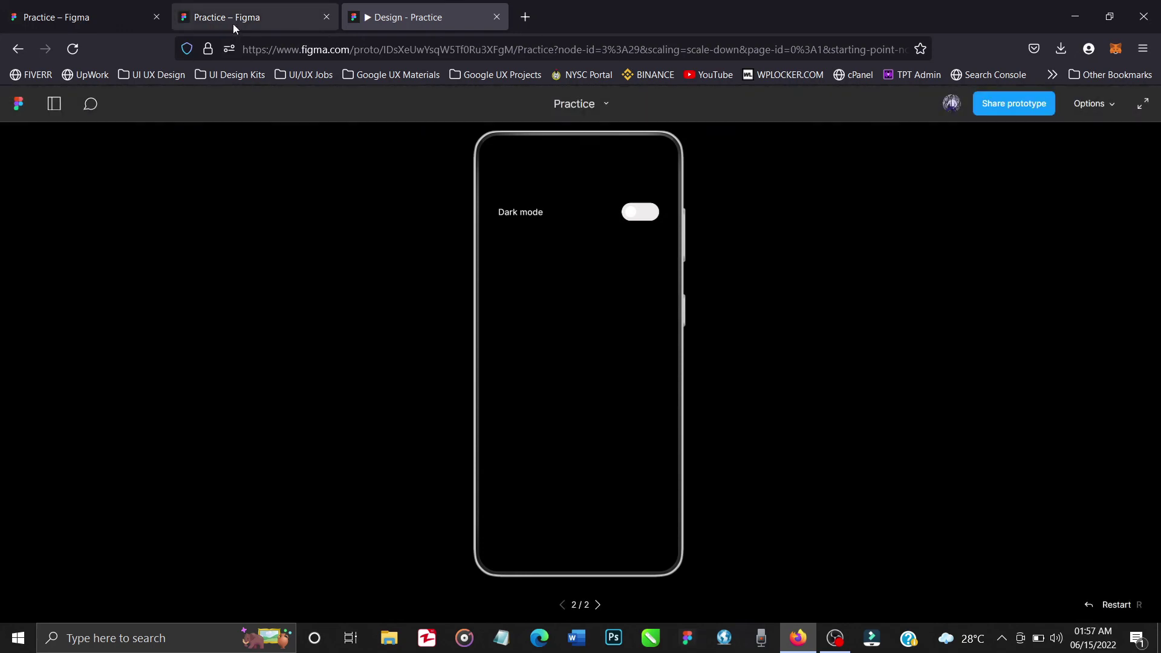
click(234, 24)
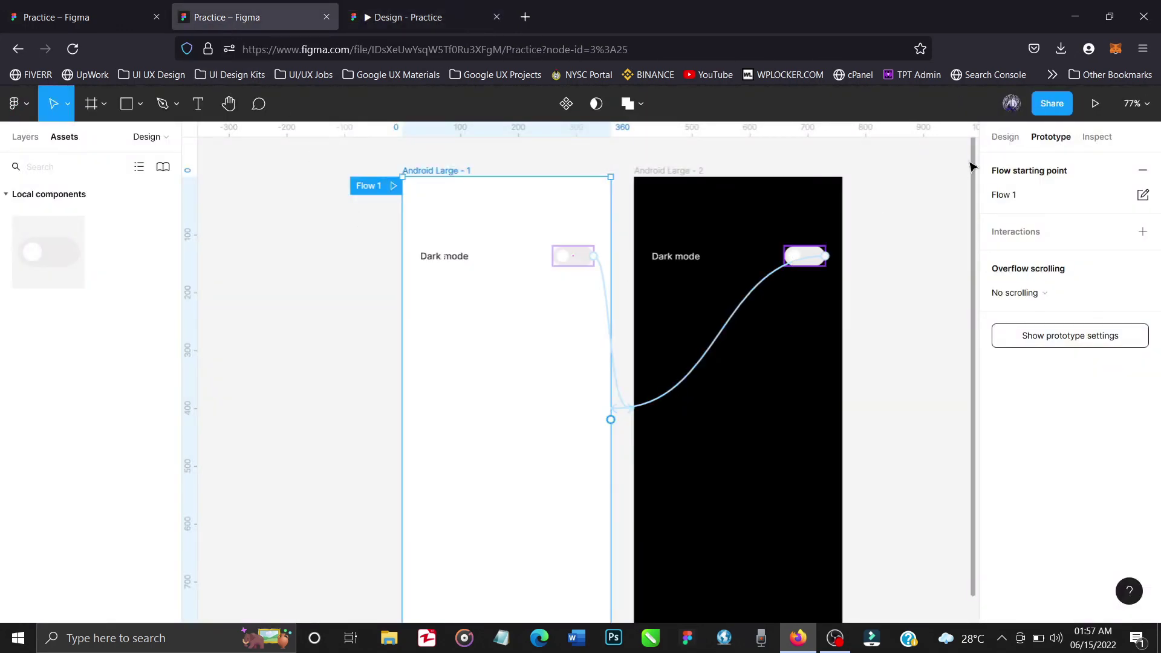
Step: Set the dark screen's toggle instance to the Frame 4 variant so it appears switched on
click(1005, 138)
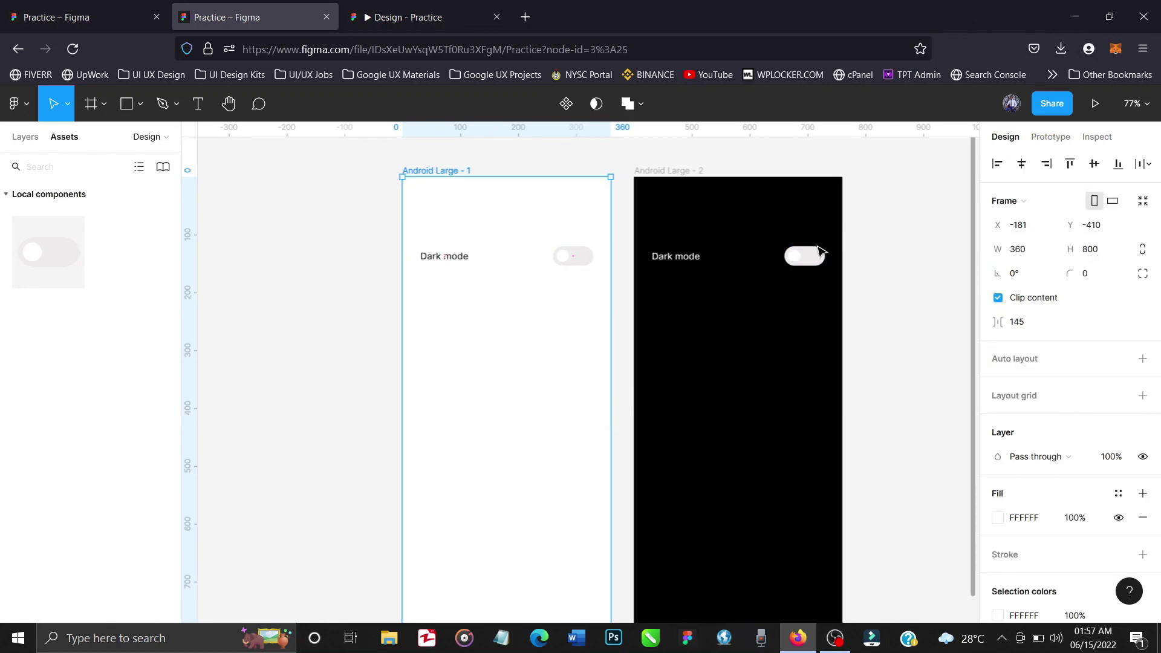
click(817, 254)
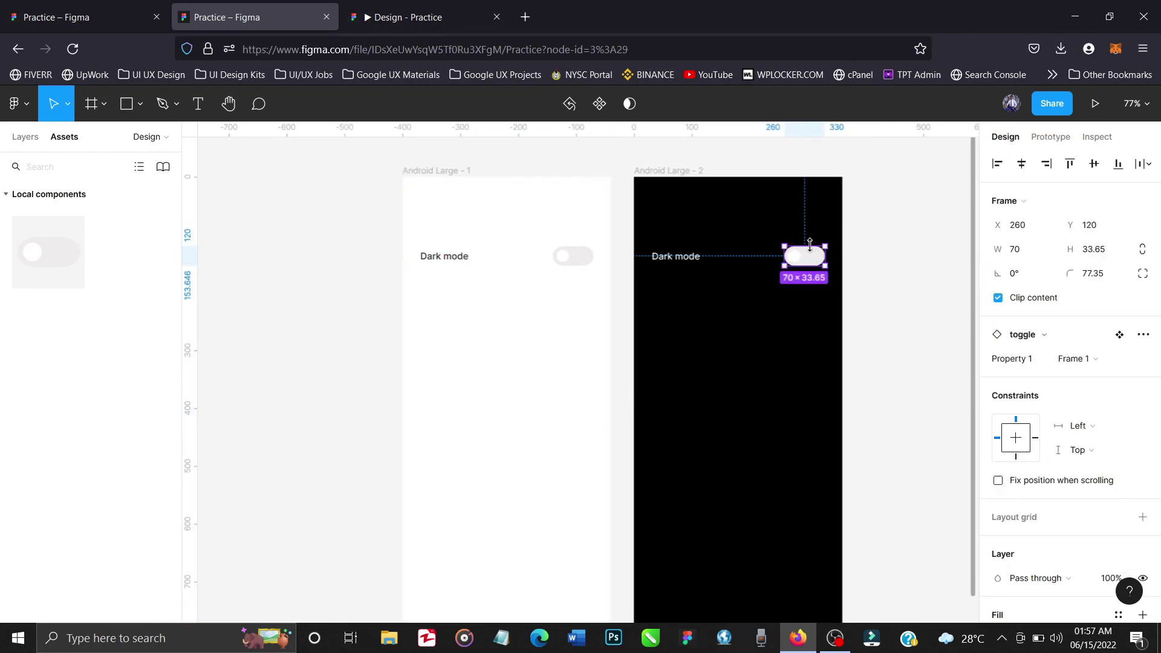
click(1110, 363)
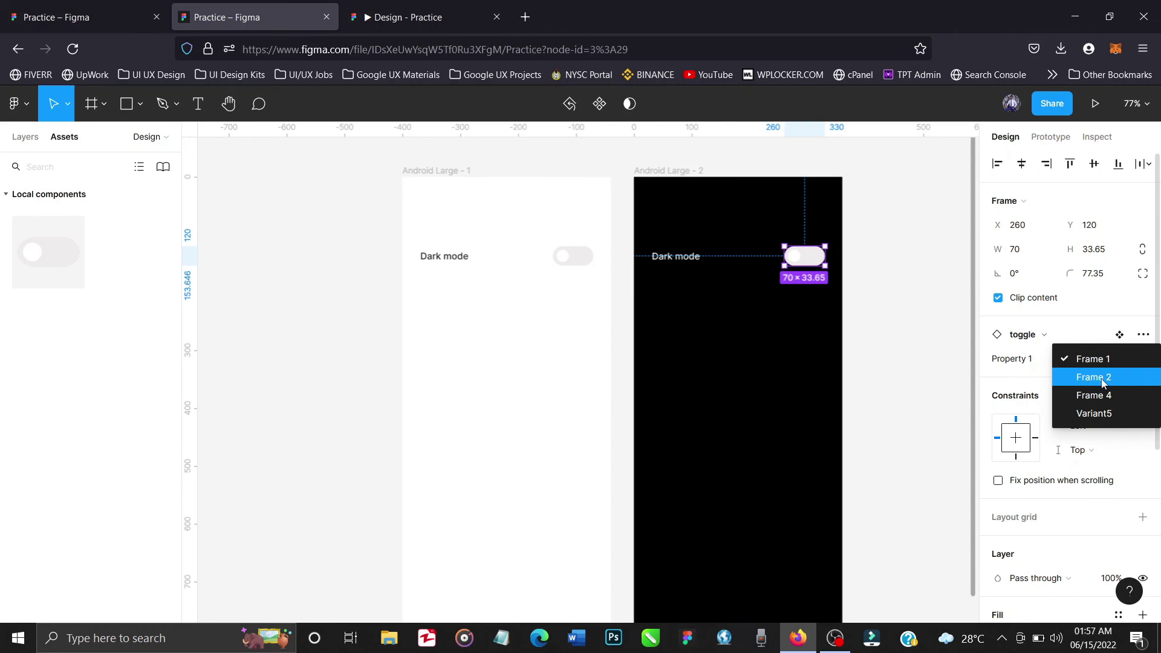
click(1101, 378)
click(1101, 363)
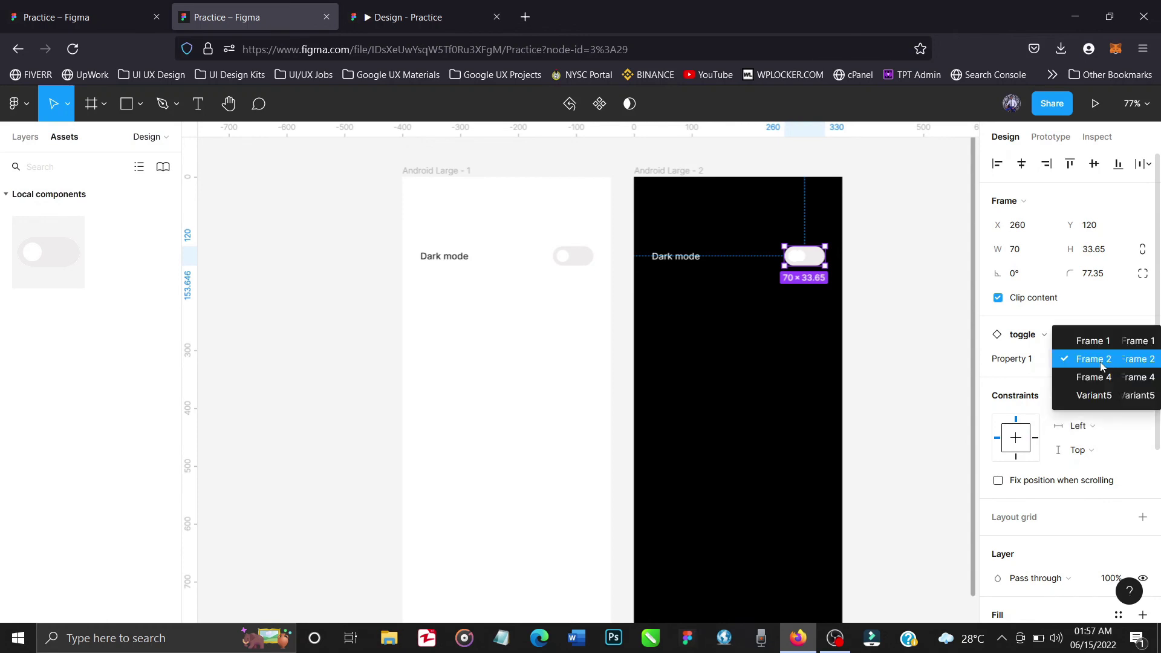
click(1103, 378)
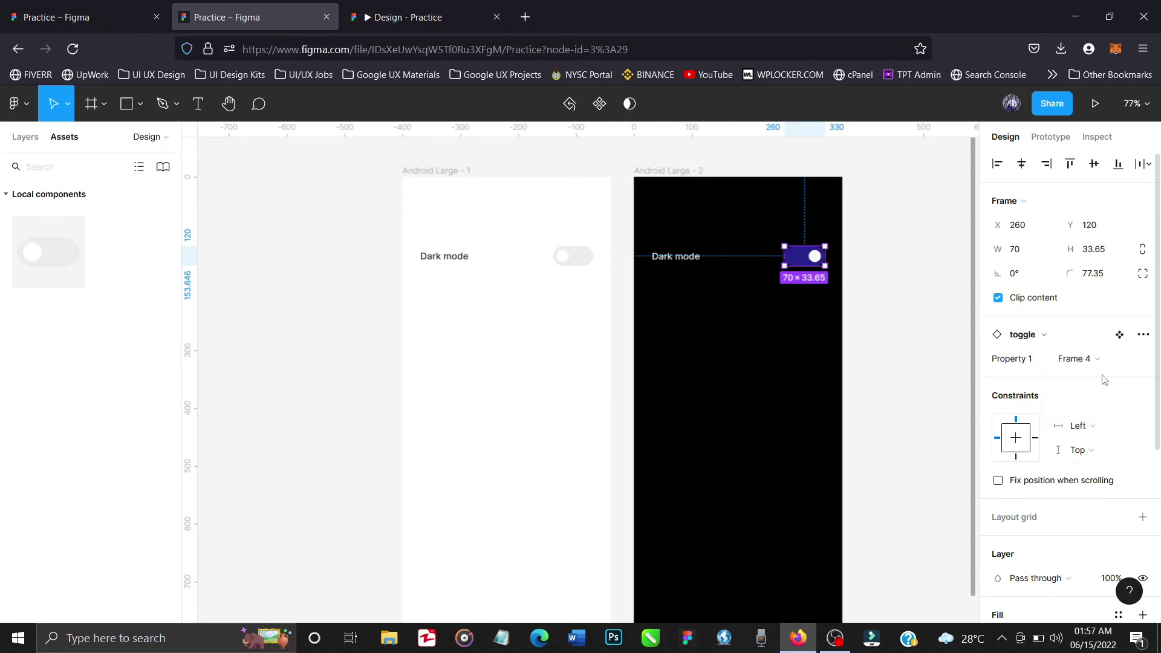
click(901, 275)
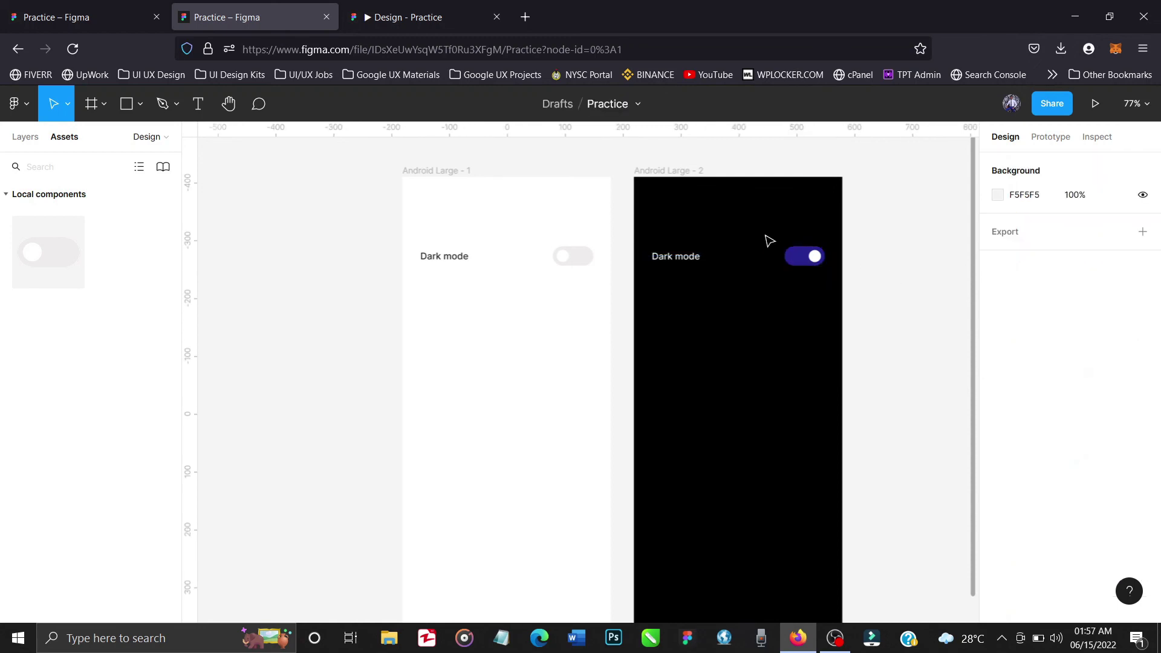
Step: In the Design - Practice prototype preview, tap the Dark mode toggle to go dark, then back to light
click(409, 18)
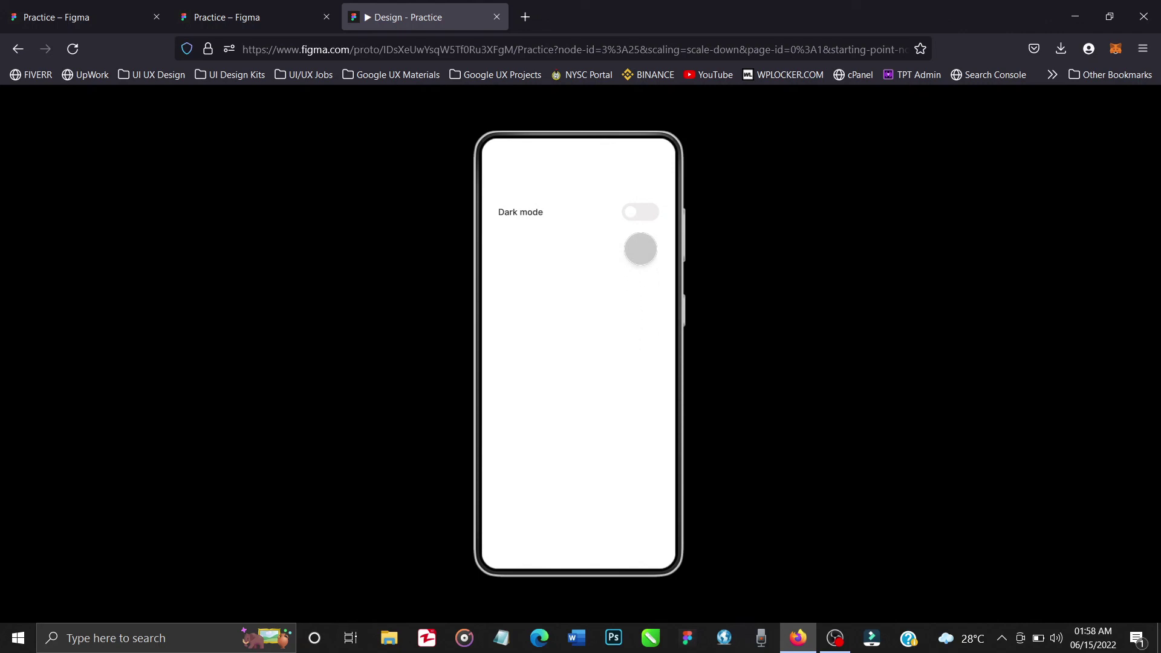
click(641, 212)
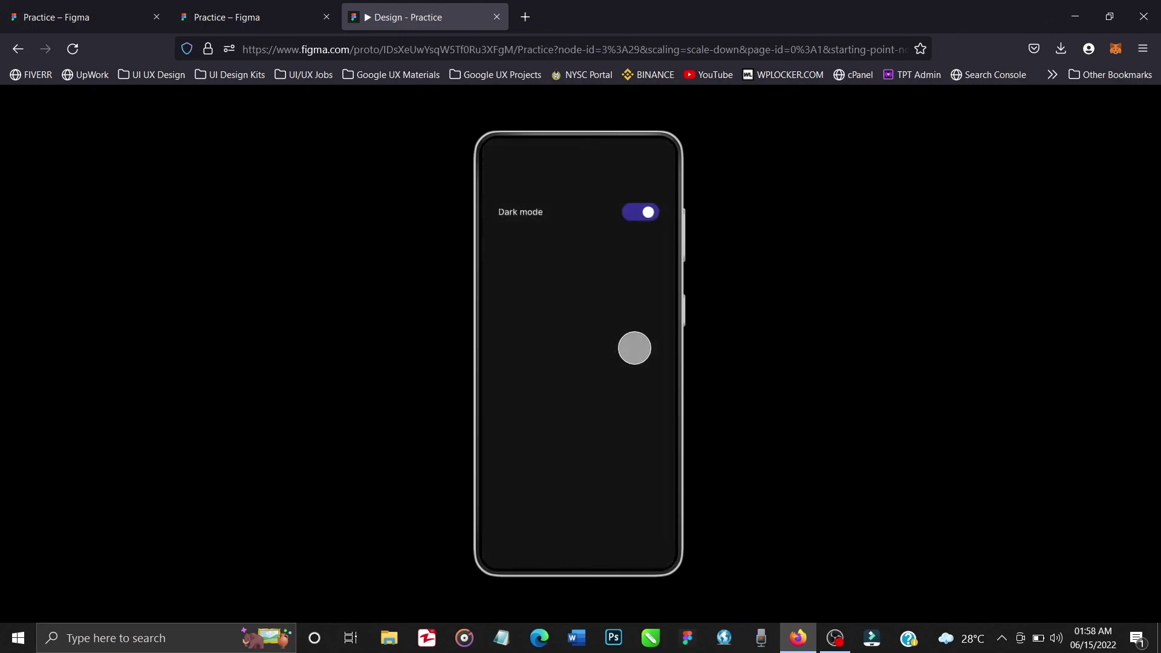
click(640, 212)
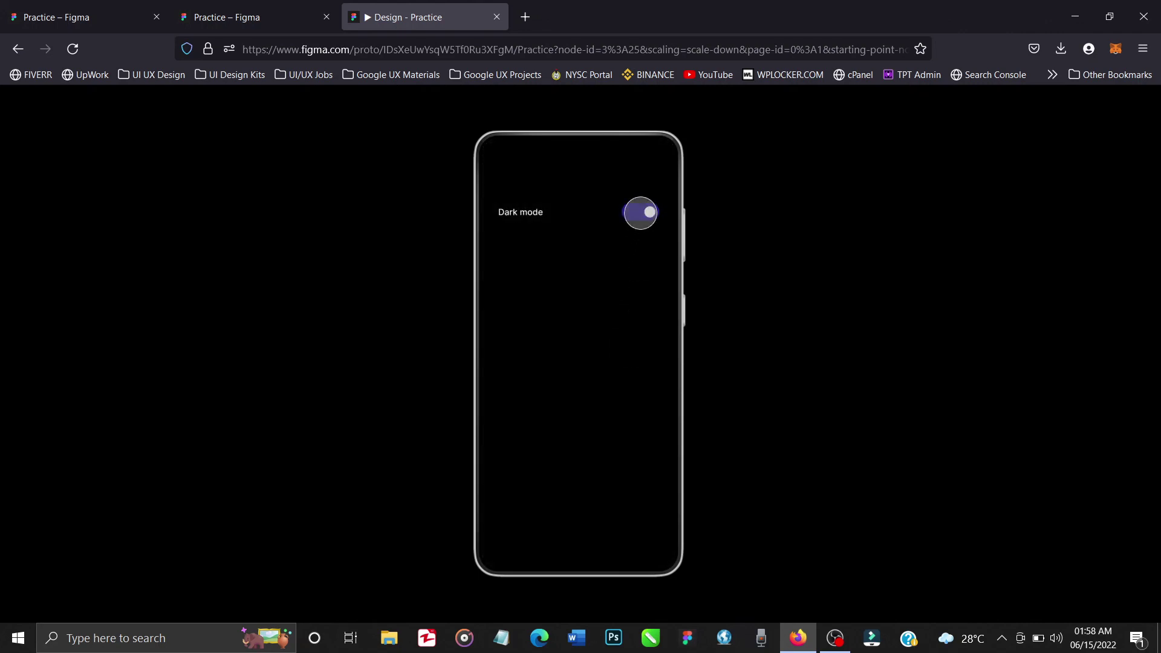